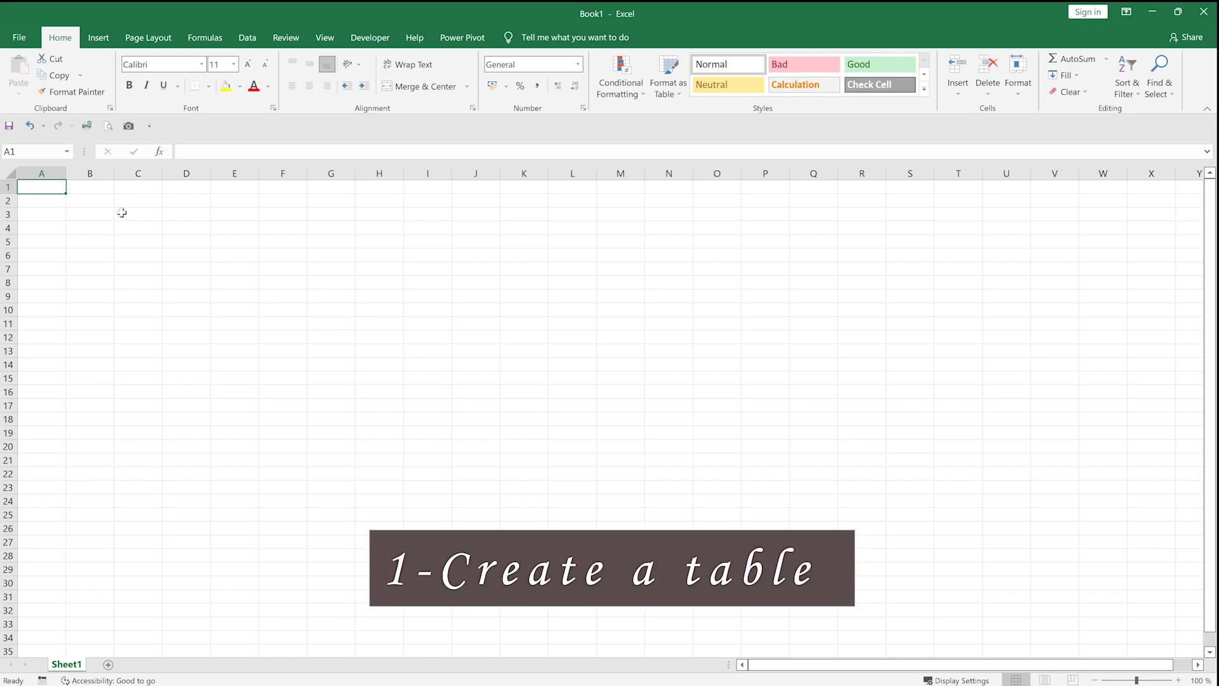
- Enter the column headers Fruit in A1 and Picture in B1
{"action": "type", "text": "Fruit"}
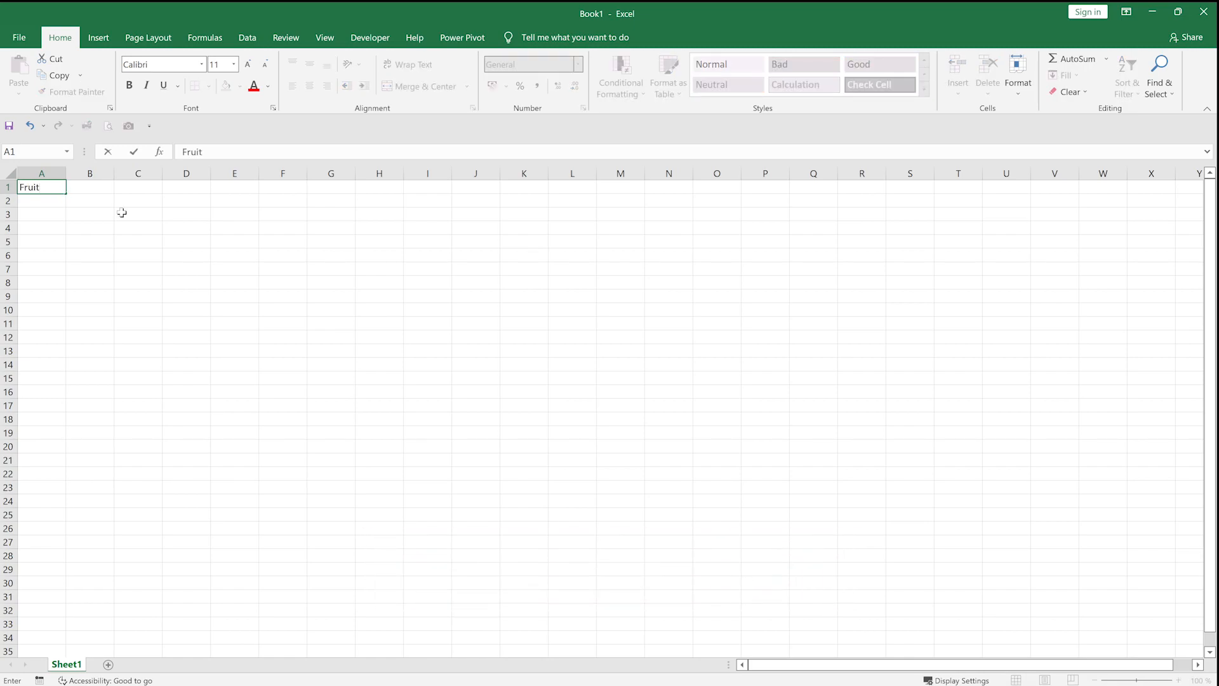
{"action": "key", "text": "Tab"}
{"action": "type", "text": "Picture"}
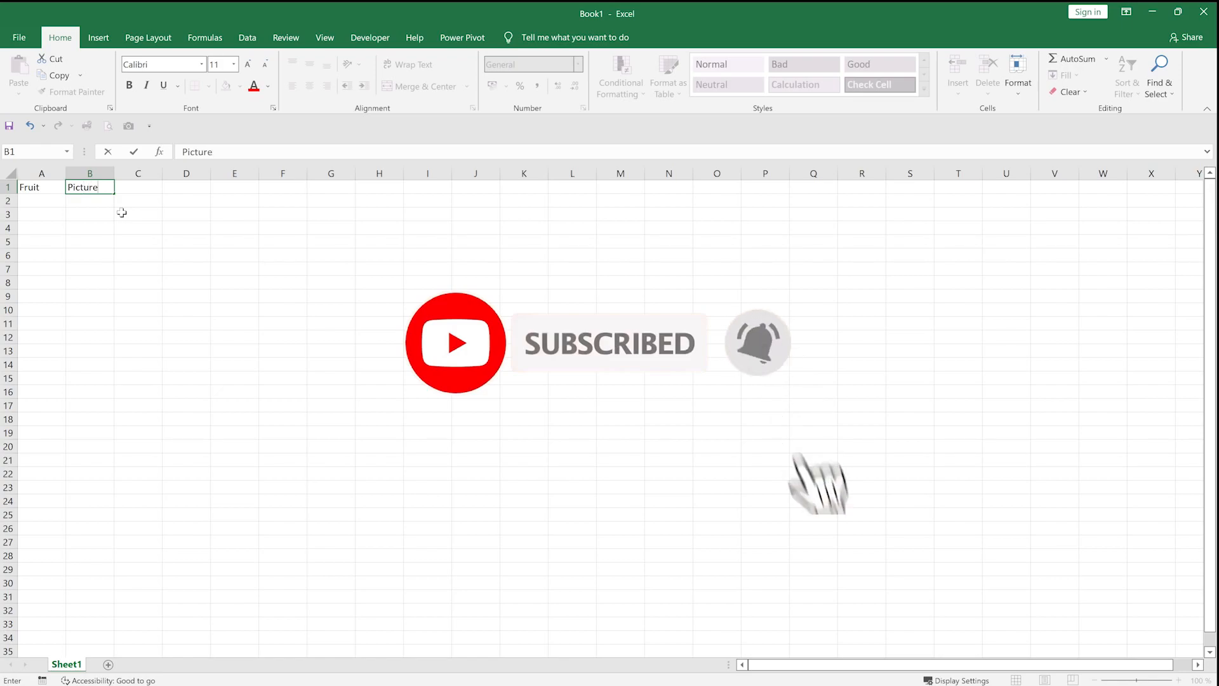
{"action": "key", "text": "Return"}
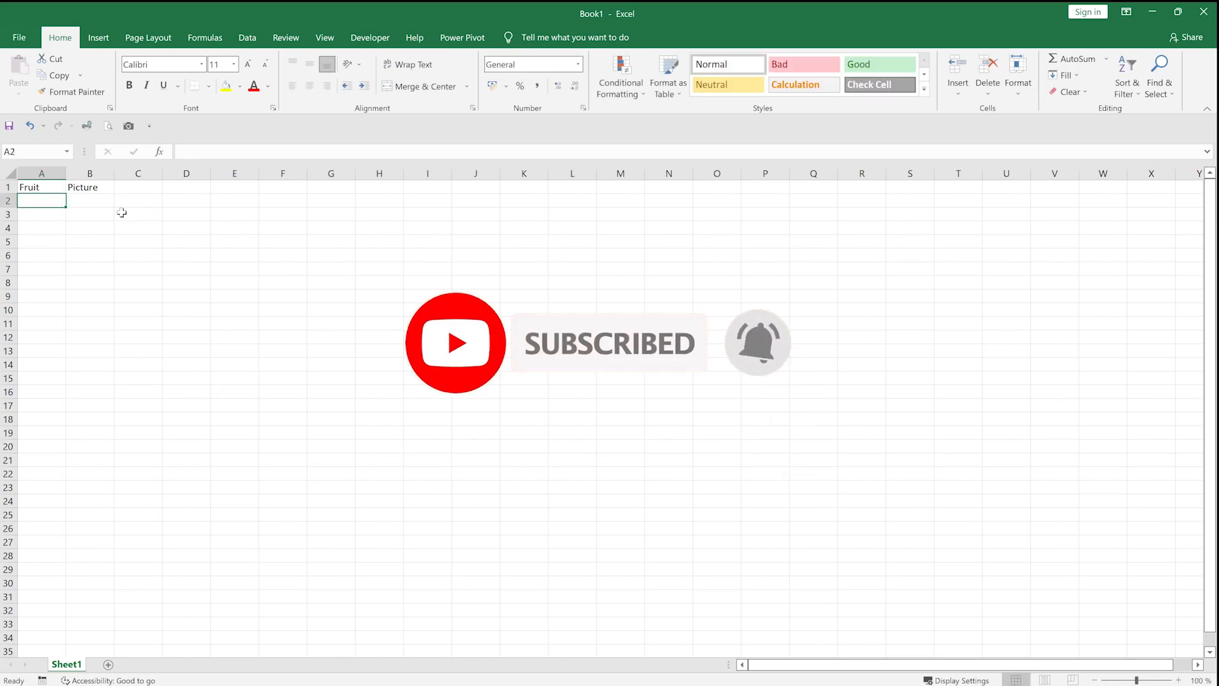
- List Apple, Banana and Cherry in cells A2 to A4 under the Fruit header
{"action": "type", "text": "App"}
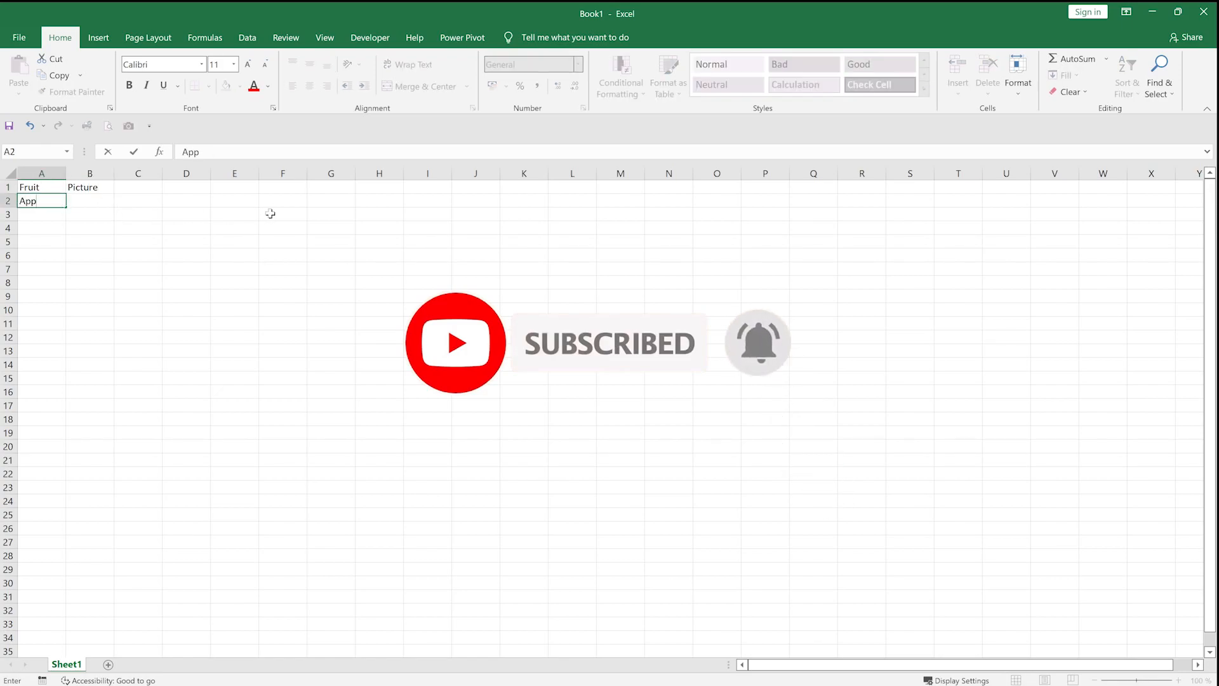
{"action": "type", "text": "le"}
{"action": "key", "text": "Return"}
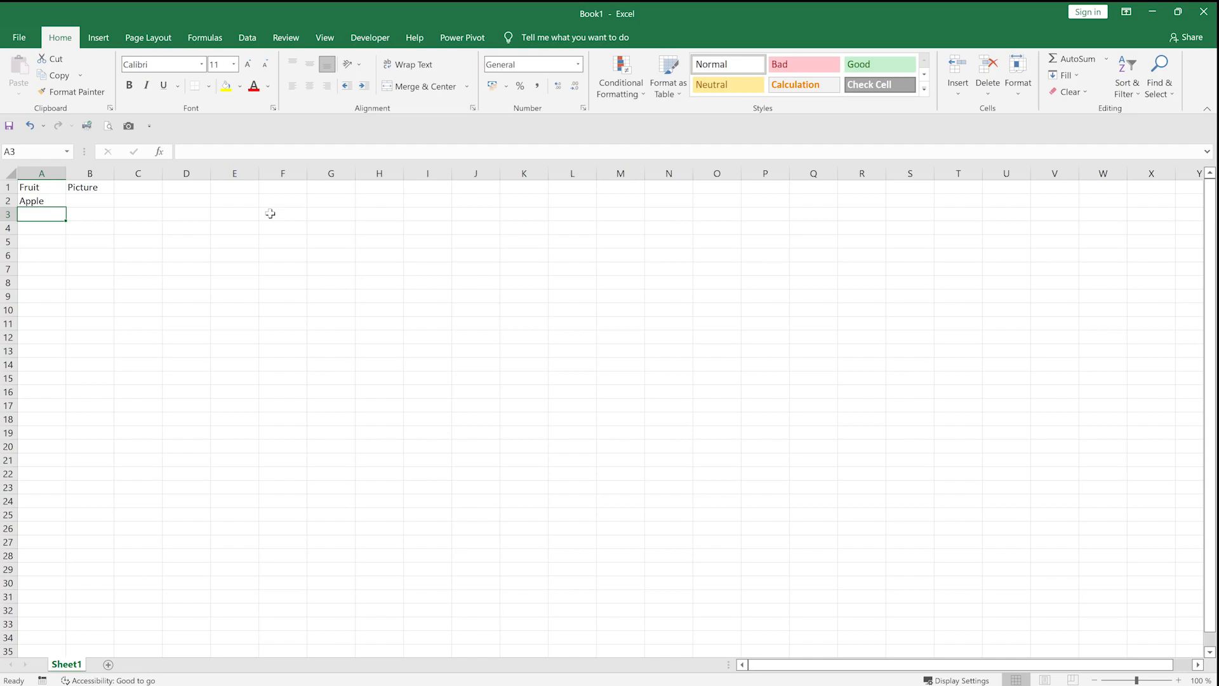
{"action": "type", "text": "Banana"}
{"action": "key", "text": "Return"}
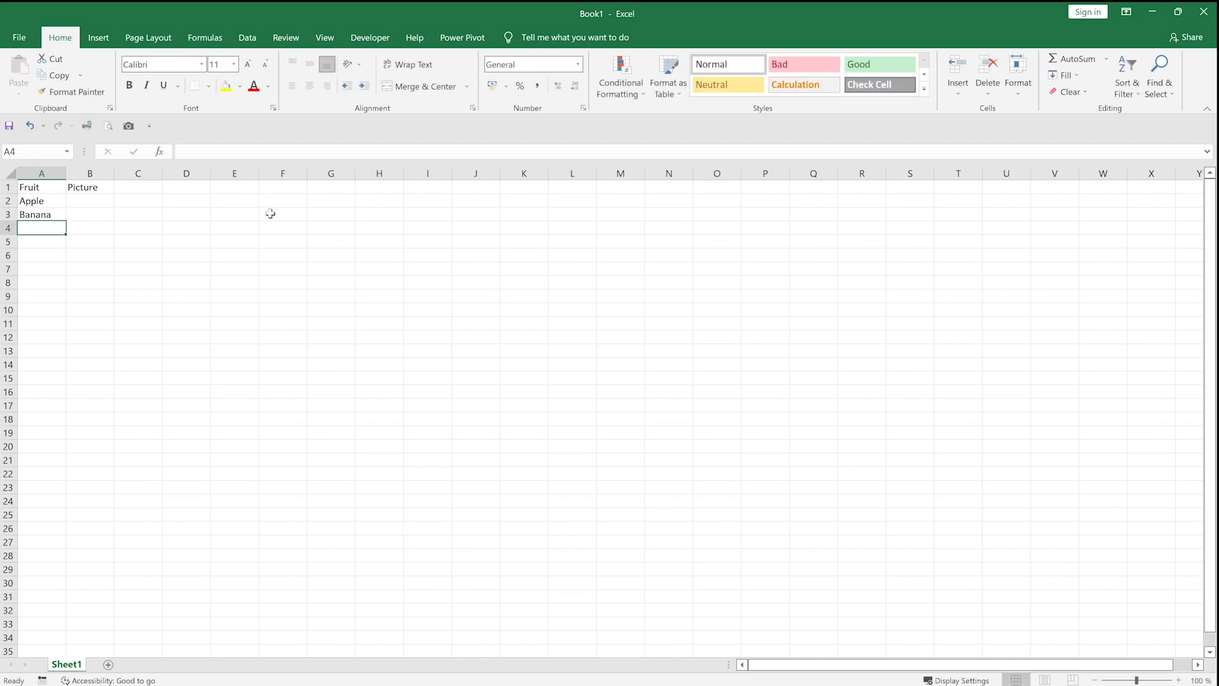
{"action": "type", "text": "Cherry"}
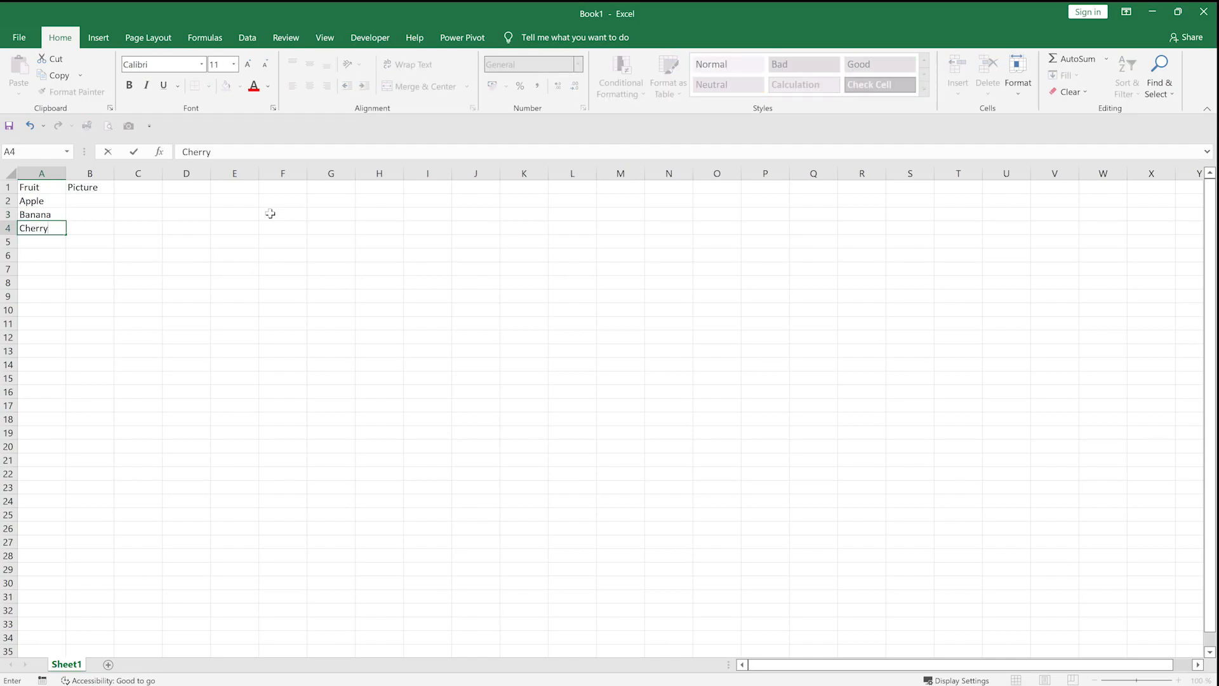
{"action": "key", "text": "Return"}
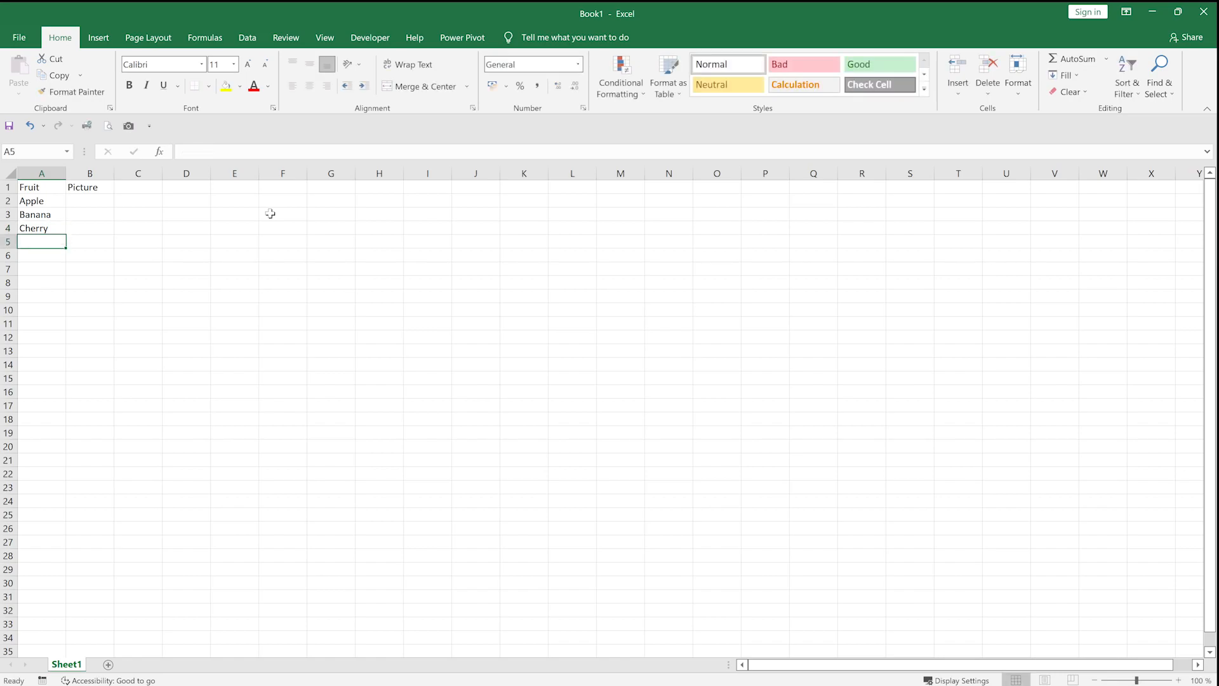
- Continue the fruit list with Kiwi, Orange, Avocado and strawberry in cells A5 to A8
{"action": "type", "text": "Kiwi"}
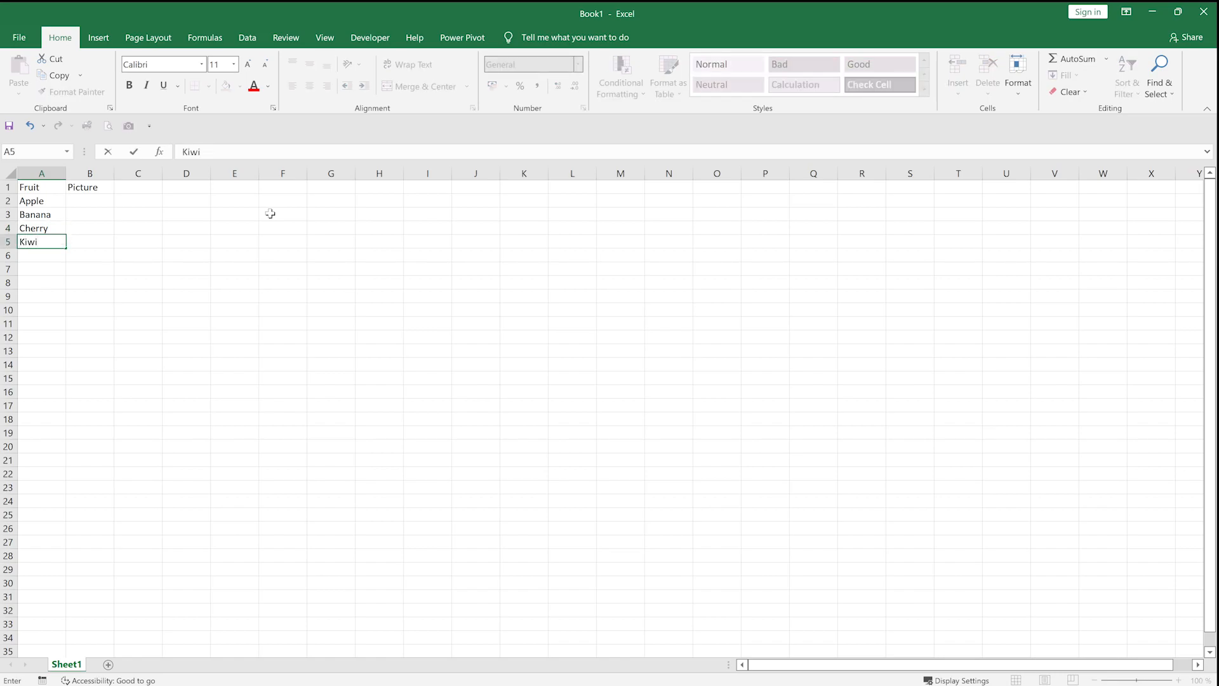
{"action": "key", "text": "Return"}
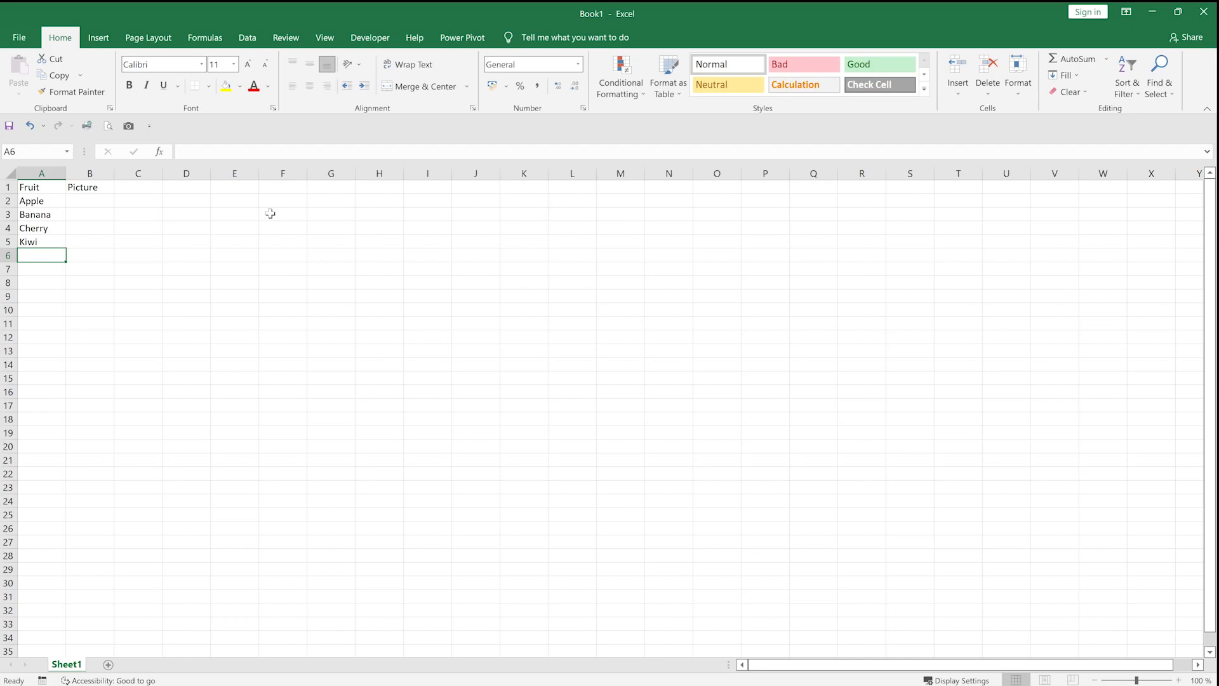
{"action": "type", "text": "Orange"}
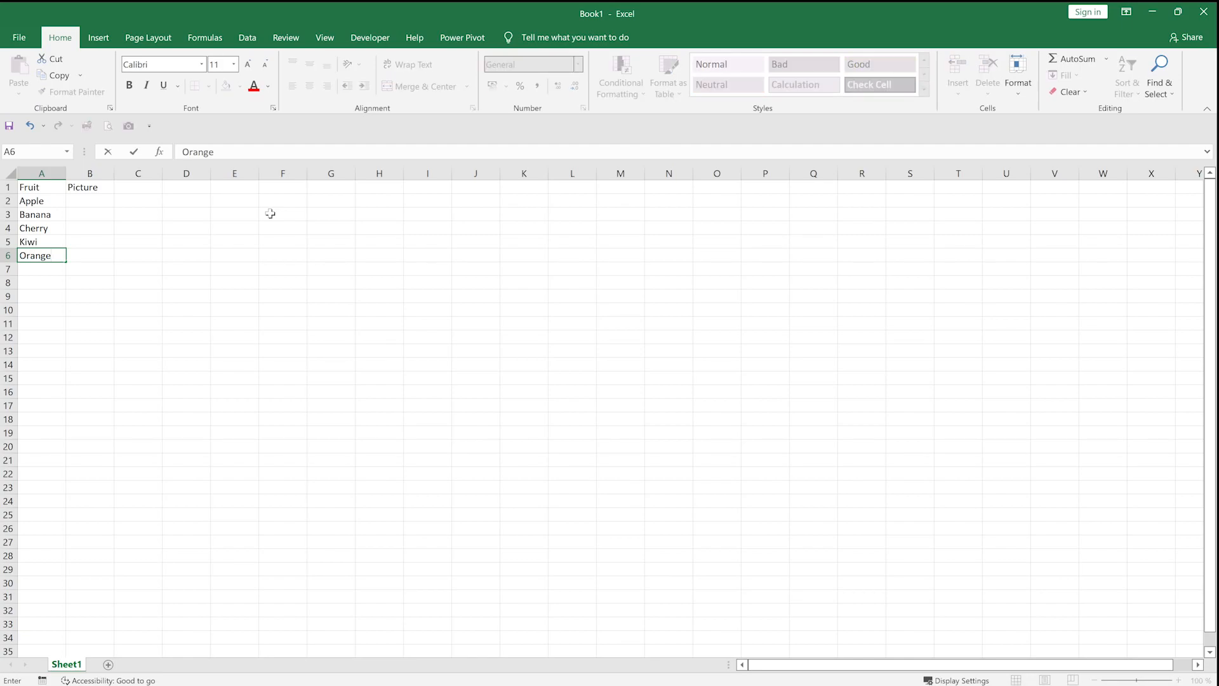
{"action": "key", "text": "Return"}
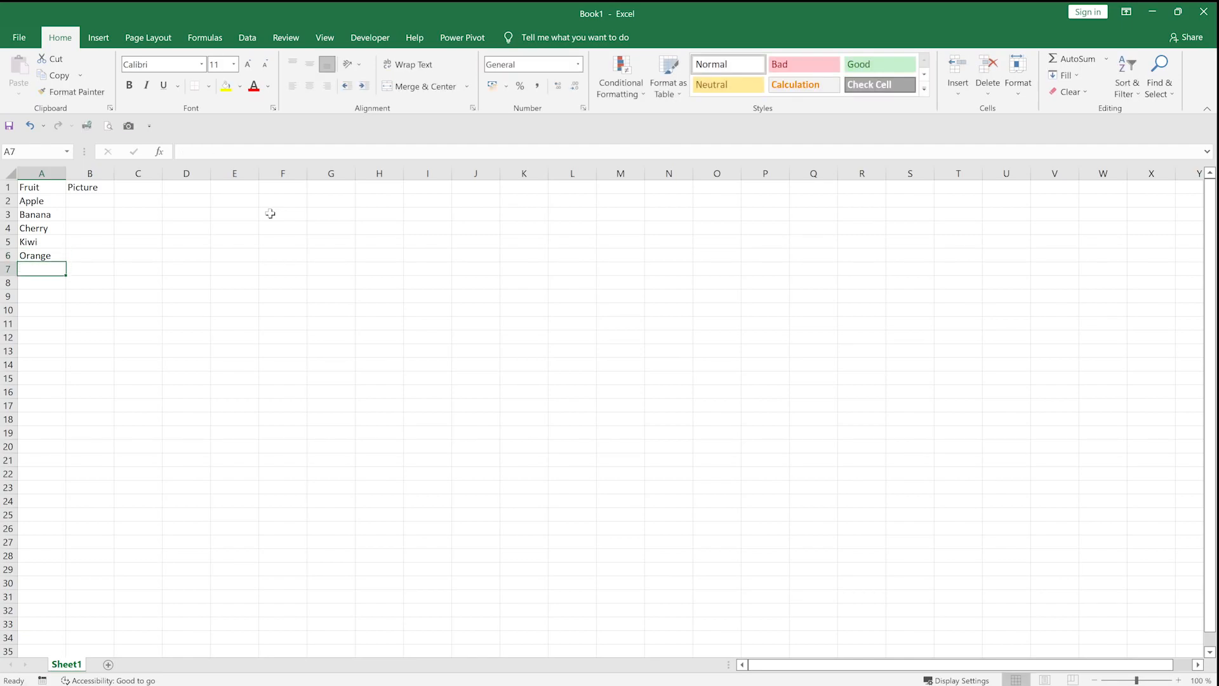
{"action": "type", "text": "Avo"}
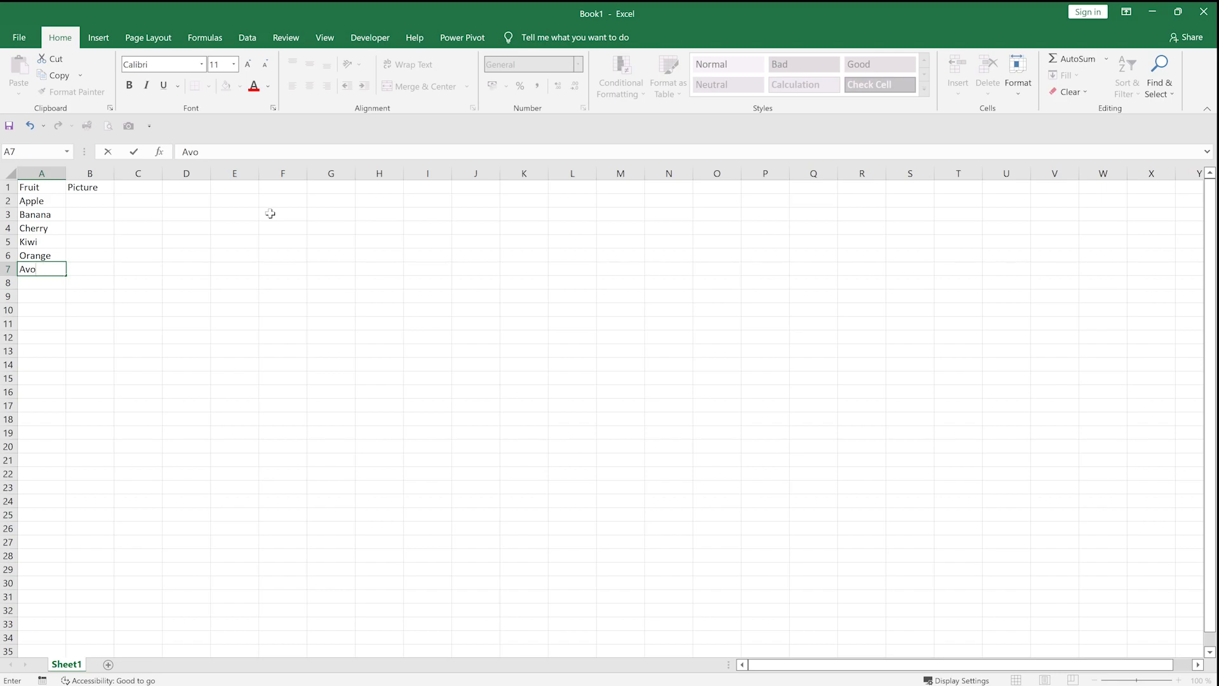
{"action": "type", "text": "cado"}
{"action": "key", "text": "Return"}
{"action": "type", "text": "strawberry"}
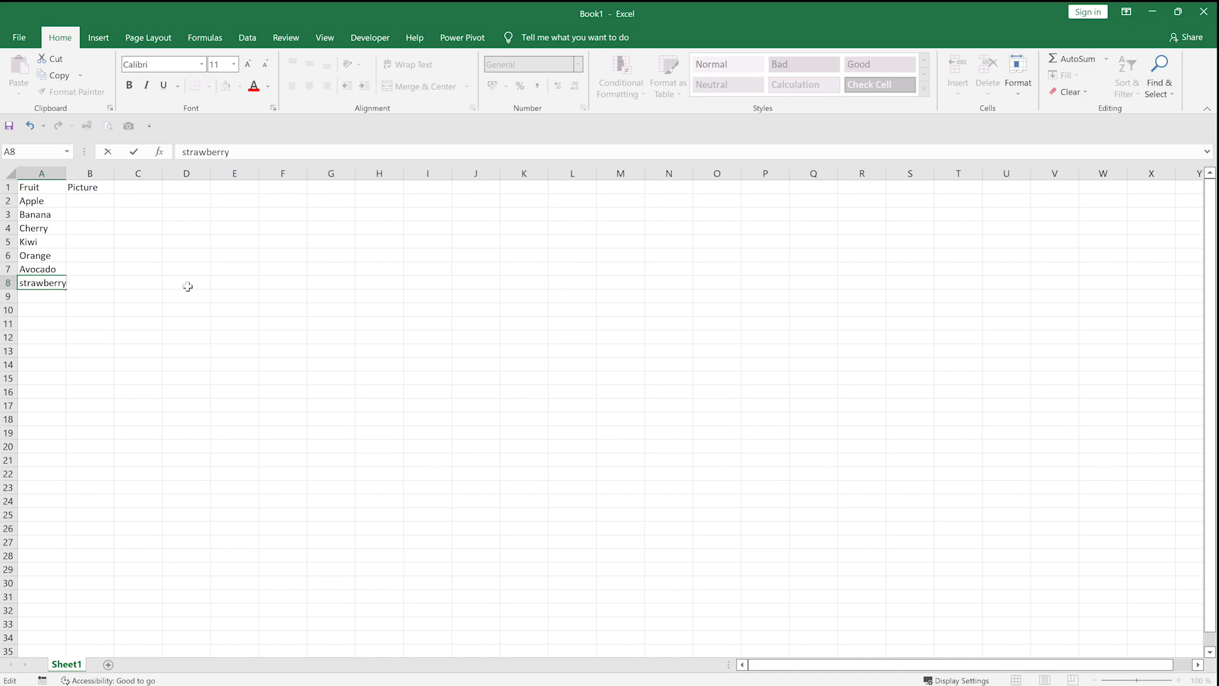
{"action": "key", "text": "Return"}
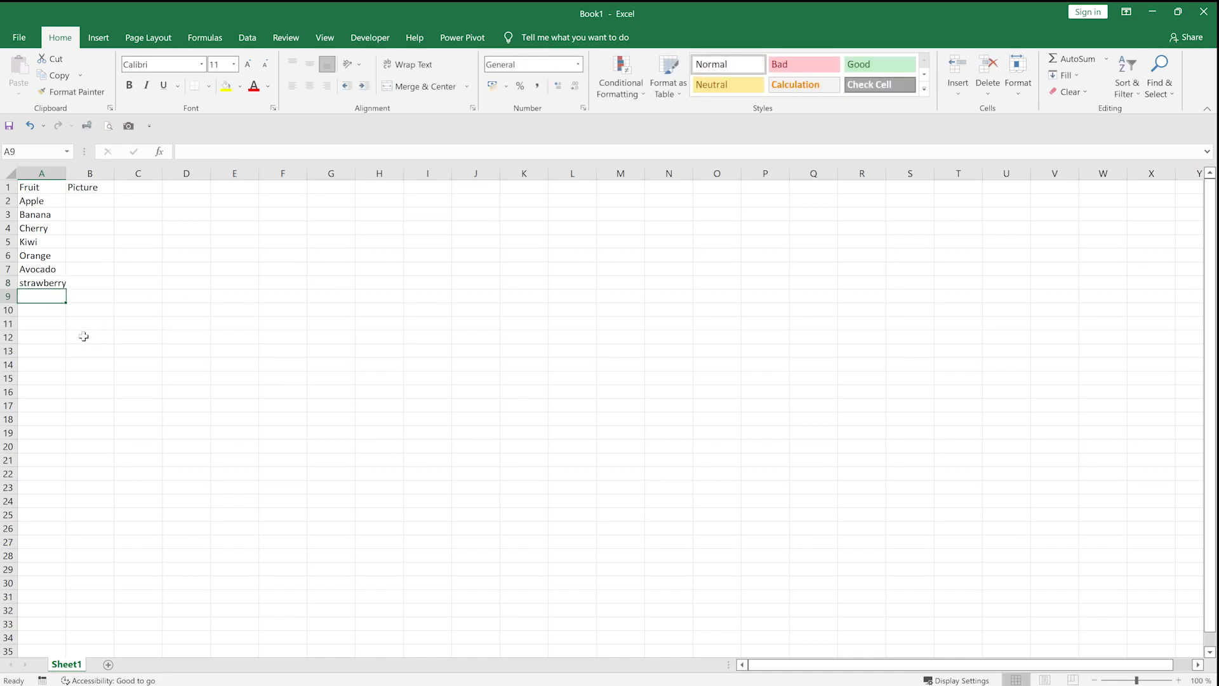
- Give the header cells A1:B1 a light orange fill and white font color
{"action": "left_click_drag", "start_coordinate": [38, 187], "coordinate": [89, 187]}
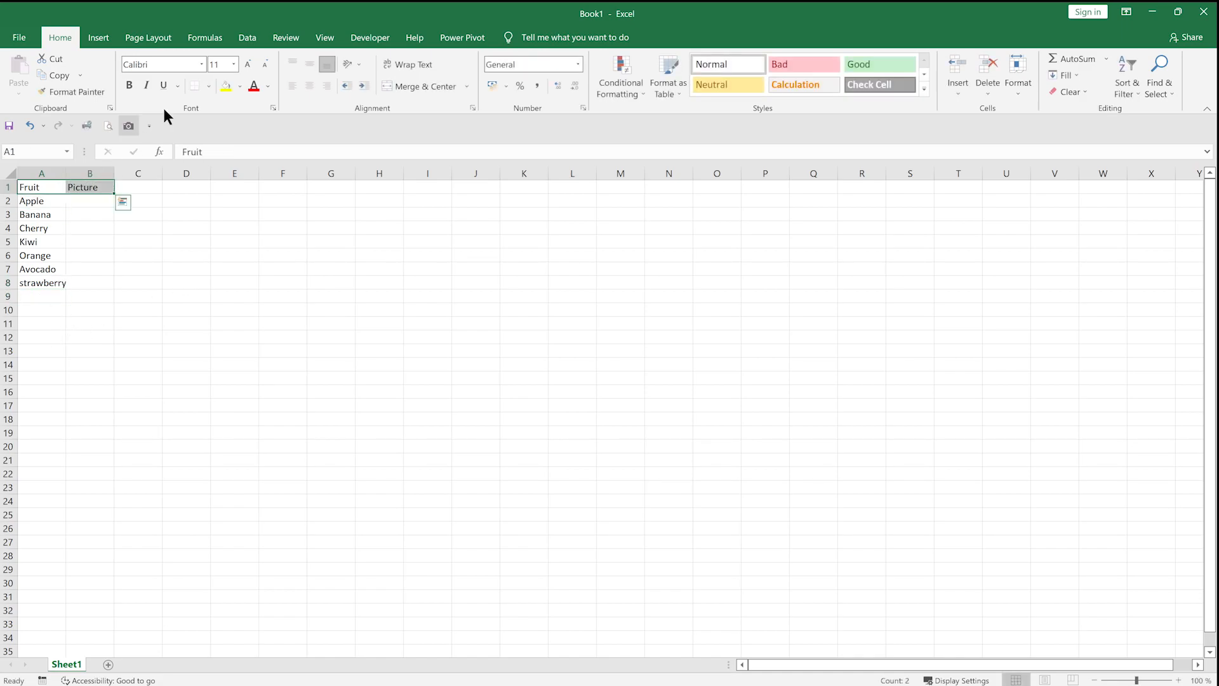
{"action": "left_click", "coordinate": [242, 88]}
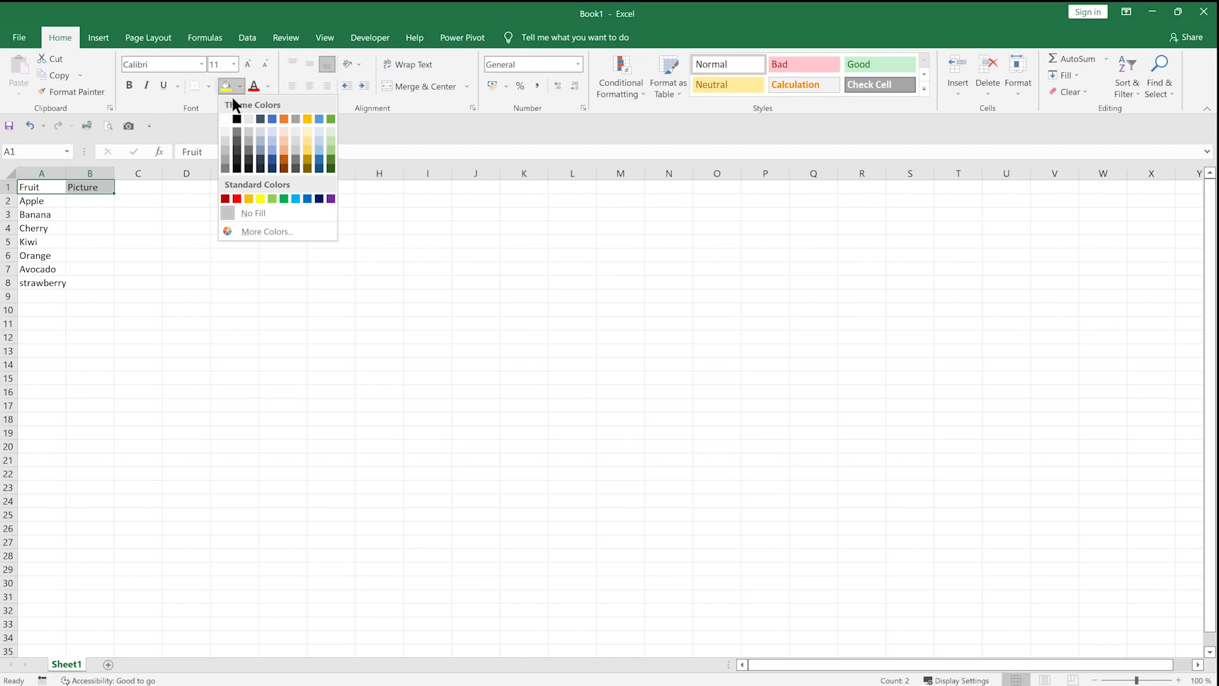
{"action": "left_click", "coordinate": [284, 155]}
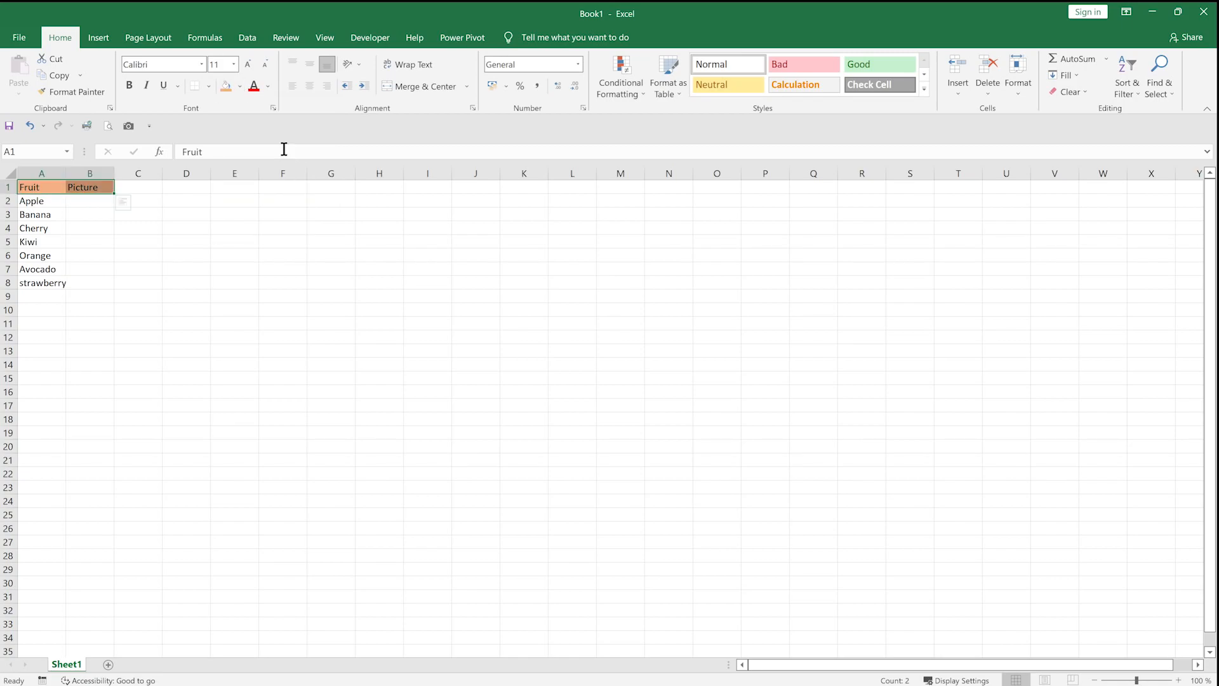
{"action": "left_click", "coordinate": [266, 87]}
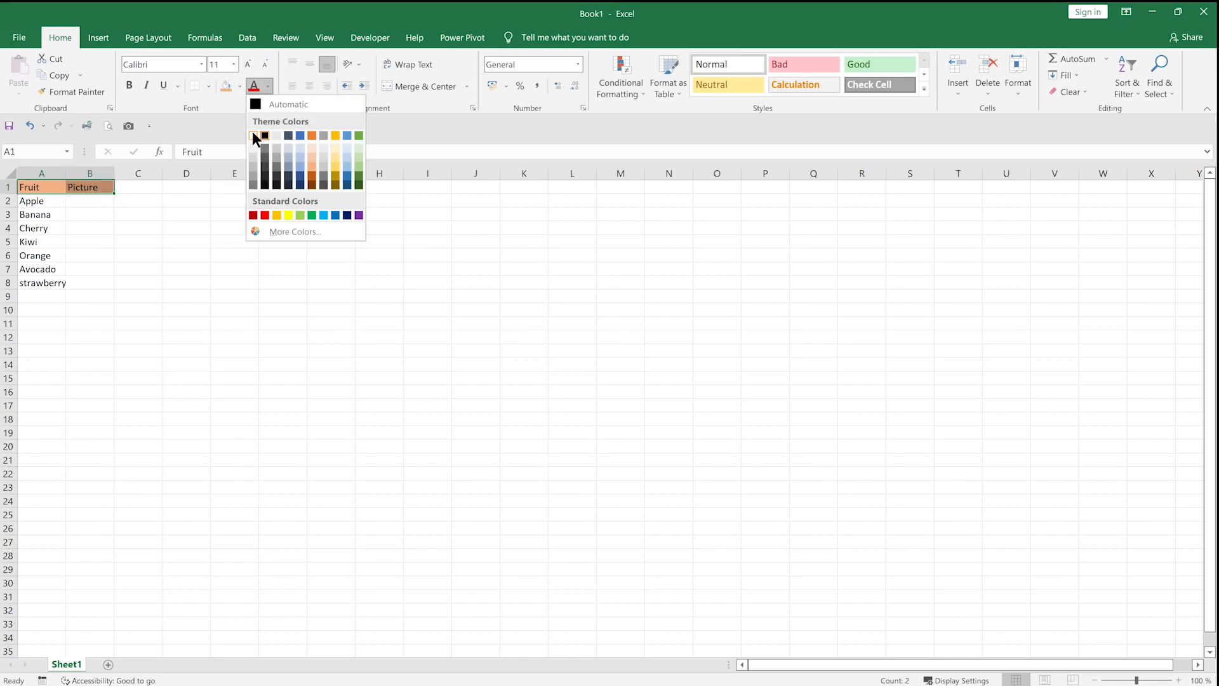
{"action": "left_click", "coordinate": [253, 132]}
- Make the header text in A1:B1 bold at font size 26, and widen columns A and B to fit it
{"action": "left_click", "coordinate": [247, 65]}
{"action": "left_click", "coordinate": [248, 65]}
{"action": "left_click", "coordinate": [247, 65]}
{"action": "left_click", "coordinate": [247, 65]}
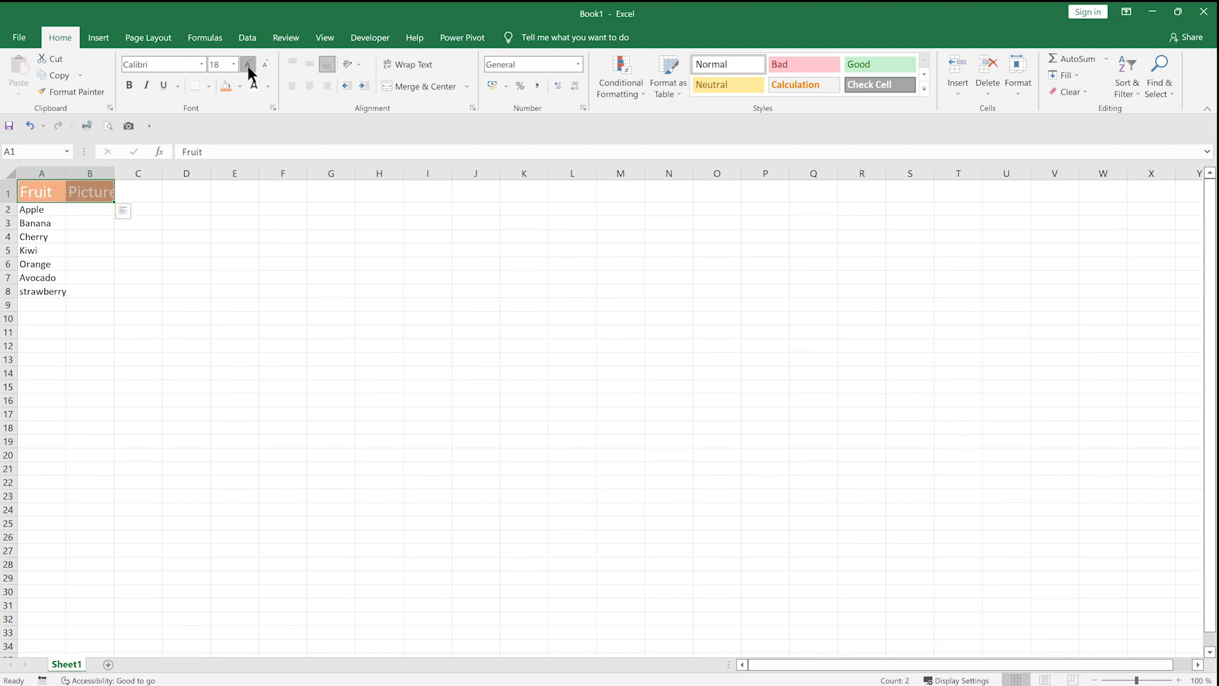
{"action": "left_click", "coordinate": [247, 65]}
{"action": "left_click", "coordinate": [248, 65]}
{"action": "left_click", "coordinate": [248, 64]}
{"action": "left_click", "coordinate": [248, 65]}
{"action": "left_click", "coordinate": [134, 85]}
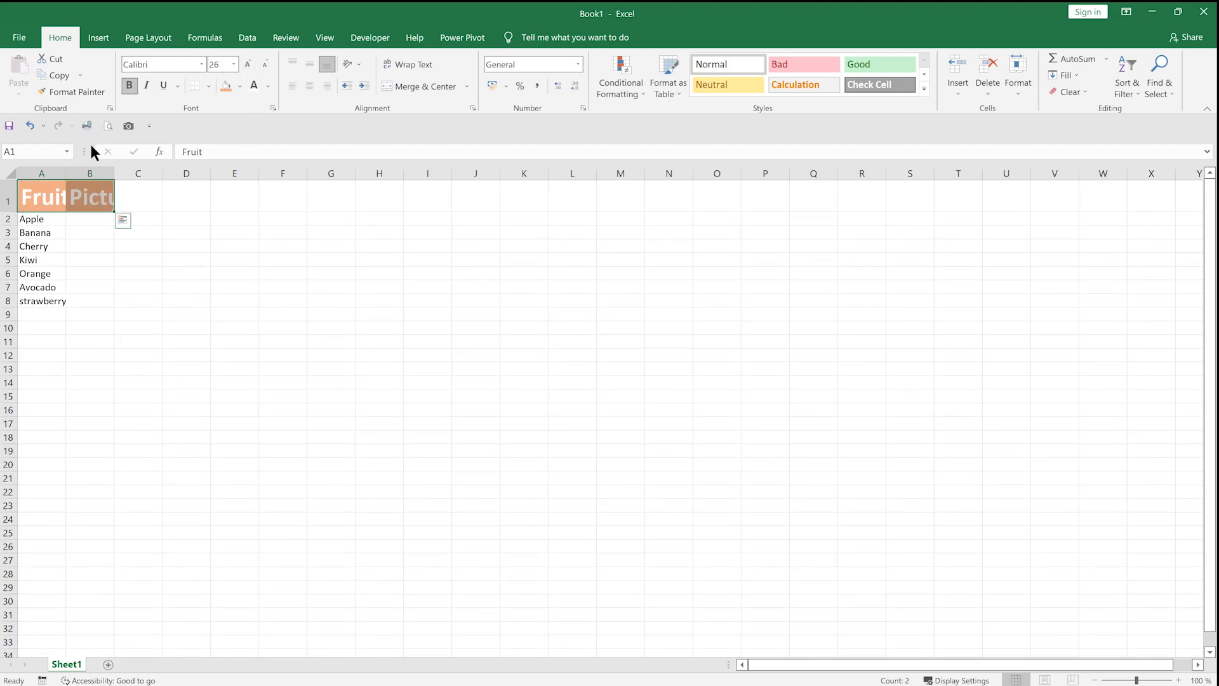
{"action": "left_click_drag", "start_coordinate": [75, 174], "coordinate": [190, 173]}
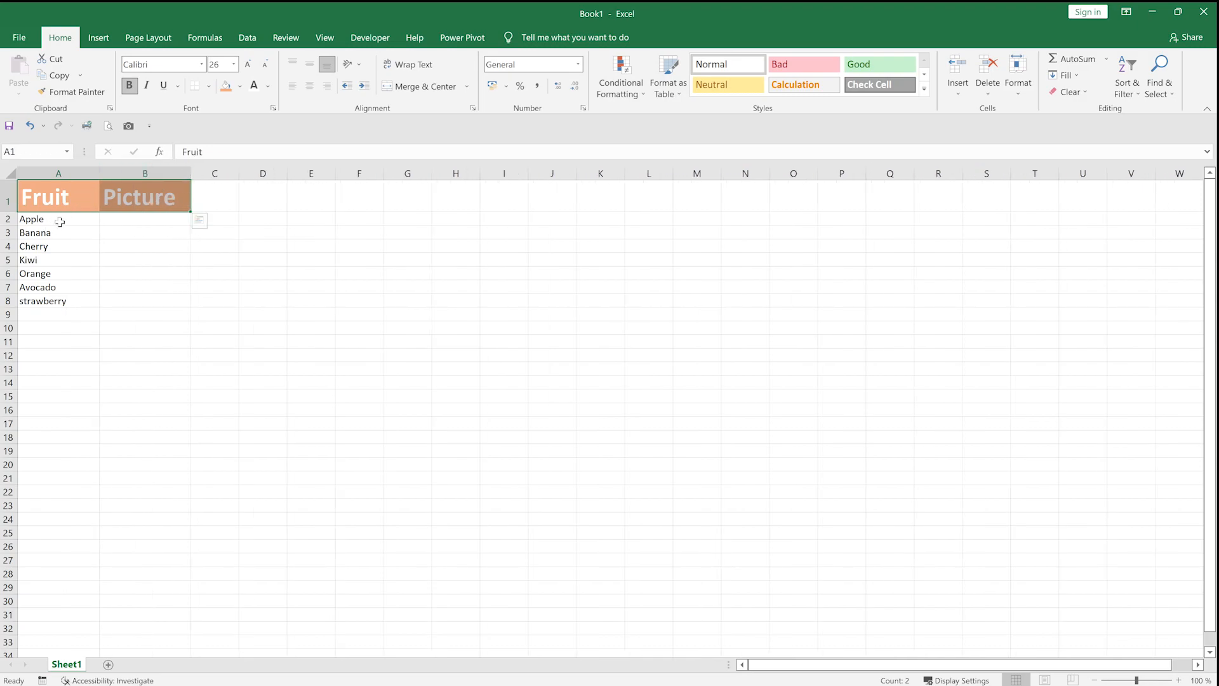
- Format the fruit names in A2:A8 with a dark orange font color at size 18
{"action": "left_click_drag", "start_coordinate": [54, 222], "coordinate": [53, 300]}
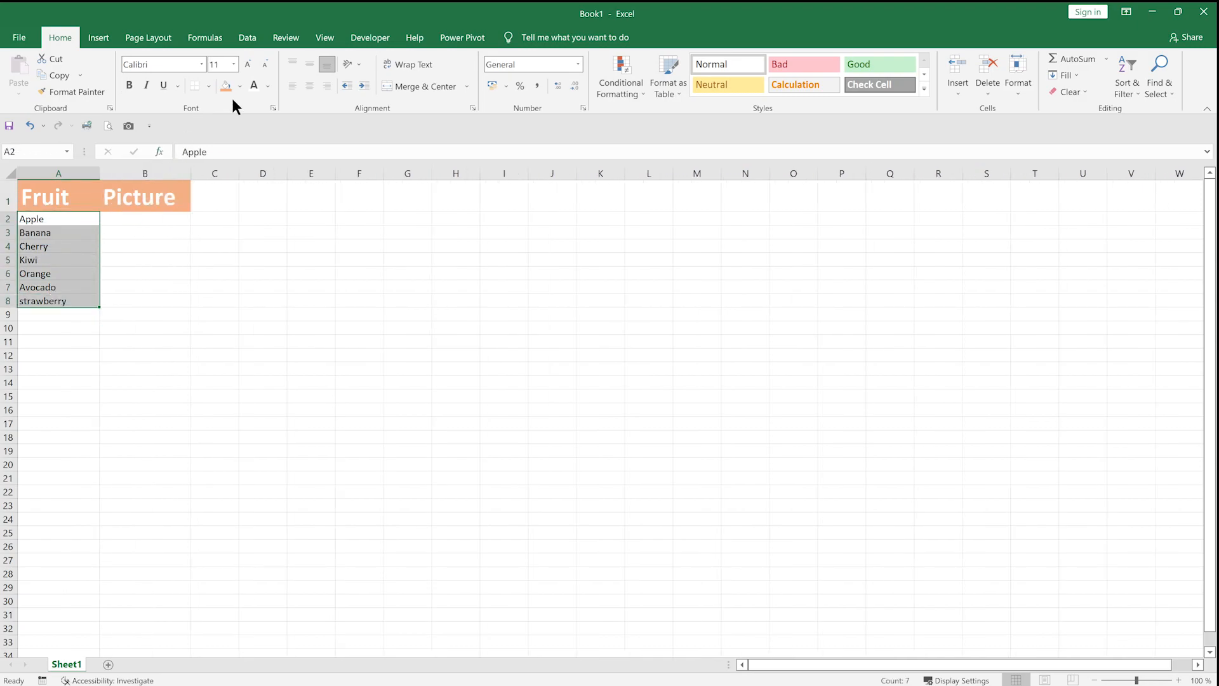
{"action": "left_click", "coordinate": [268, 86]}
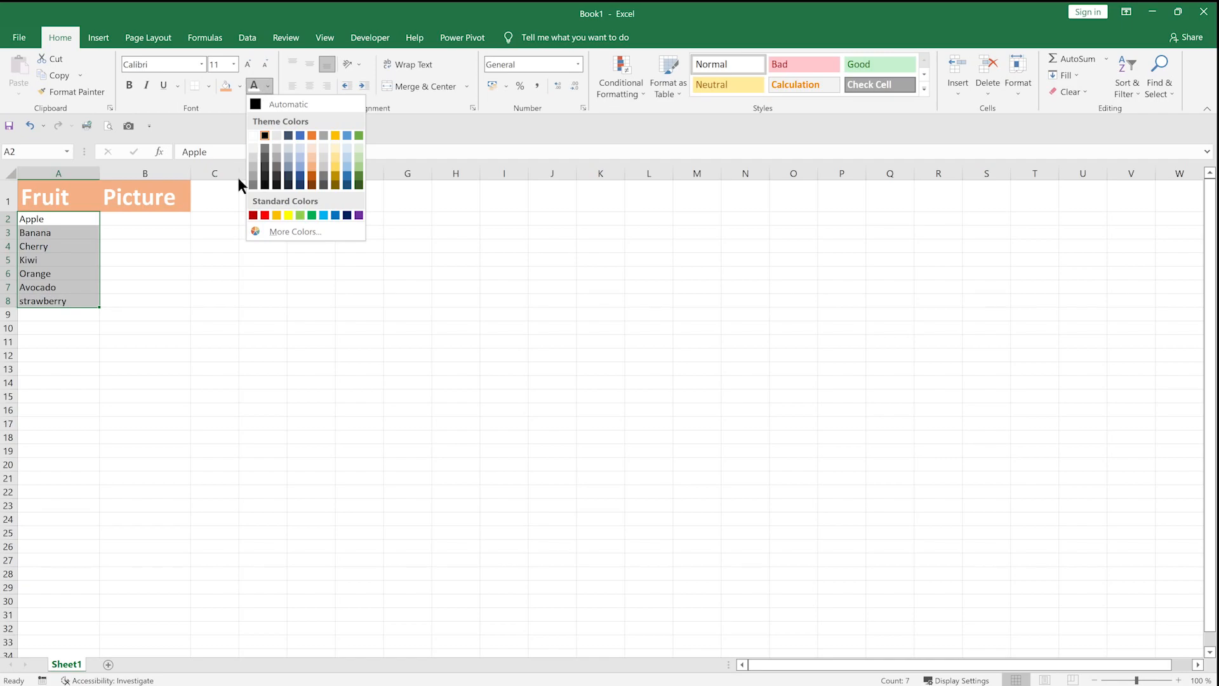
{"action": "left_click", "coordinate": [311, 185]}
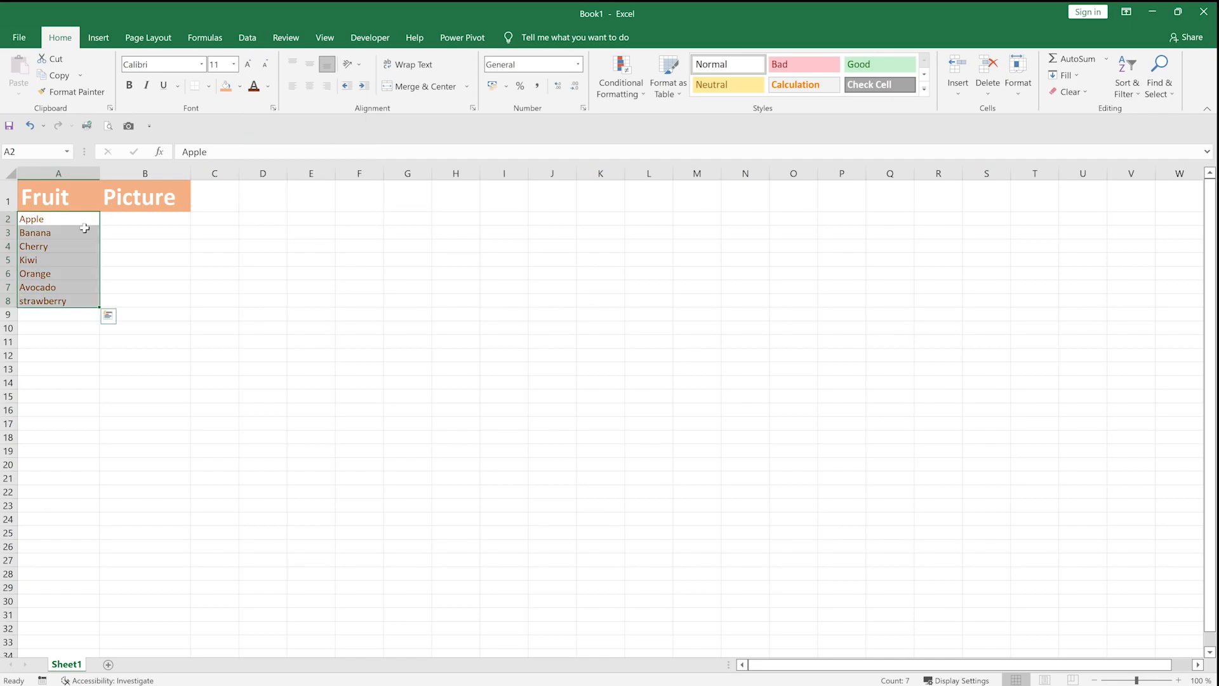
{"action": "left_click", "coordinate": [248, 64]}
{"action": "left_click", "coordinate": [247, 64]}
{"action": "left_click", "coordinate": [248, 64]}
{"action": "left_click", "coordinate": [248, 64]}
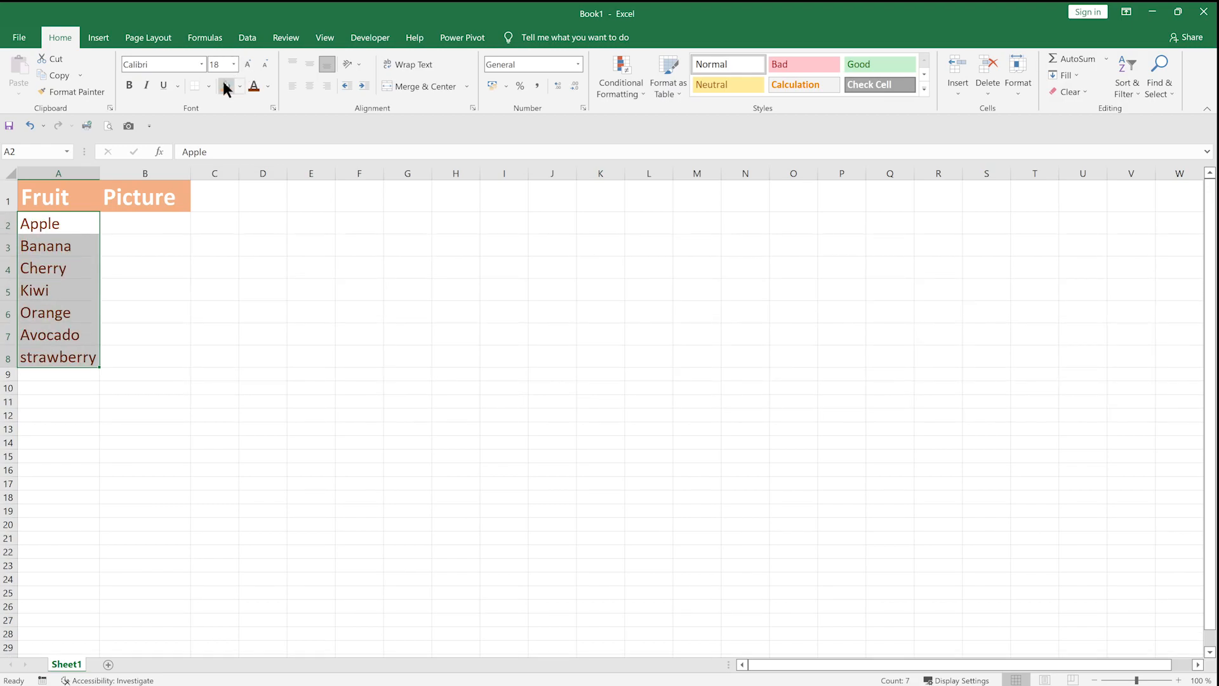
- Center the contents of all worksheet cells both horizontally and vertically
{"action": "left_click", "coordinate": [9, 173]}
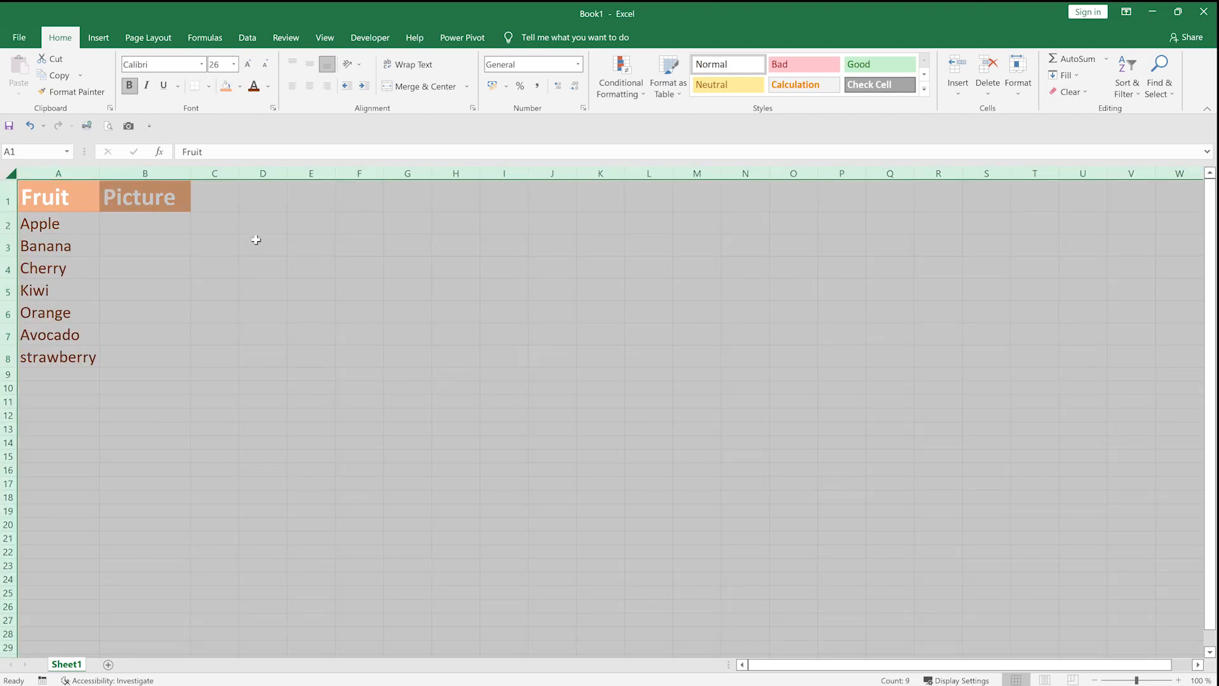
{"action": "right_click", "coordinate": [289, 231]}
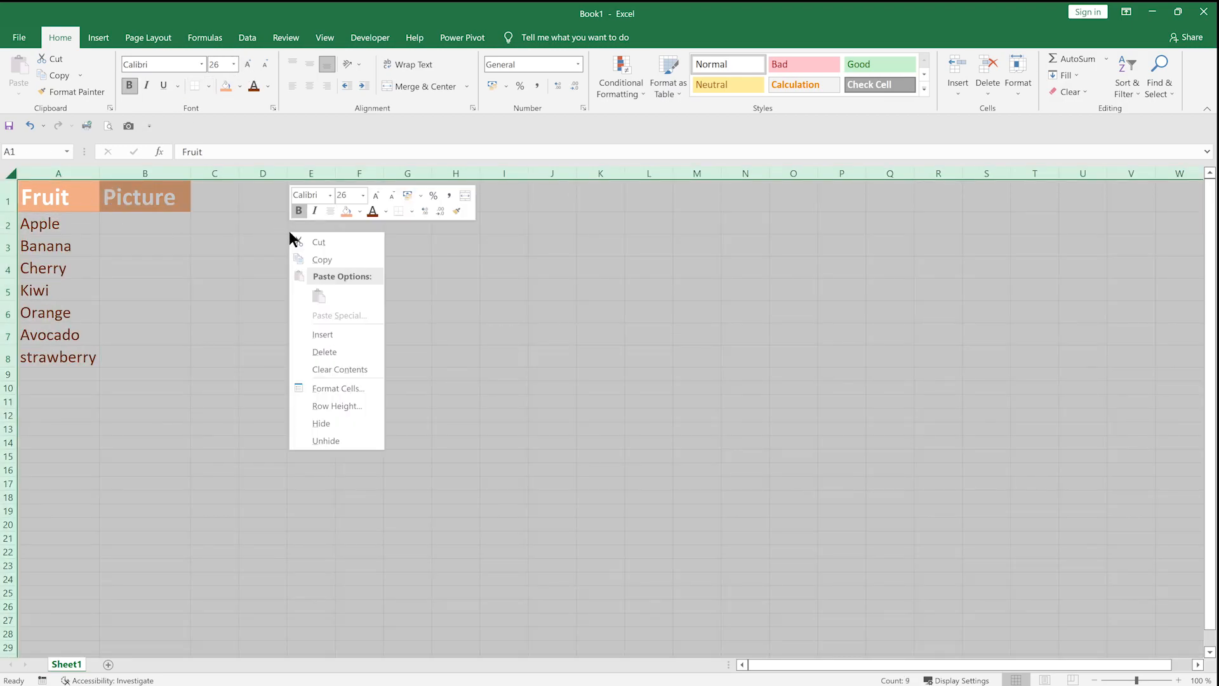
{"action": "left_click", "coordinate": [331, 389]}
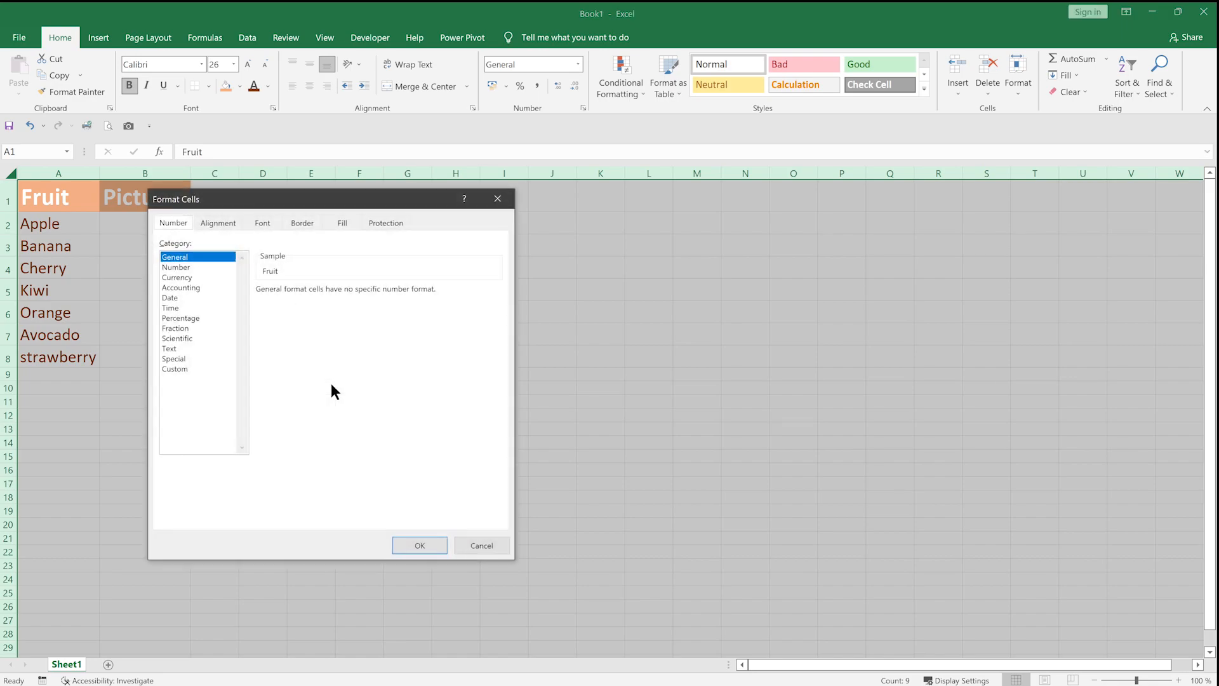
{"action": "left_click", "coordinate": [226, 223]}
{"action": "left_click", "coordinate": [223, 274]}
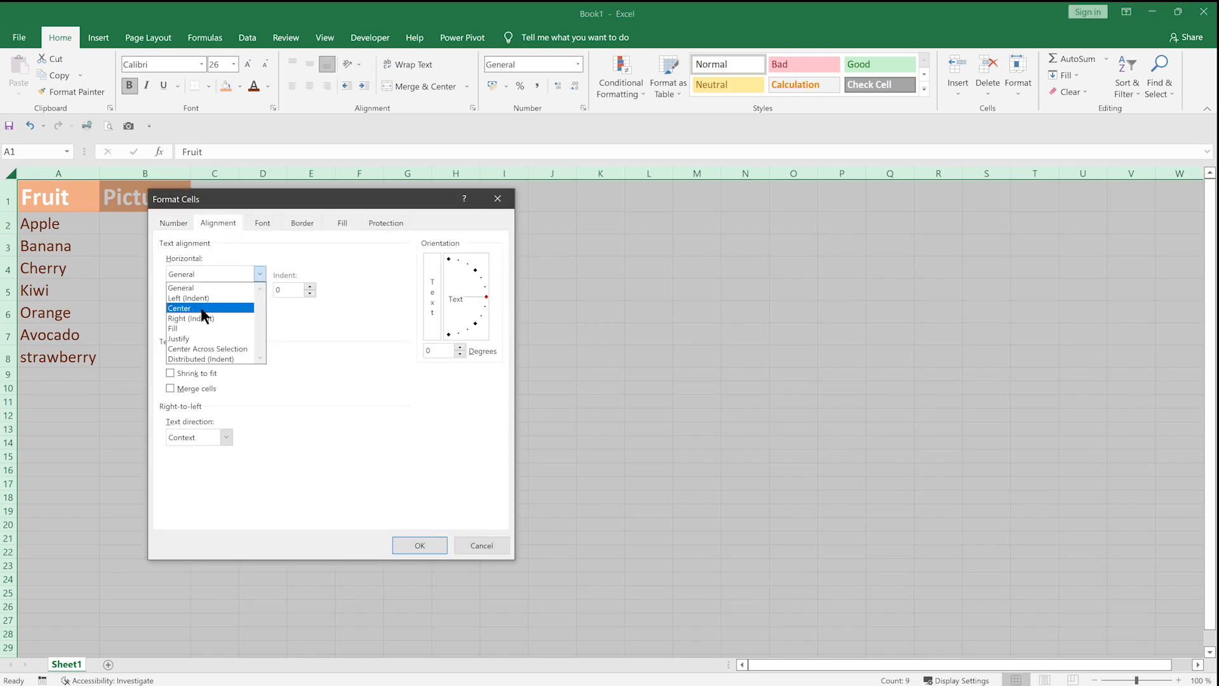
{"action": "left_click", "coordinate": [192, 308]}
{"action": "left_click", "coordinate": [208, 305]}
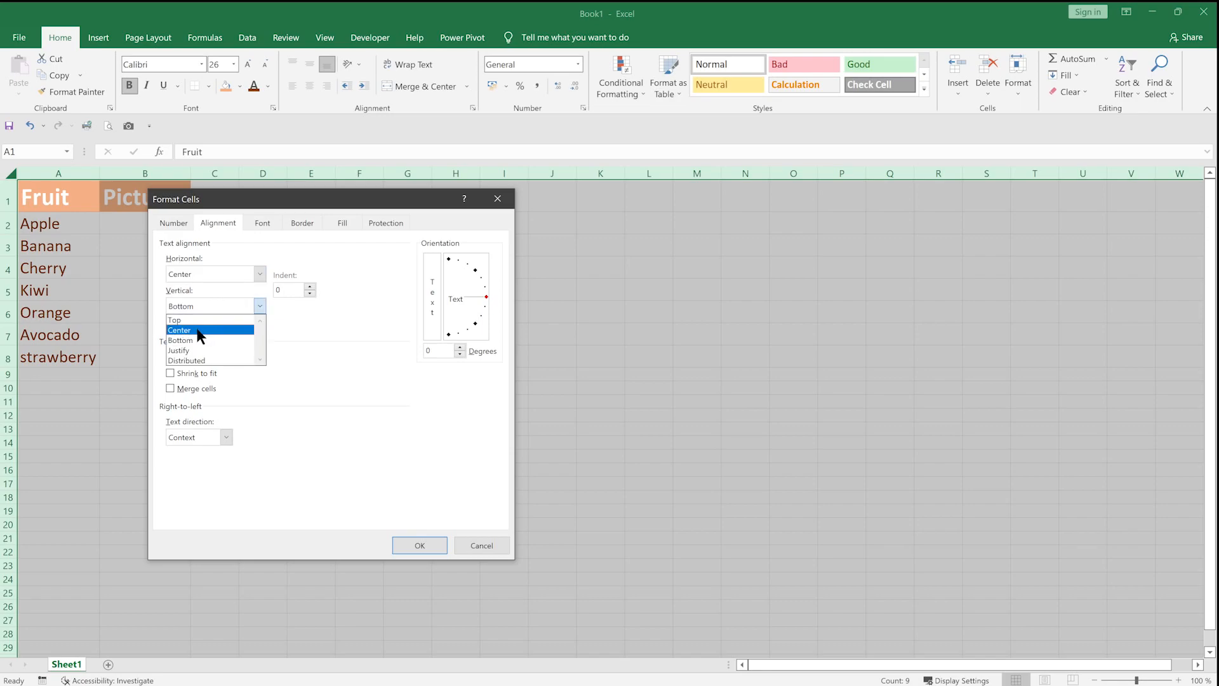
{"action": "left_click", "coordinate": [193, 327]}
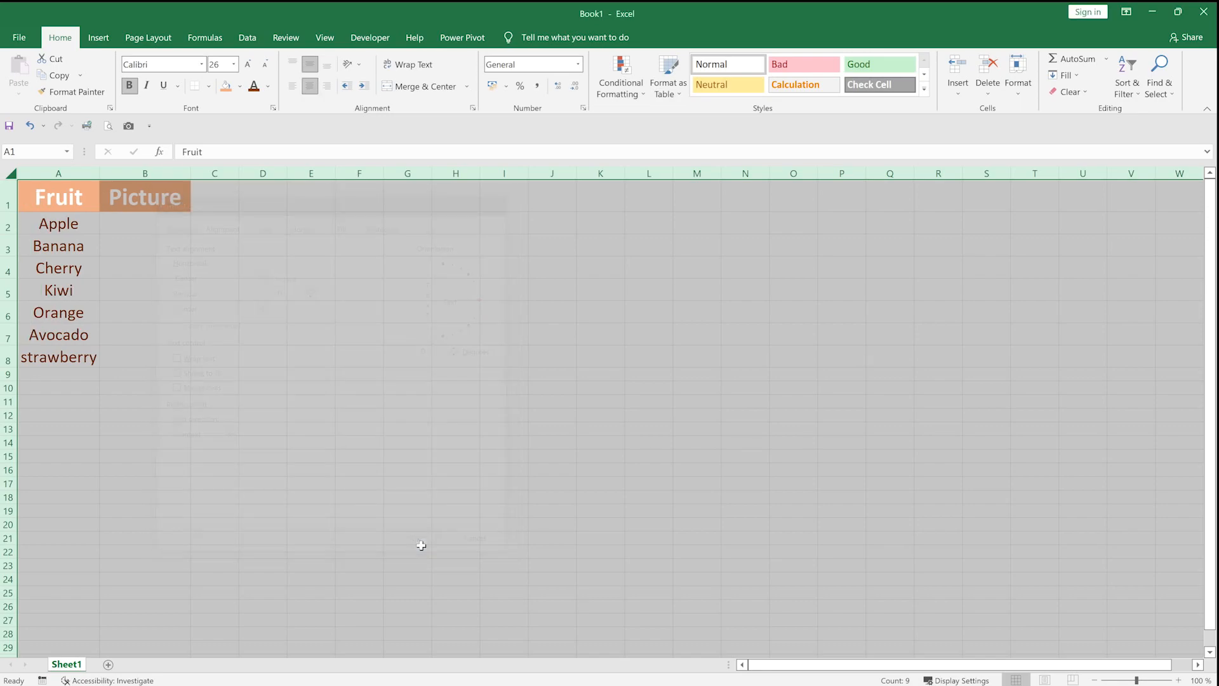
{"action": "left_click", "coordinate": [419, 545]}
{"action": "left_click", "coordinate": [341, 414]}
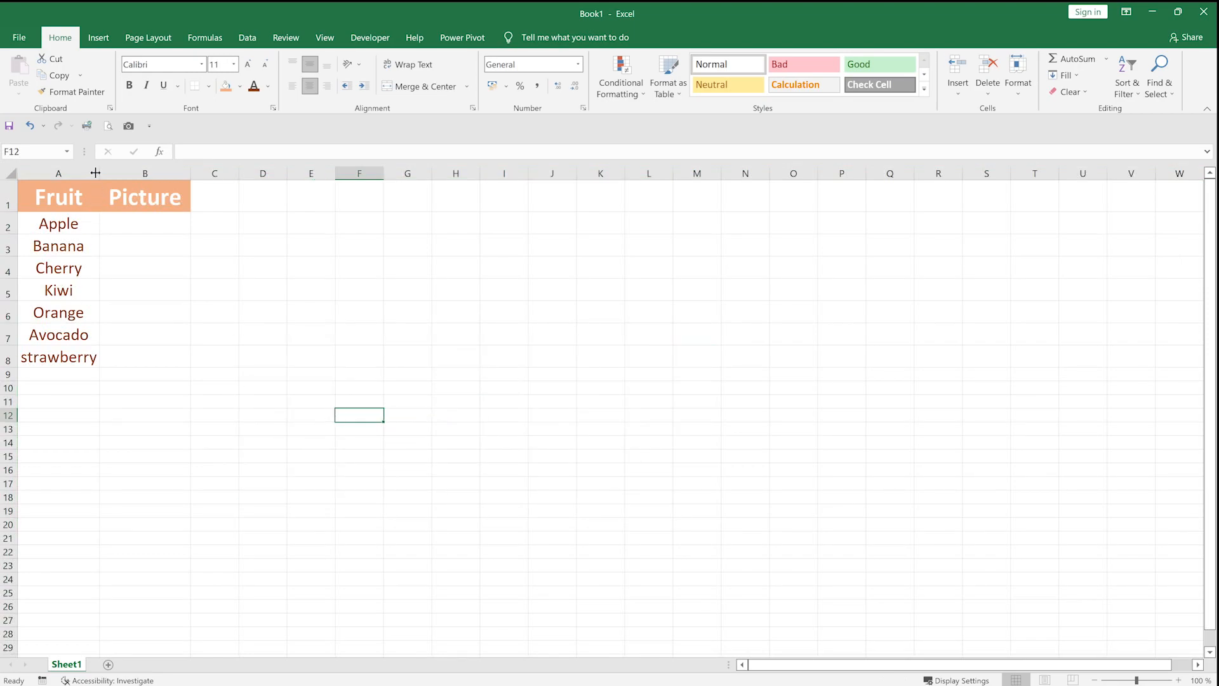
- Widen columns A and B slightly so the fruit names and headers have extra room
{"action": "left_click_drag", "start_coordinate": [95, 172], "coordinate": [112, 172]}
{"action": "left_click_drag", "start_coordinate": [205, 172], "coordinate": [212, 169]}
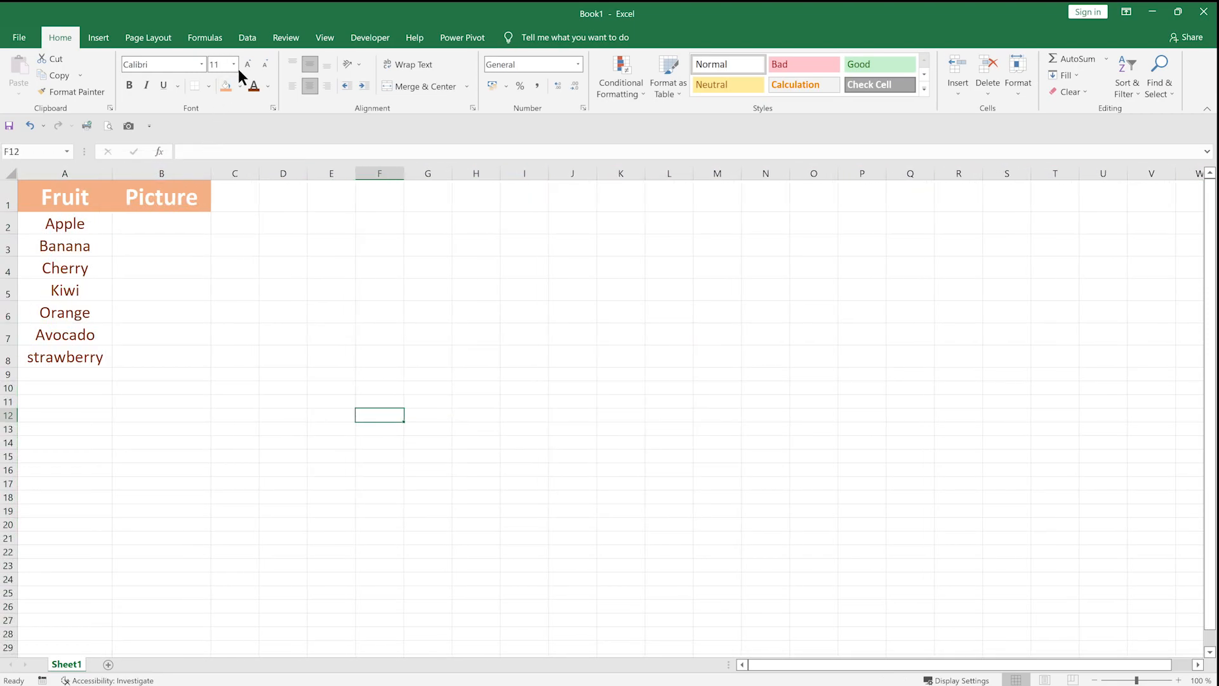
- Hide the worksheet gridlines and apply All Borders to the table range A1:B8
{"action": "left_click", "coordinate": [325, 38]}
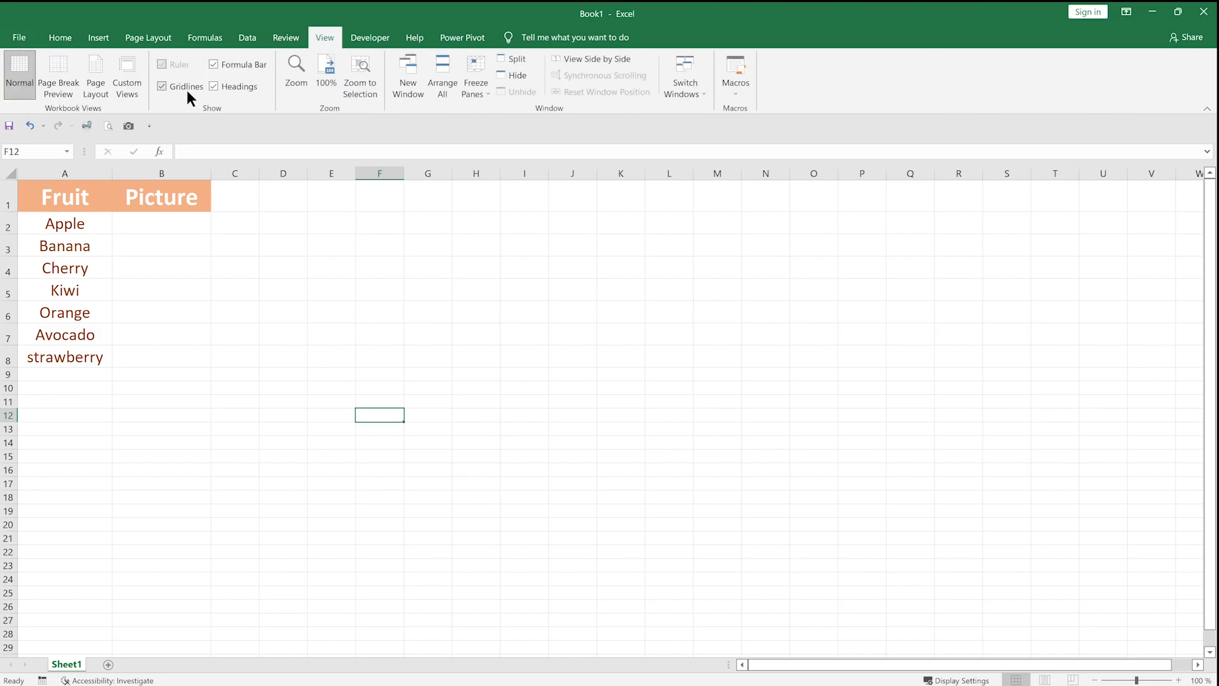
{"action": "left_click_drag", "start_coordinate": [40, 194], "coordinate": [185, 351]}
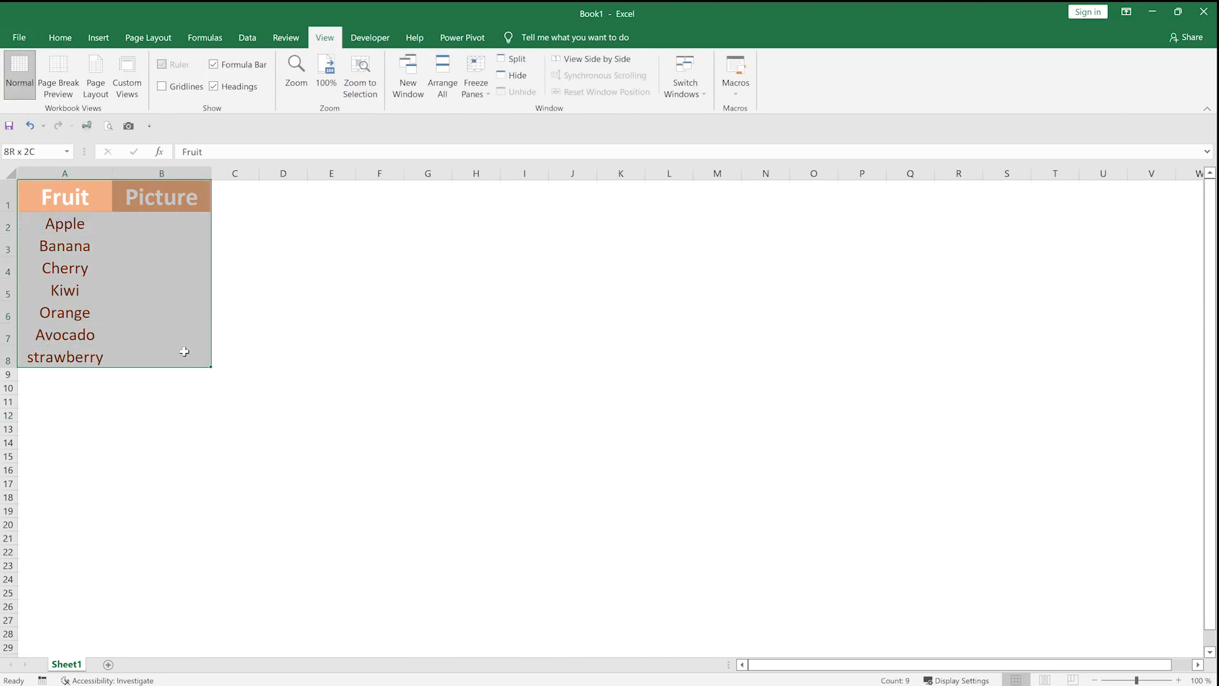
{"action": "left_click", "coordinate": [61, 37]}
{"action": "left_click", "coordinate": [210, 87]}
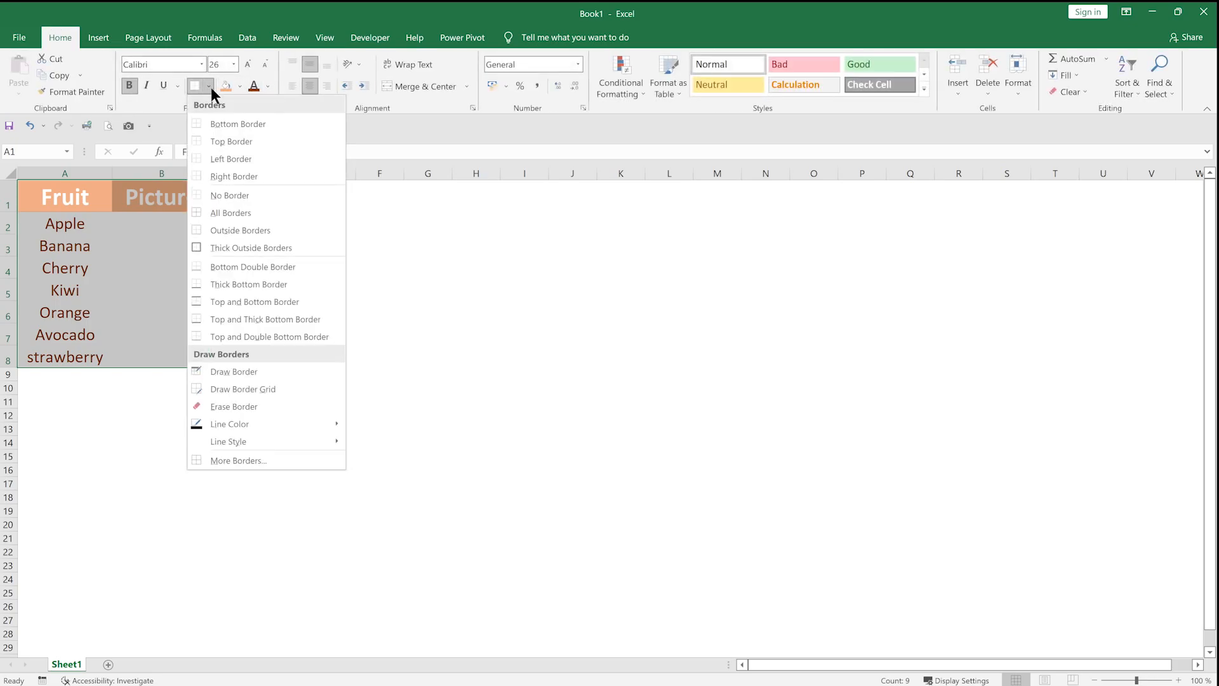
{"action": "left_click", "coordinate": [214, 215]}
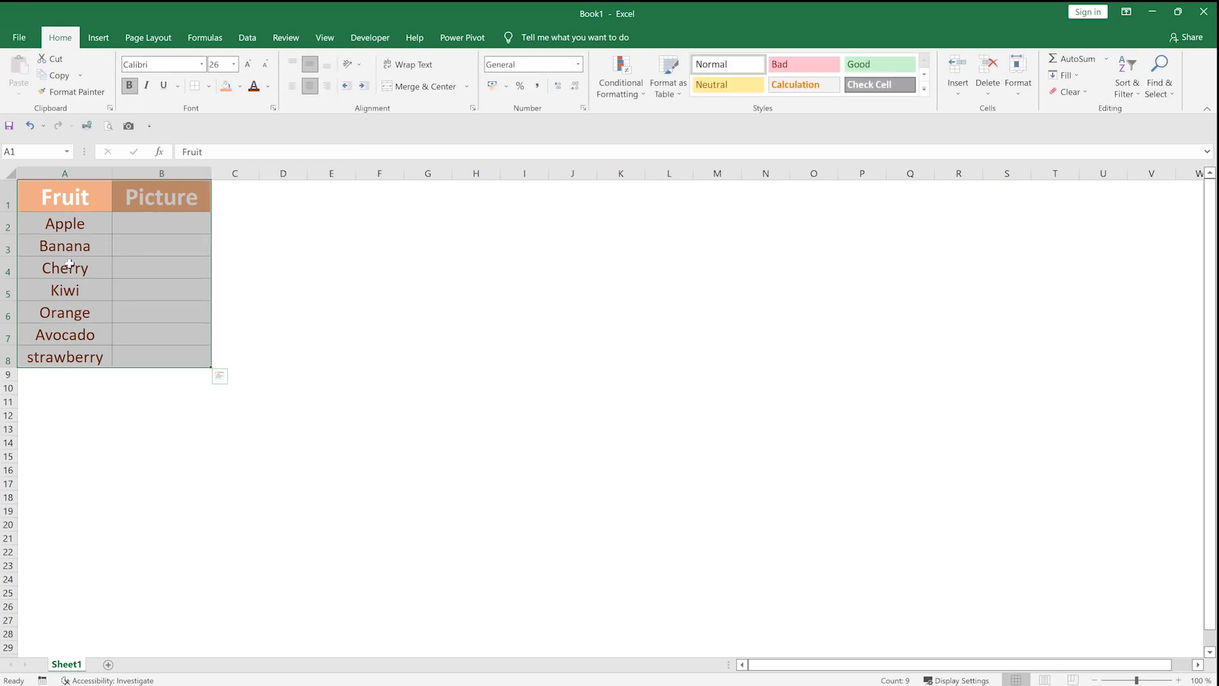
- Increase the height of rows 2 to 8 equally so each fruit row has room for a picture
{"action": "left_click", "coordinate": [5, 226]}
{"action": "left_click_drag", "start_coordinate": [6, 226], "coordinate": [5, 407]}
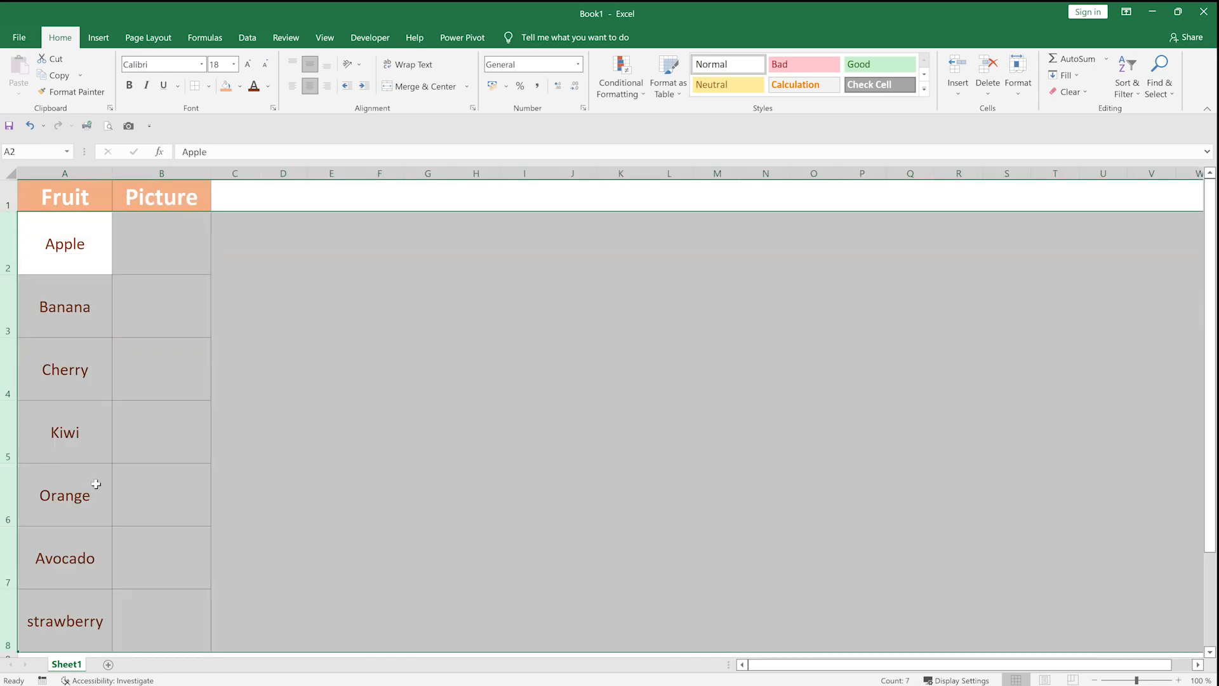
{"action": "scroll", "coordinate": [96, 485], "scroll_direction": "down", "scroll_amount": 1}
{"action": "scroll", "coordinate": [96, 484], "scroll_direction": "up", "scroll_amount": 1}
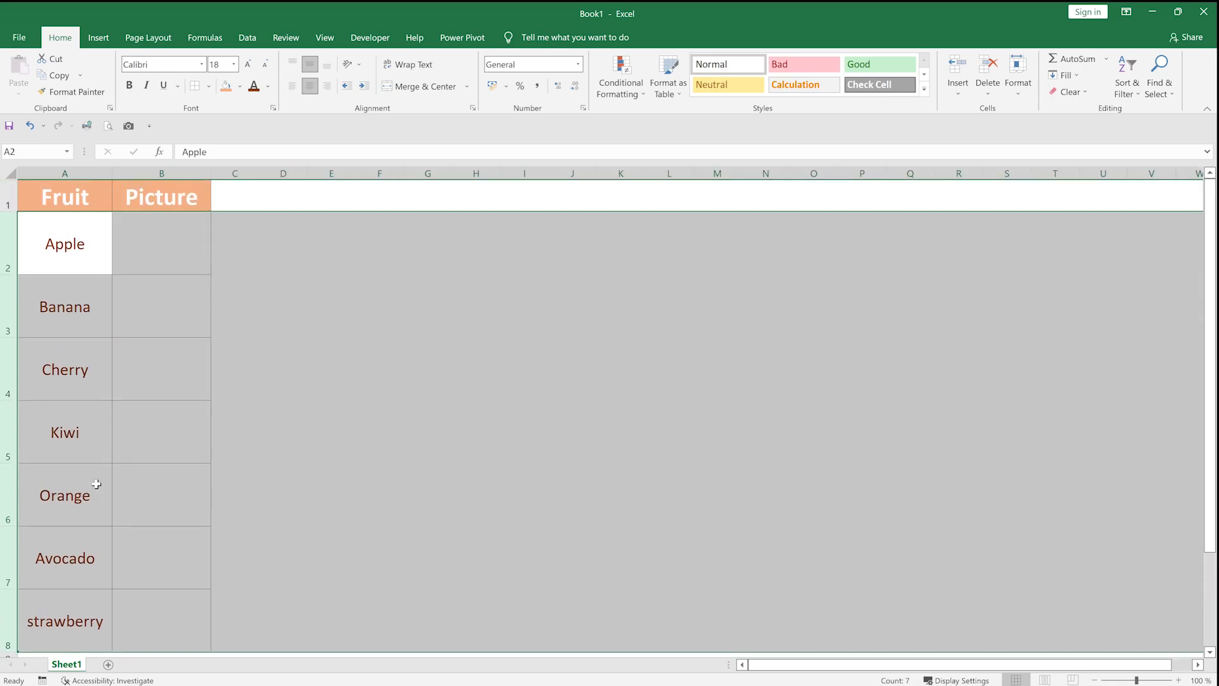
{"action": "left_click", "coordinate": [300, 477]}
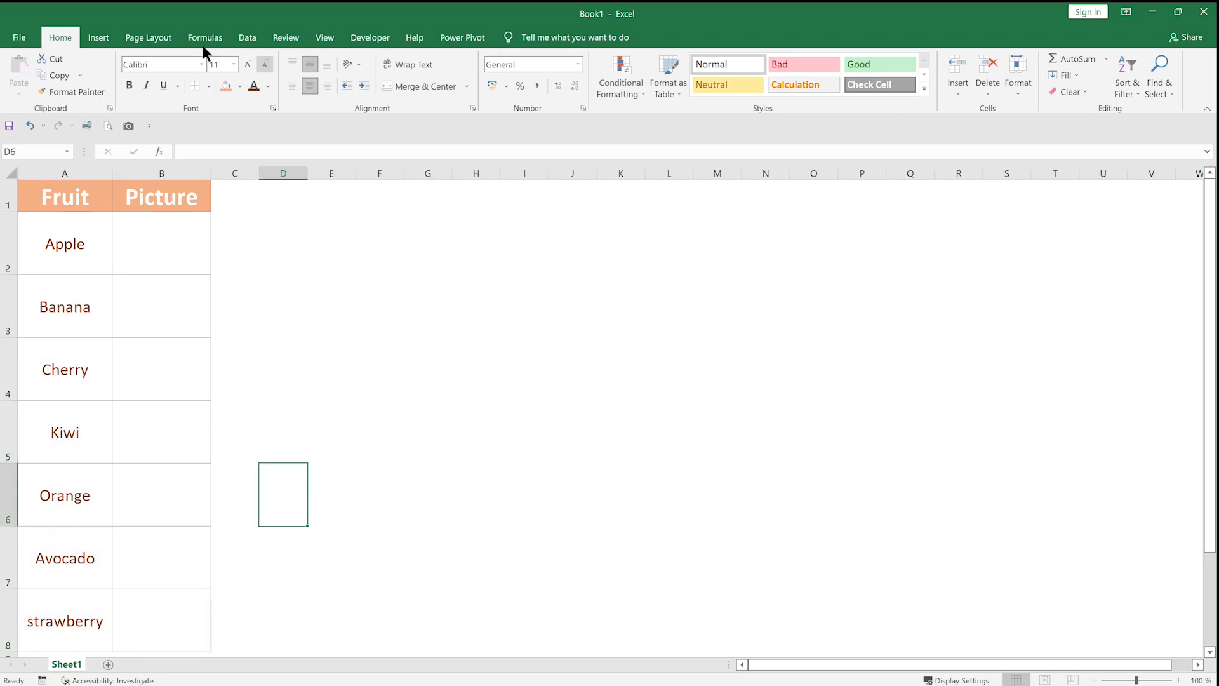
- Insert all seven fruit images from the Fruit folder inside the desktop's Pictures folder on this device
{"action": "left_click", "coordinate": [108, 37]}
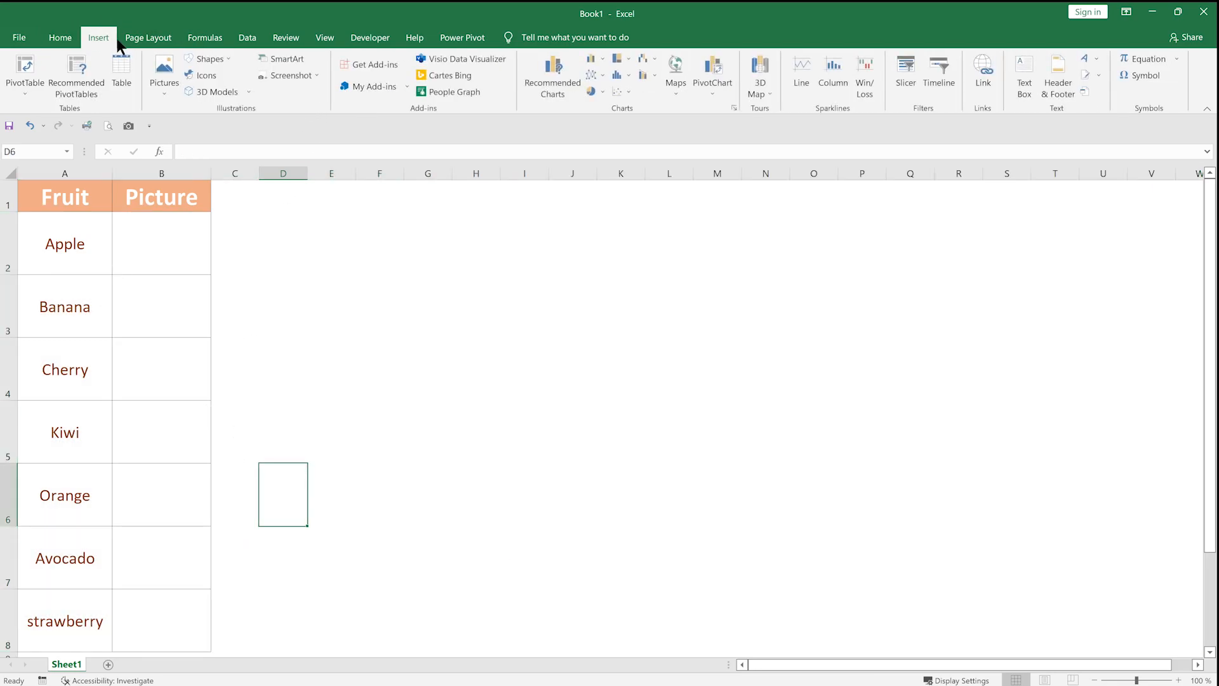
{"action": "left_click", "coordinate": [171, 72]}
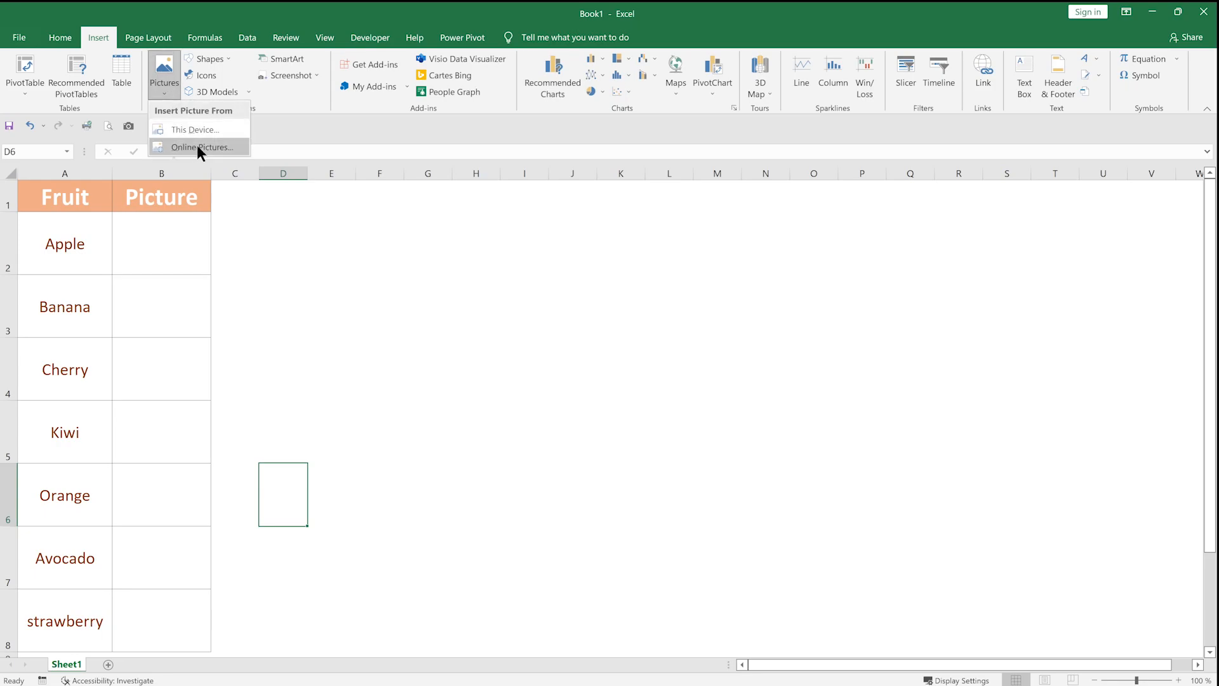
{"action": "left_click", "coordinate": [189, 130]}
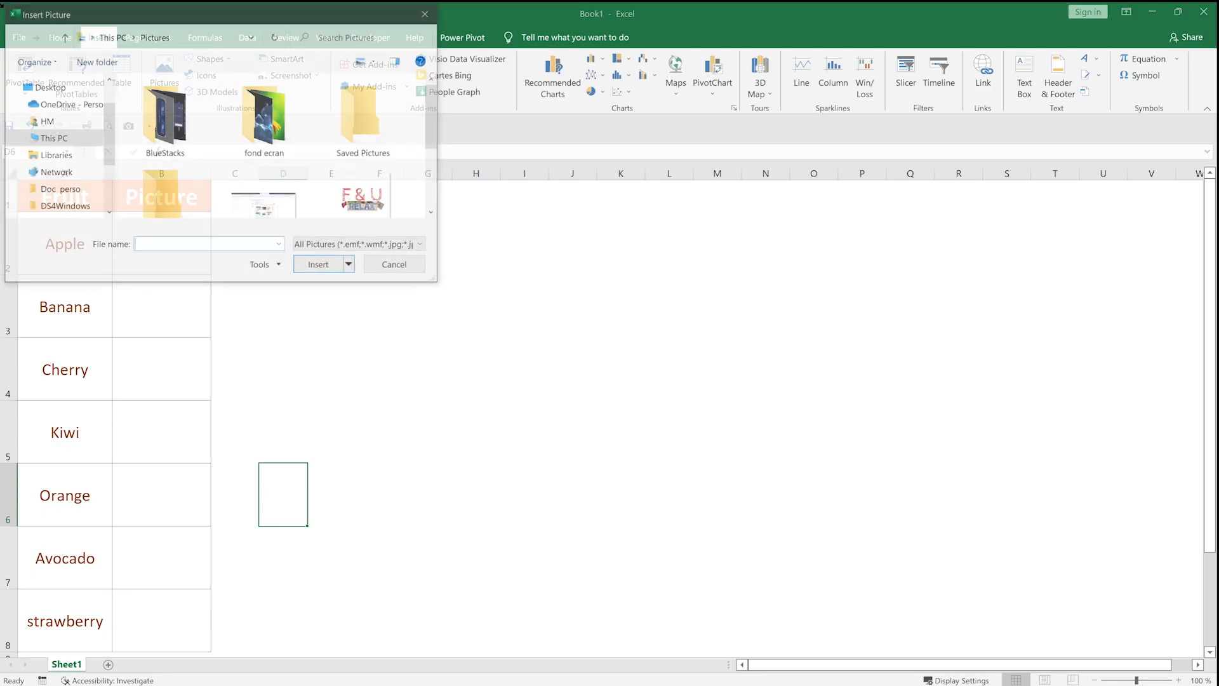
{"action": "left_click", "coordinate": [53, 82]}
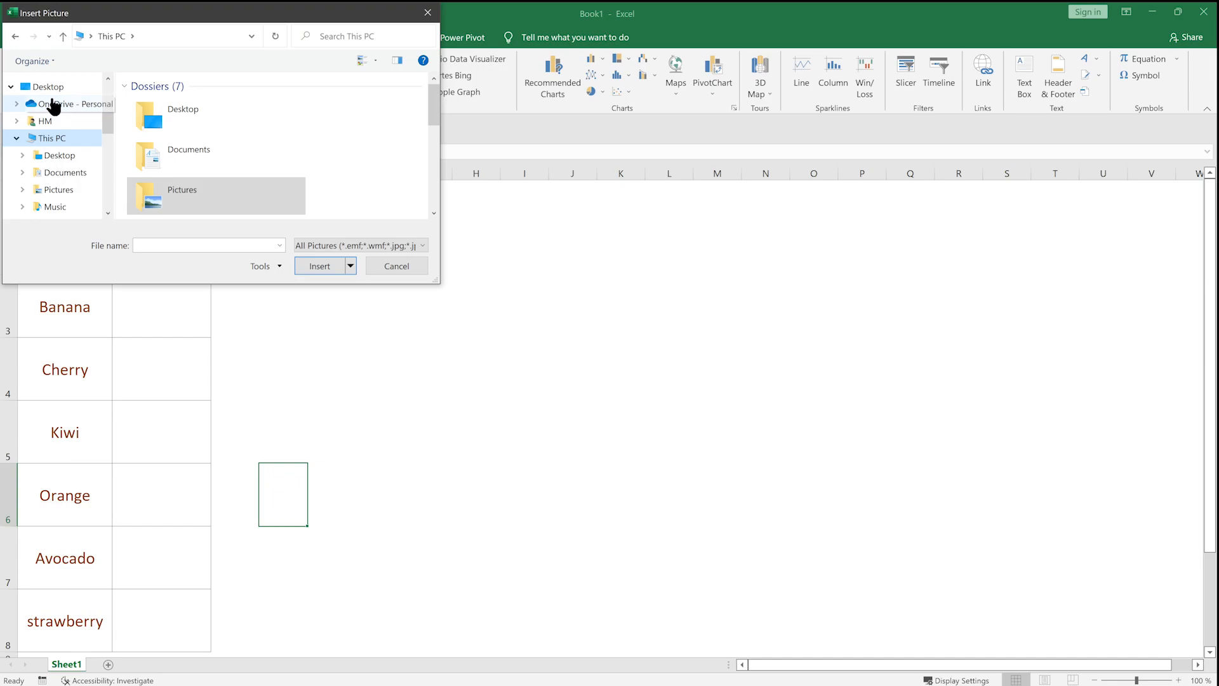
{"action": "left_click", "coordinate": [40, 89]}
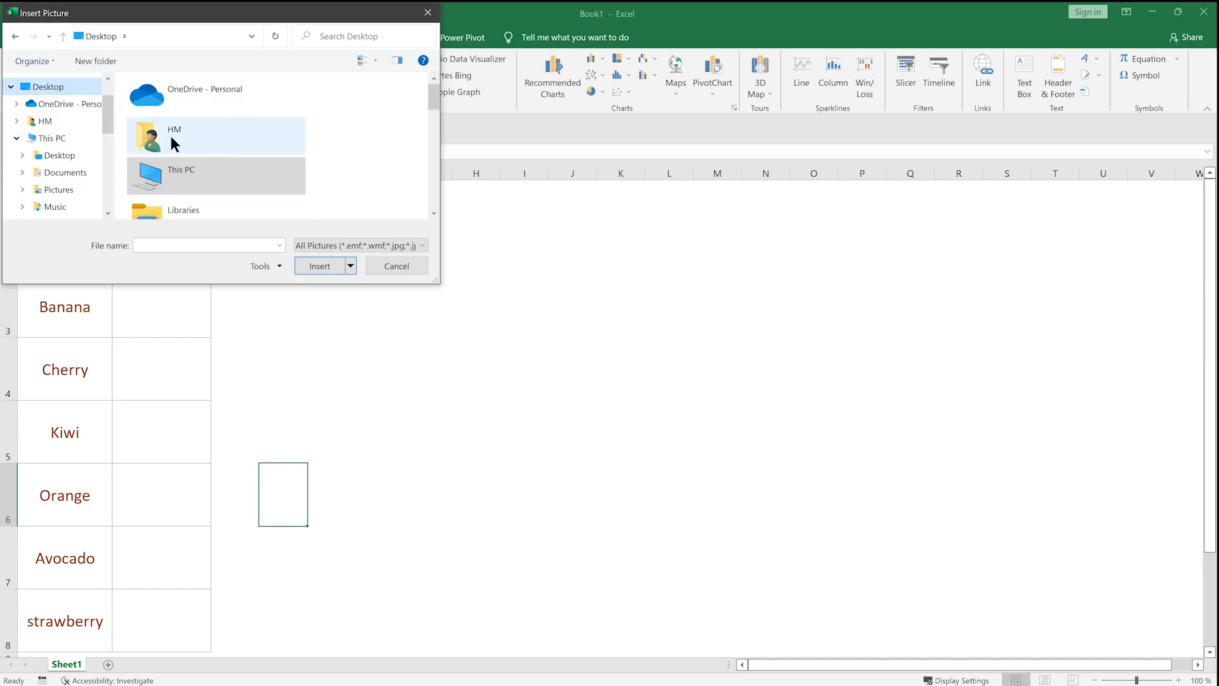
{"action": "scroll", "coordinate": [170, 133], "scroll_direction": "down", "scroll_amount": 5}
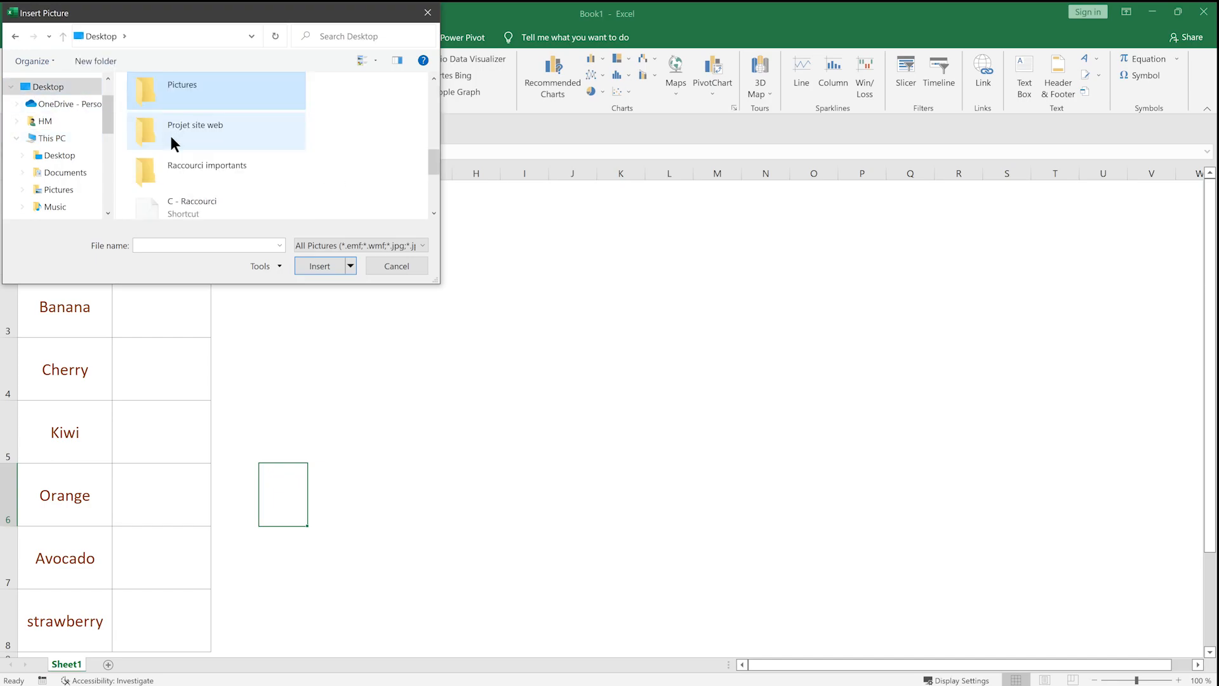
{"action": "double_click", "coordinate": [178, 85]}
{"action": "scroll", "coordinate": [289, 146], "scroll_direction": "down", "scroll_amount": 5}
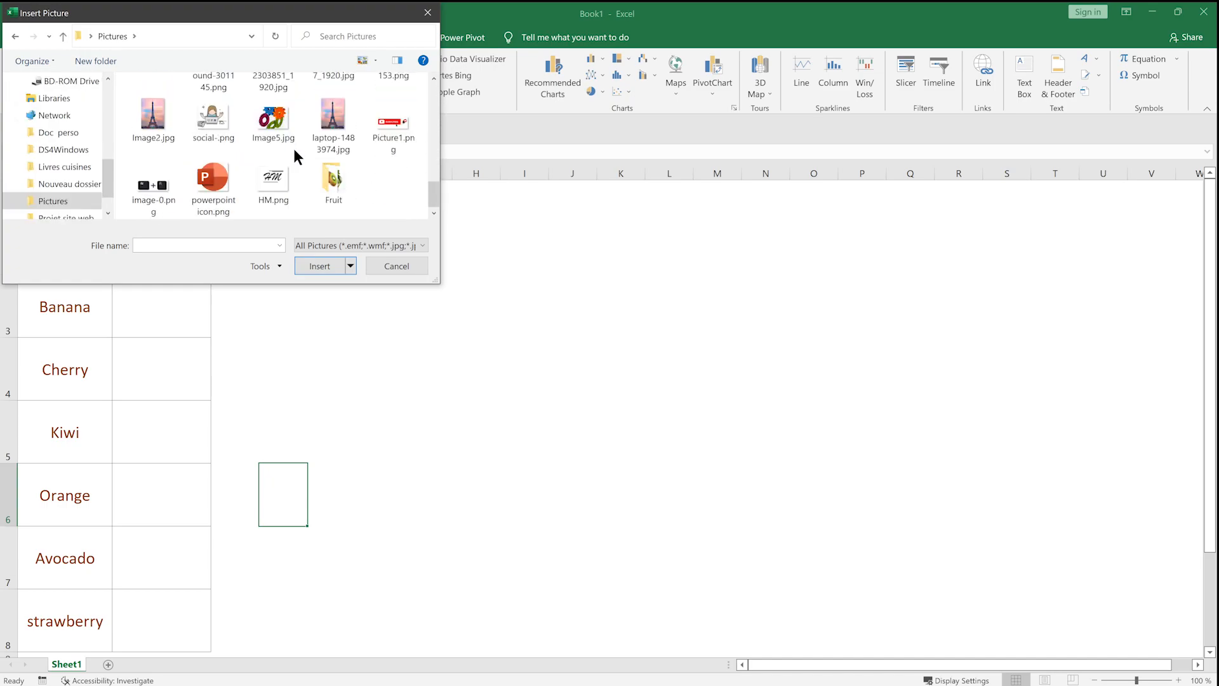
{"action": "double_click", "coordinate": [331, 184]}
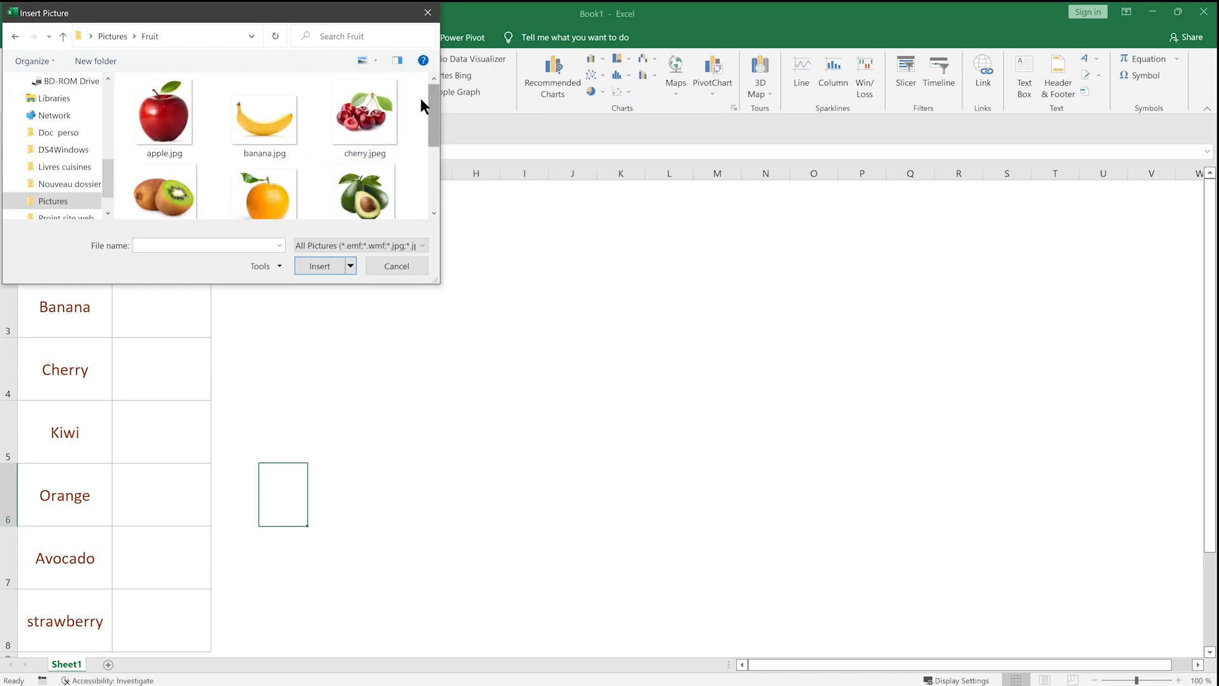
{"action": "left_click_drag", "start_coordinate": [409, 87], "coordinate": [123, 251]}
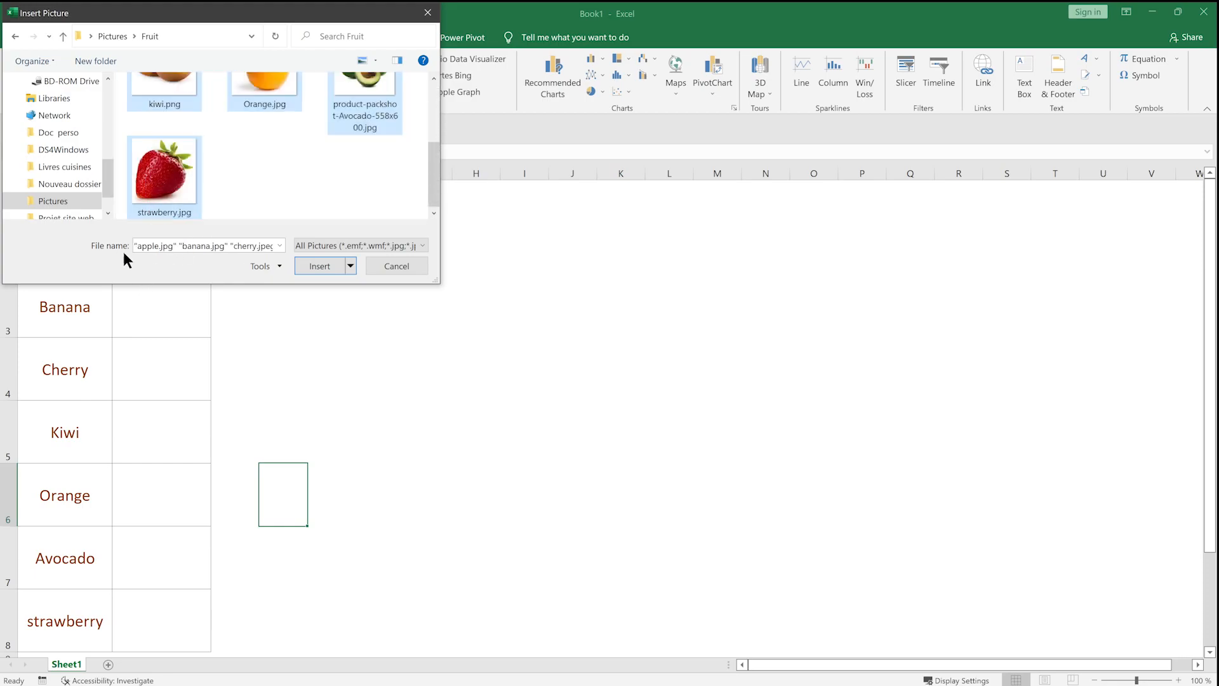
{"action": "left_click", "coordinate": [308, 264]}
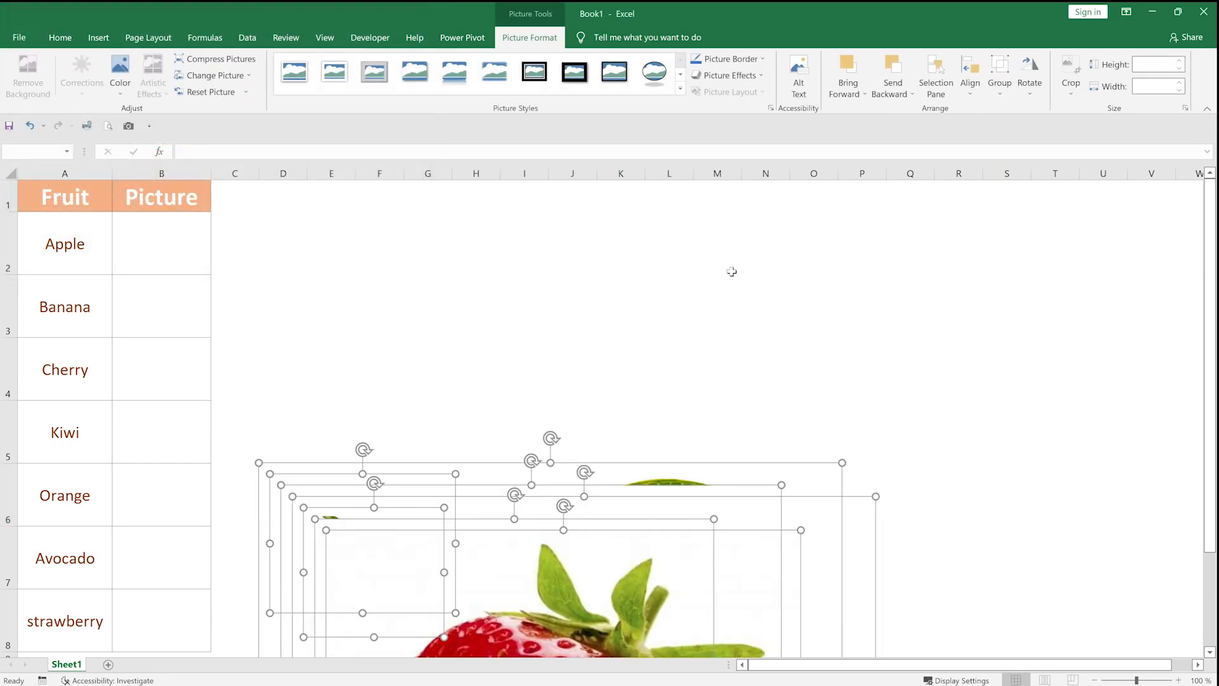
- Set the height of all inserted fruit pictures to 2 cm and deselect them
{"action": "scroll", "coordinate": [813, 497], "scroll_direction": "down", "scroll_amount": 3}
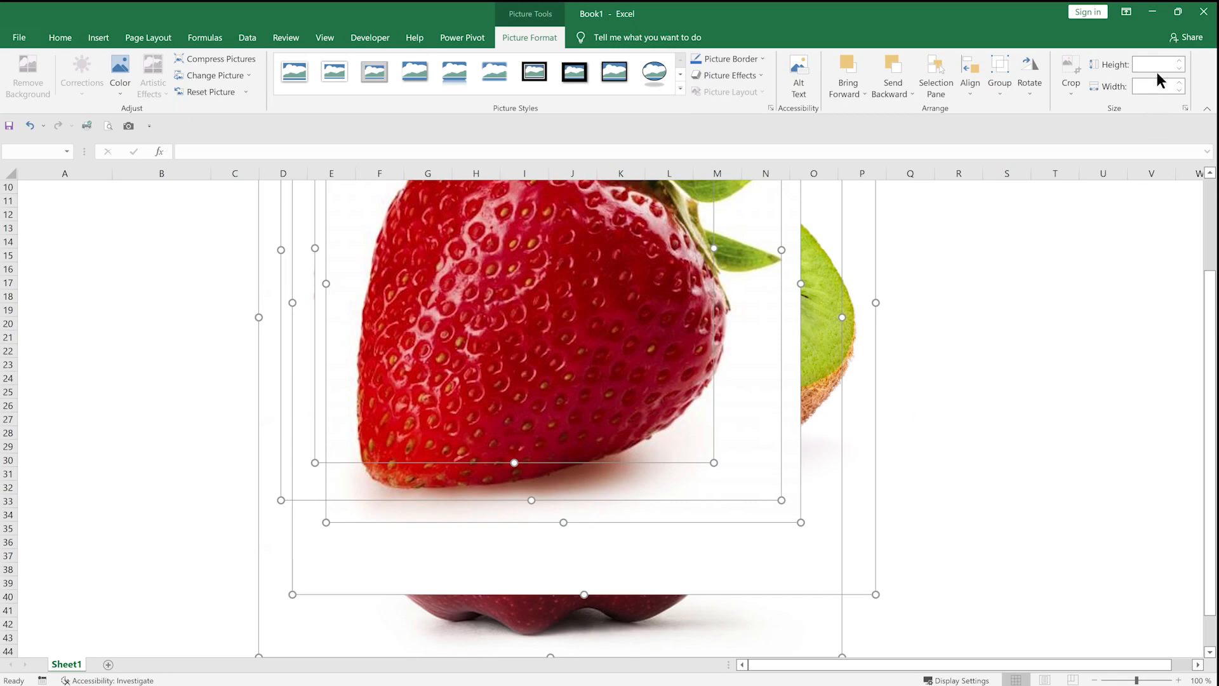
{"action": "left_click", "coordinate": [1159, 66]}
{"action": "type", "text": "2"}
{"action": "key", "text": "Return"}
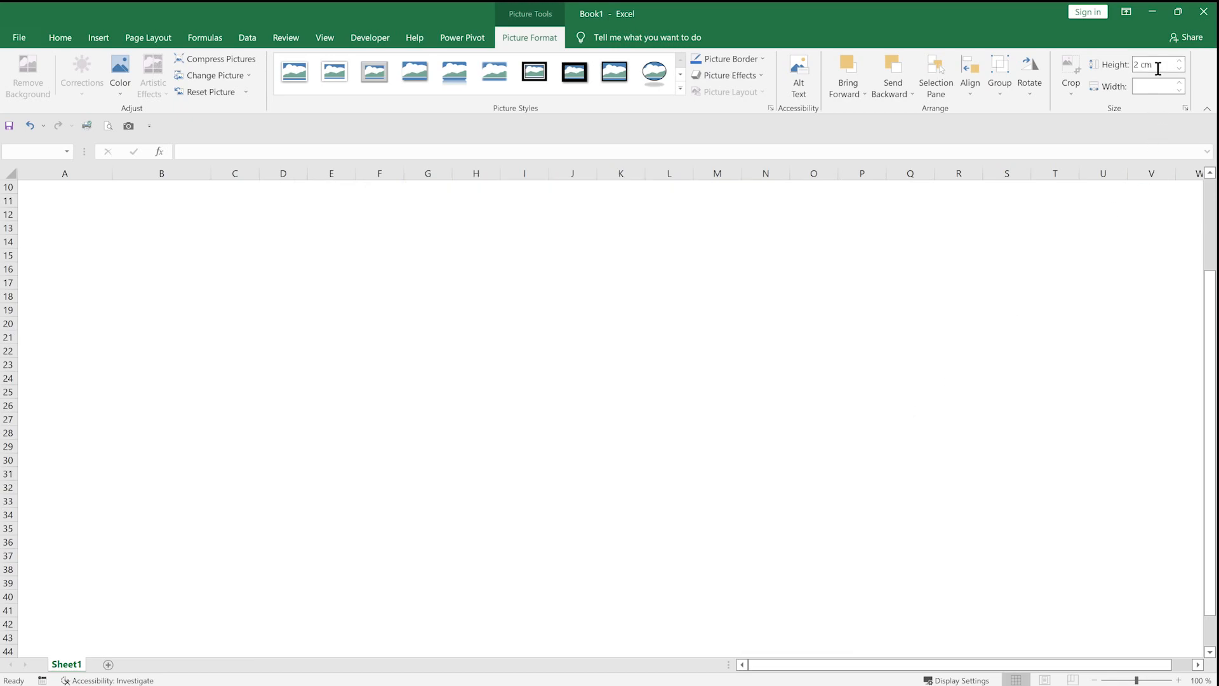
{"action": "scroll", "coordinate": [579, 444], "scroll_direction": "up", "scroll_amount": 3}
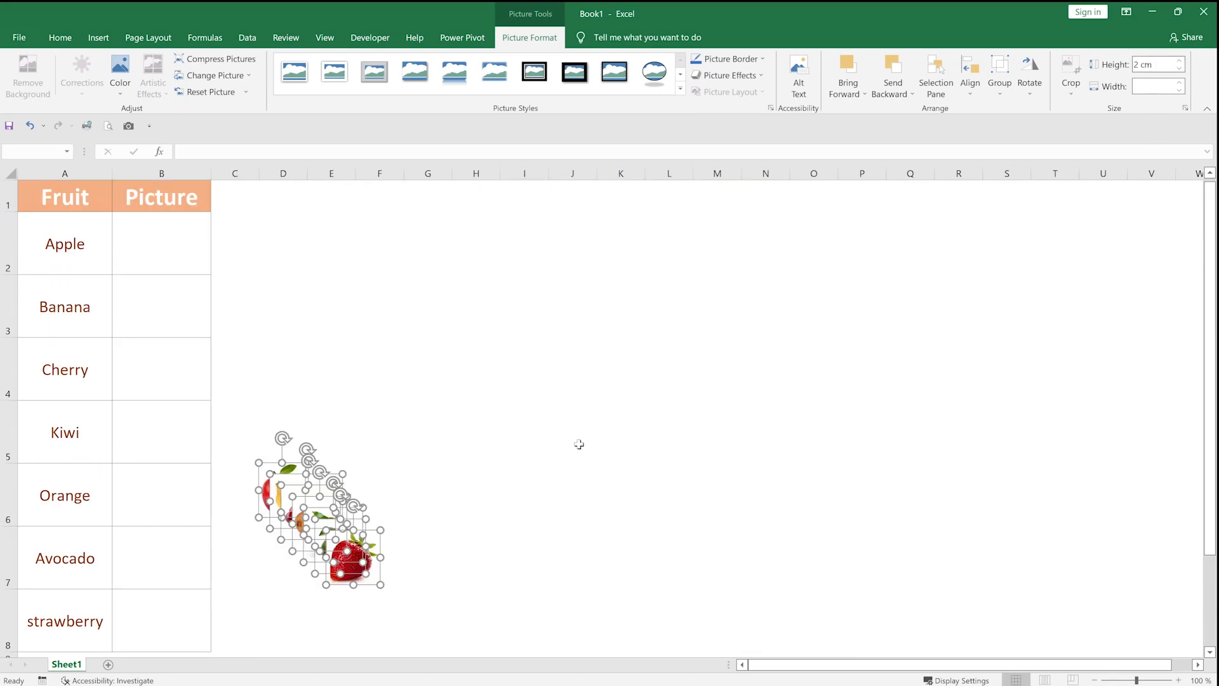
{"action": "left_click", "coordinate": [458, 530]}
- Move each fruit picture into the column B cell beside its matching name, from strawberry in B8 up to apple in B2
{"action": "left_click_drag", "start_coordinate": [369, 559], "coordinate": [177, 621]}
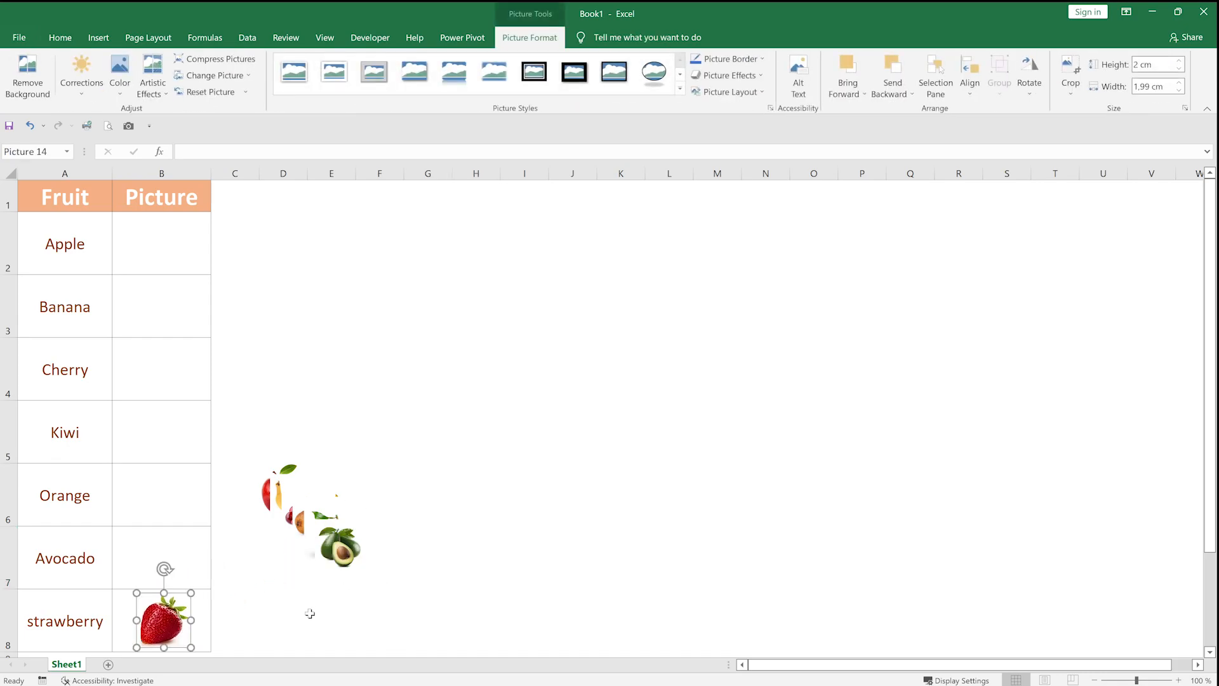
{"action": "left_click_drag", "start_coordinate": [337, 558], "coordinate": [160, 575]}
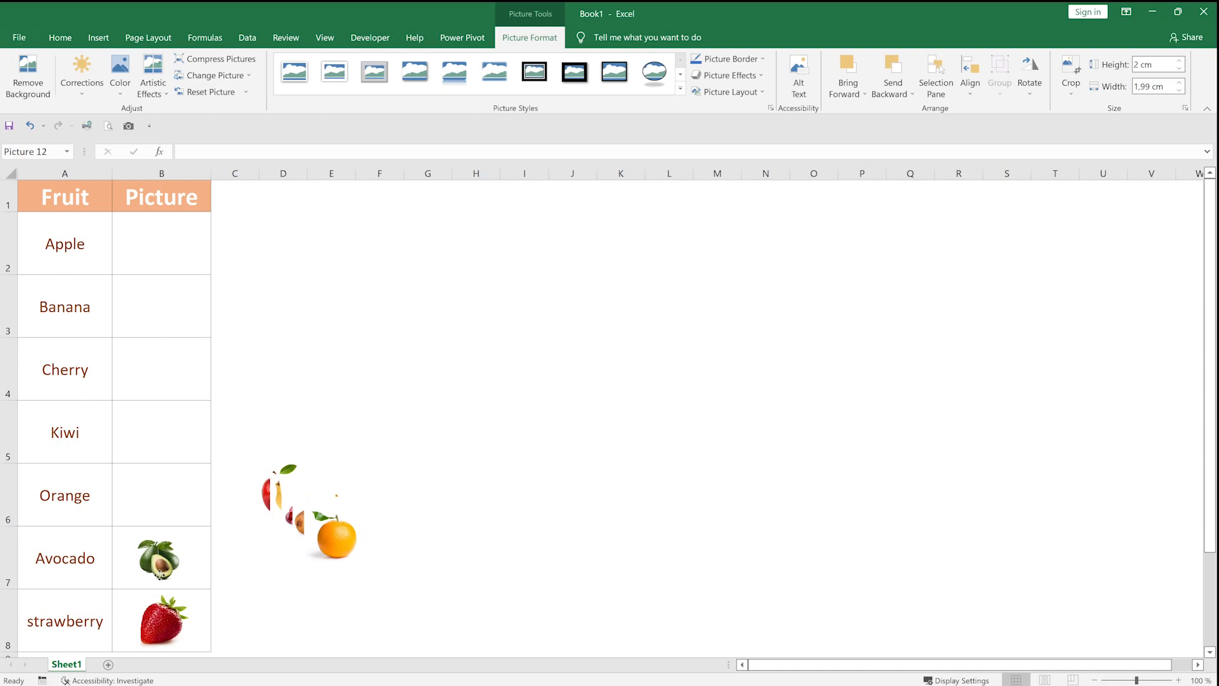
{"action": "left_click_drag", "start_coordinate": [317, 546], "coordinate": [151, 434]}
{"action": "left_click_drag", "start_coordinate": [293, 508], "coordinate": [145, 367]}
{"action": "left_click", "coordinate": [291, 485]}
{"action": "left_click_drag", "start_coordinate": [291, 485], "coordinate": [147, 290]}
{"action": "left_click_drag", "start_coordinate": [270, 504], "coordinate": [146, 270]}
- Select all seven fruit pictures in column B together and apply Align Center to them
{"action": "left_click", "coordinate": [164, 321], "text": "ctrl"}
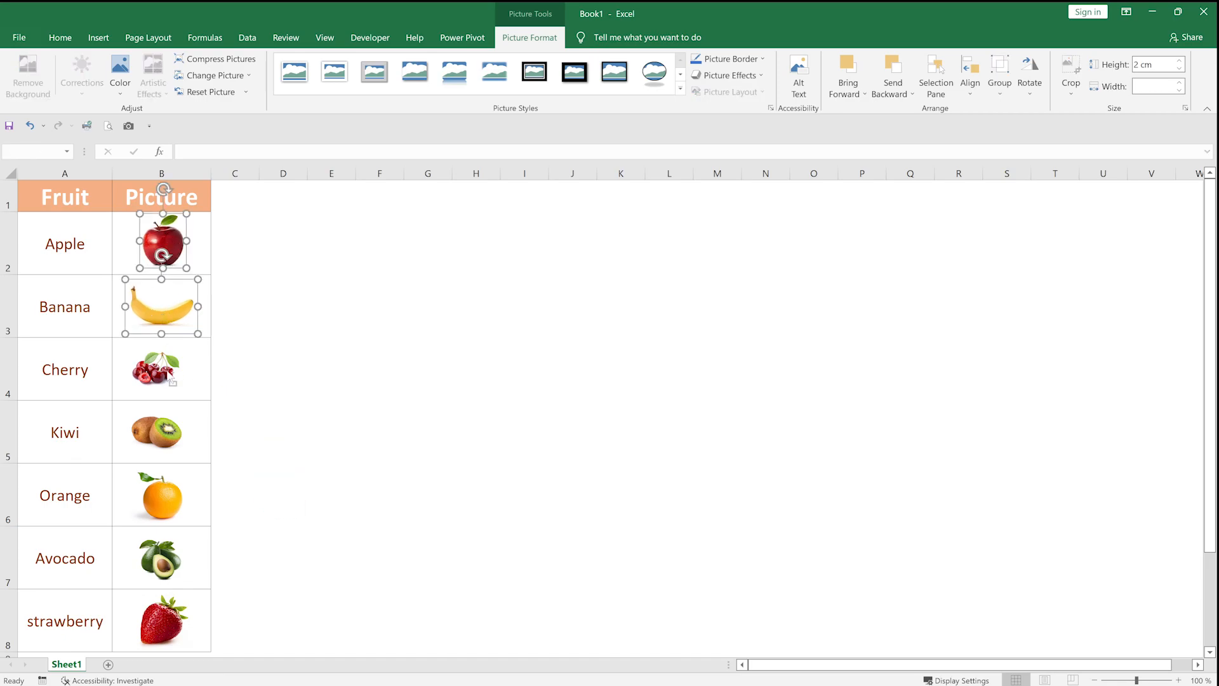
{"action": "left_click", "coordinate": [170, 378], "text": "ctrl"}
{"action": "left_click", "coordinate": [158, 449], "text": "ctrl"}
{"action": "left_click", "coordinate": [166, 495], "text": "ctrl"}
{"action": "left_click", "coordinate": [167, 561], "text": "ctrl"}
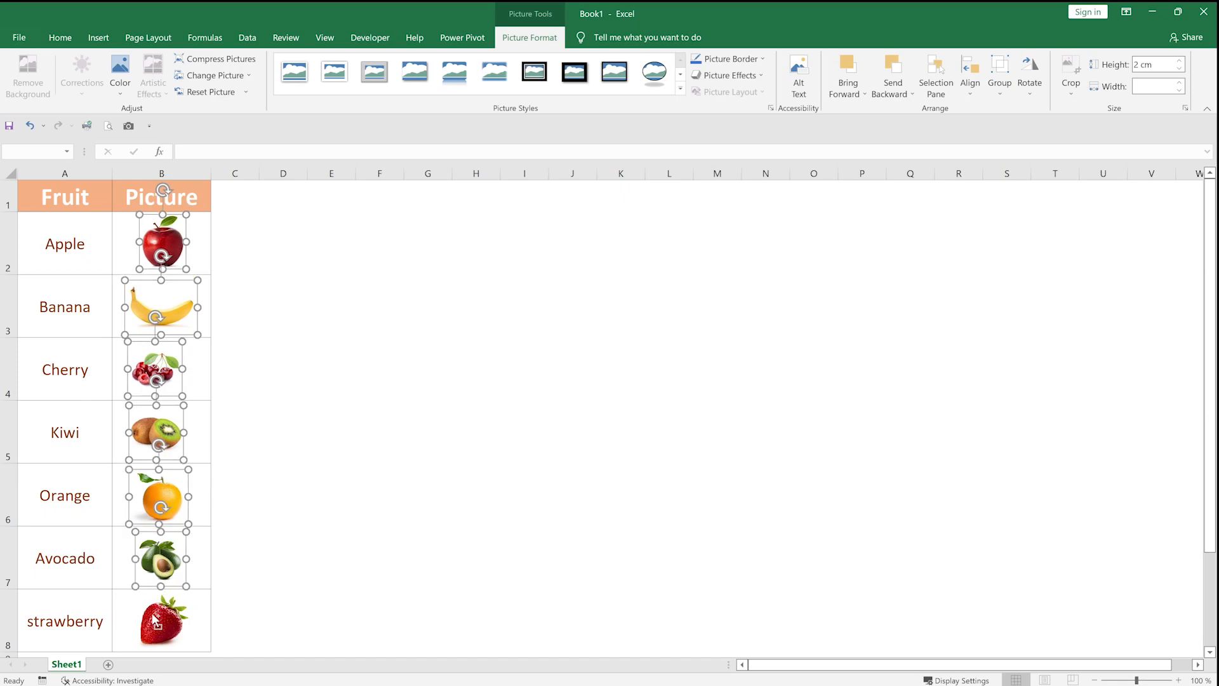
{"action": "left_click", "coordinate": [154, 626], "text": "ctrl"}
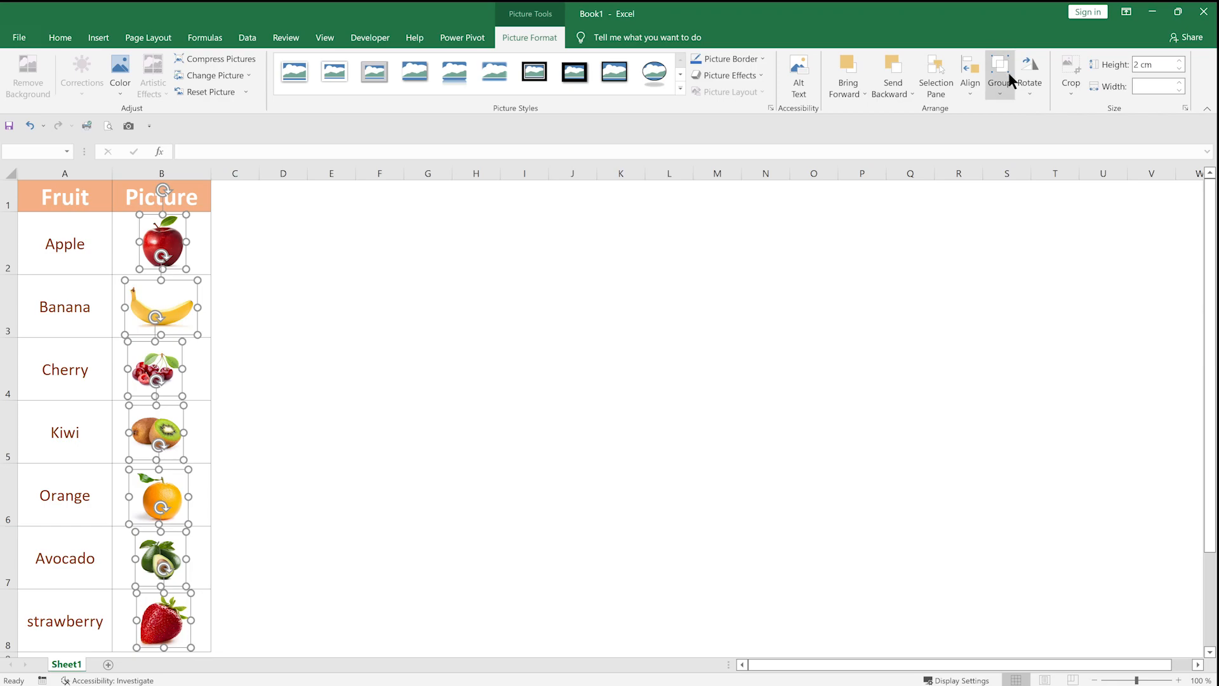
{"action": "left_click", "coordinate": [969, 78]}
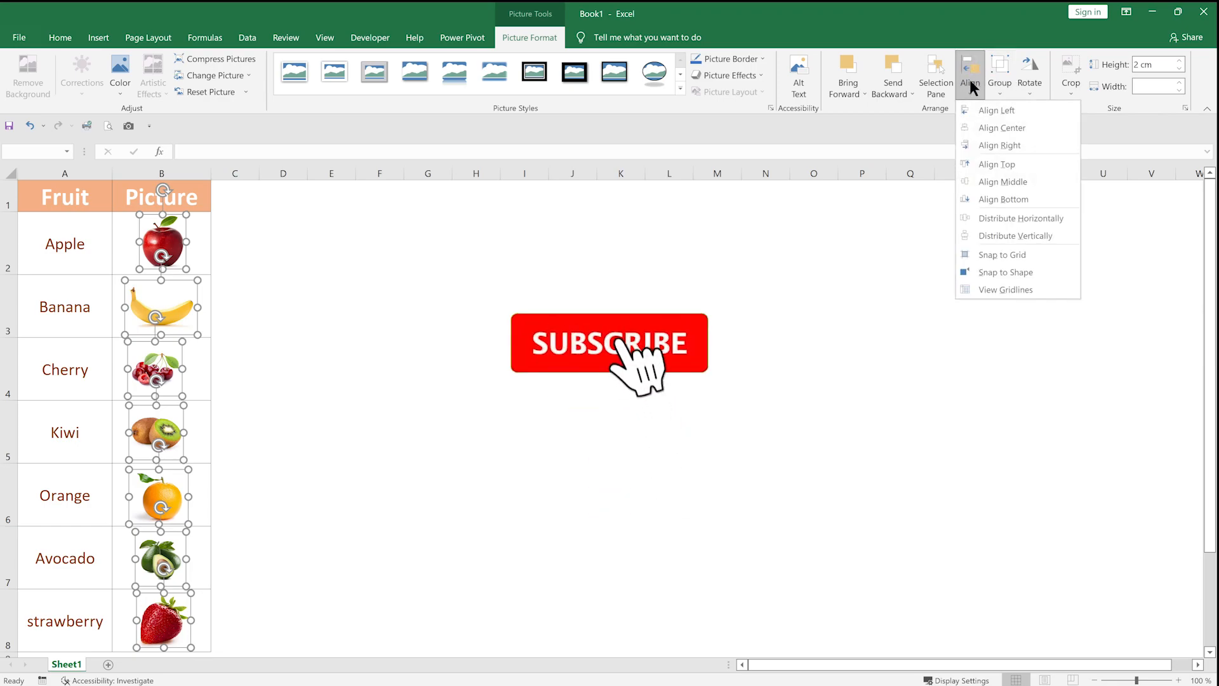
{"action": "left_click", "coordinate": [985, 132]}
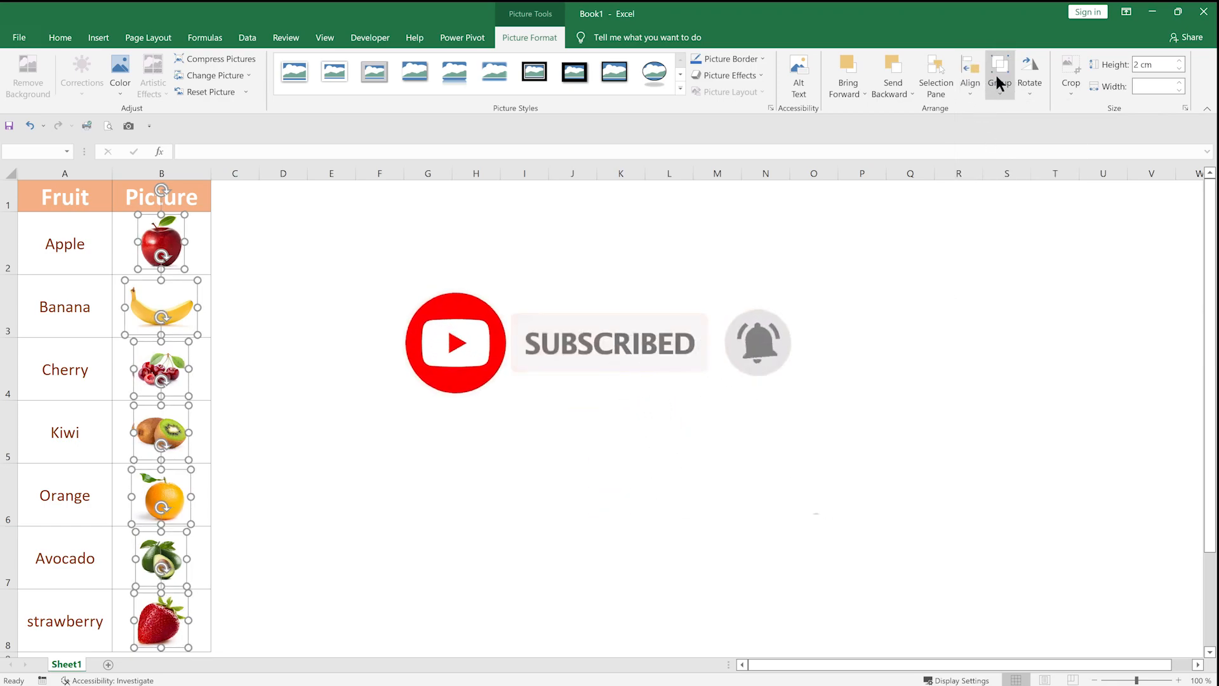
- Distribute the selected fruit pictures vertically and deselect them
{"action": "left_click", "coordinate": [977, 87]}
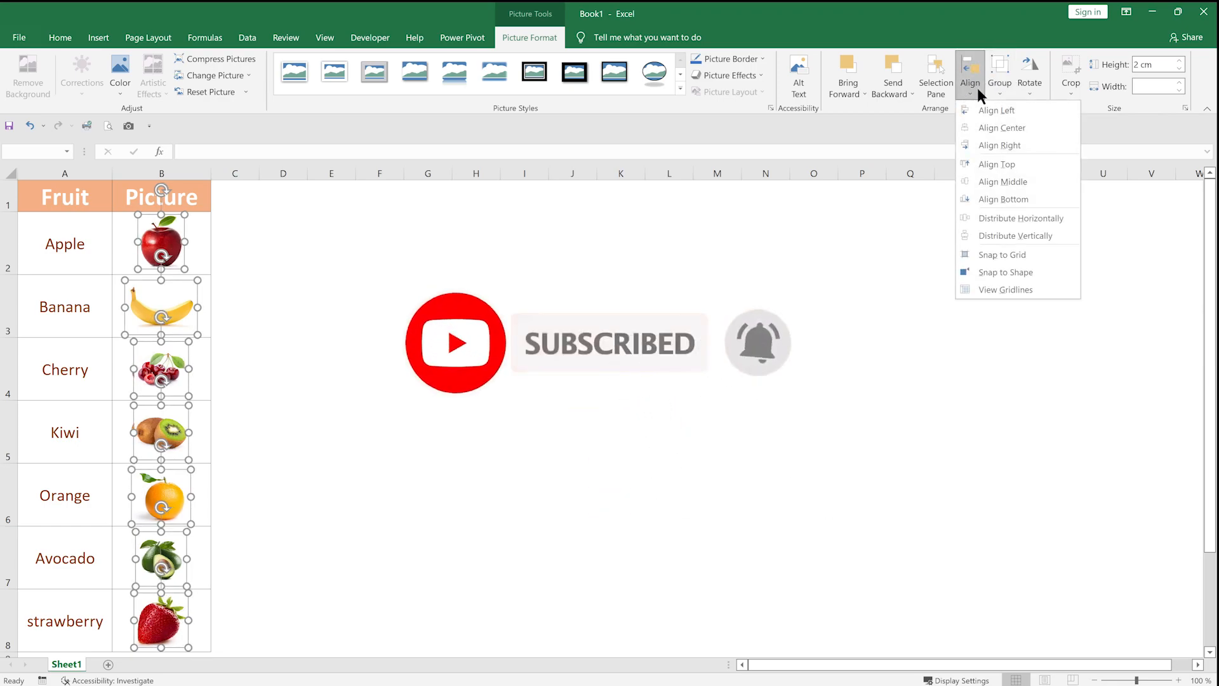
{"action": "left_click", "coordinate": [1018, 236]}
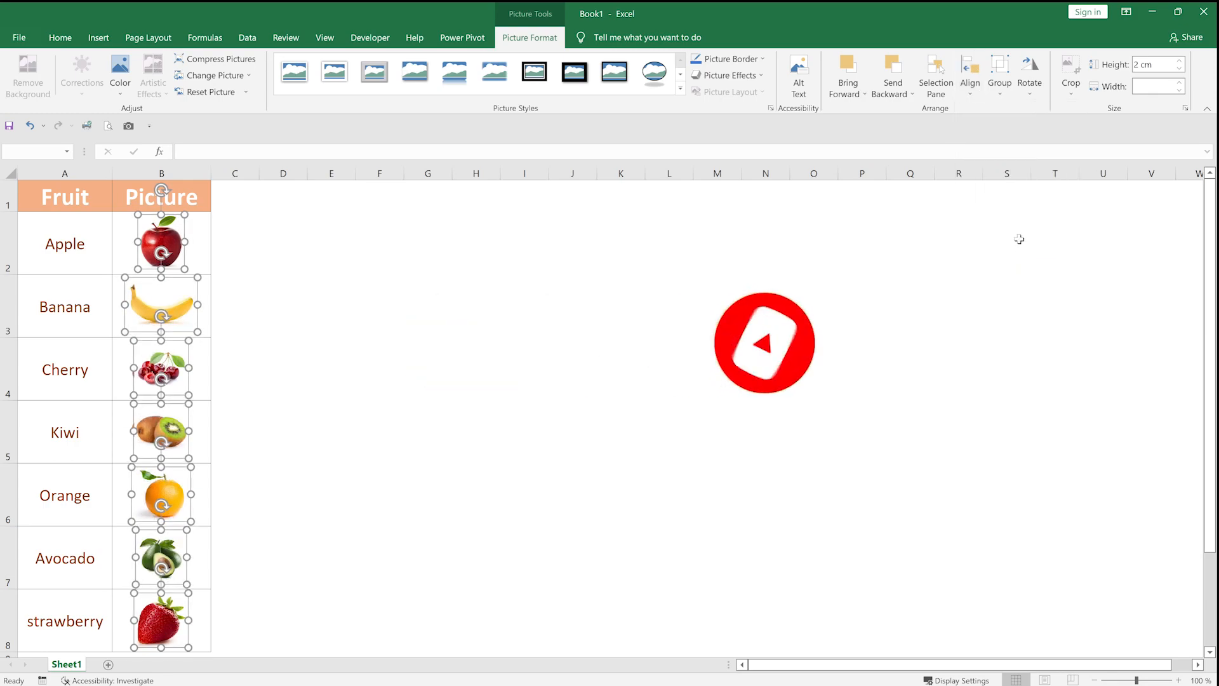
{"action": "left_click", "coordinate": [515, 384]}
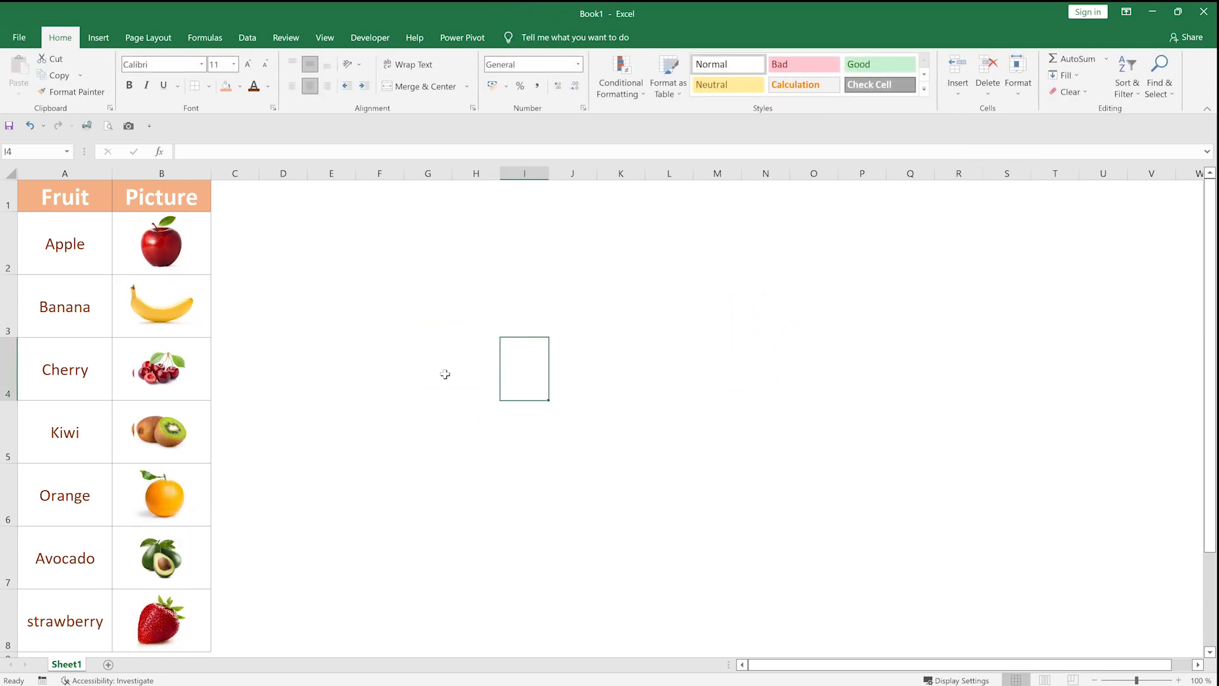
- Enter the formula =CELL("address";B2) in cell C2 to return the apple picture's cell address
{"action": "left_click", "coordinate": [236, 244]}
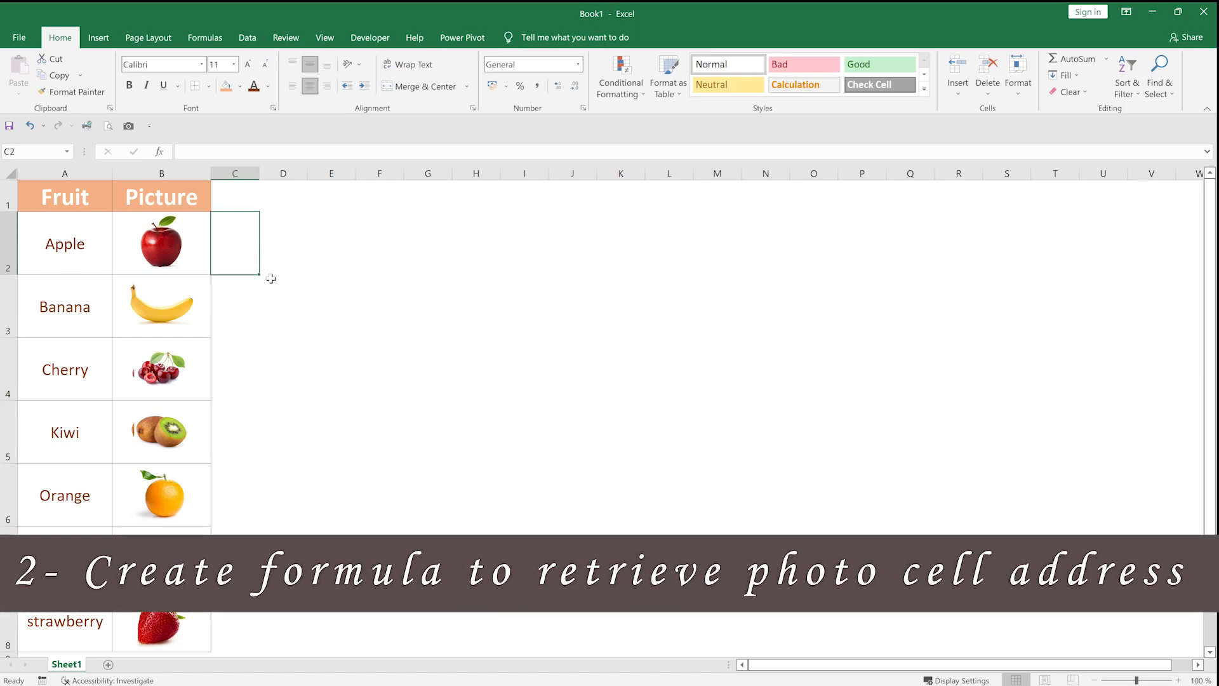
{"action": "type", "text": "=ce"}
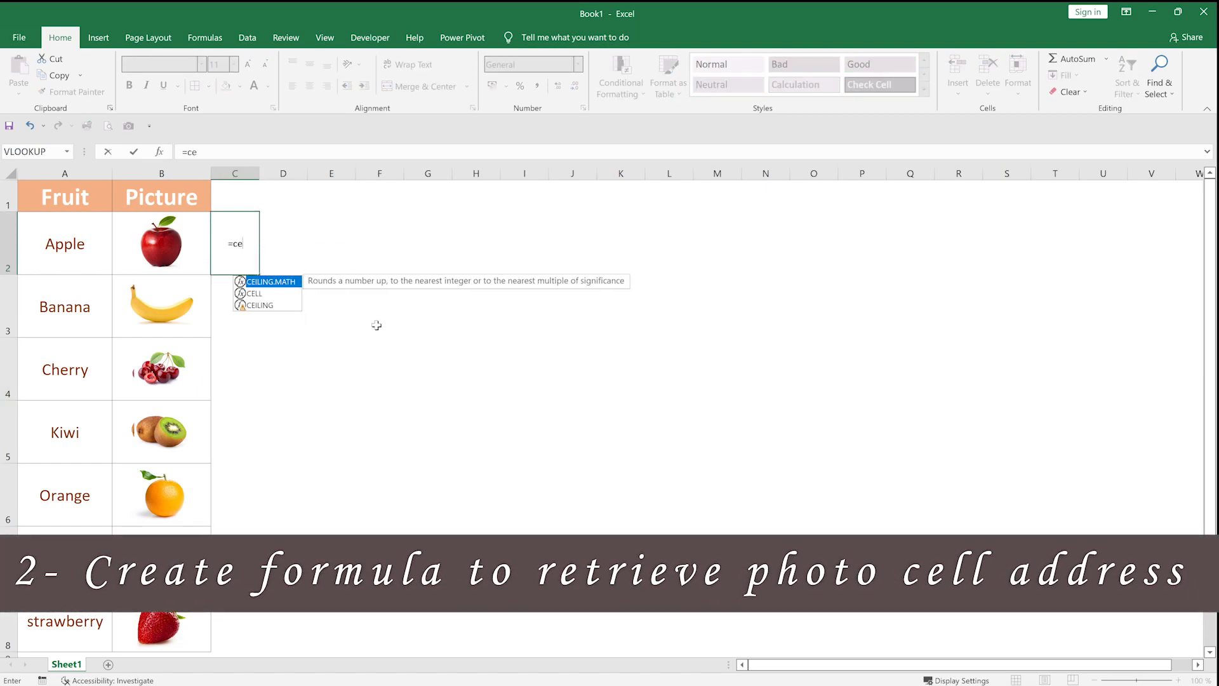
{"action": "left_click", "coordinate": [261, 295]}
{"action": "double_click", "coordinate": [260, 294]}
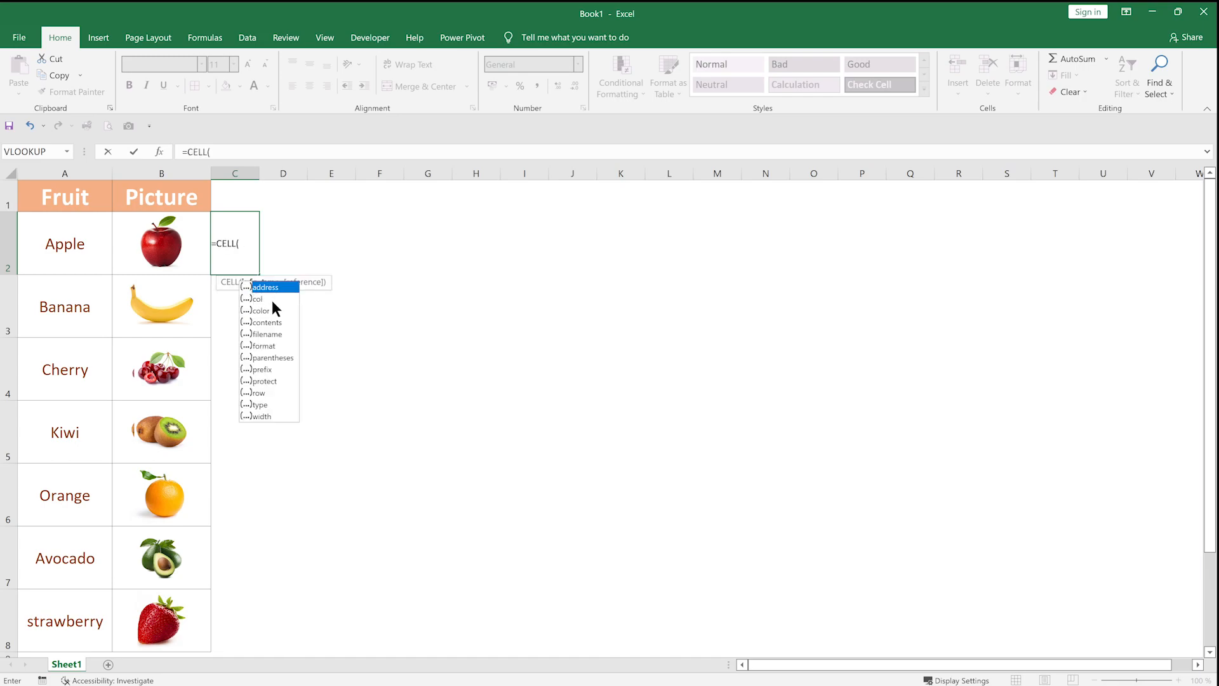
{"action": "double_click", "coordinate": [261, 289]}
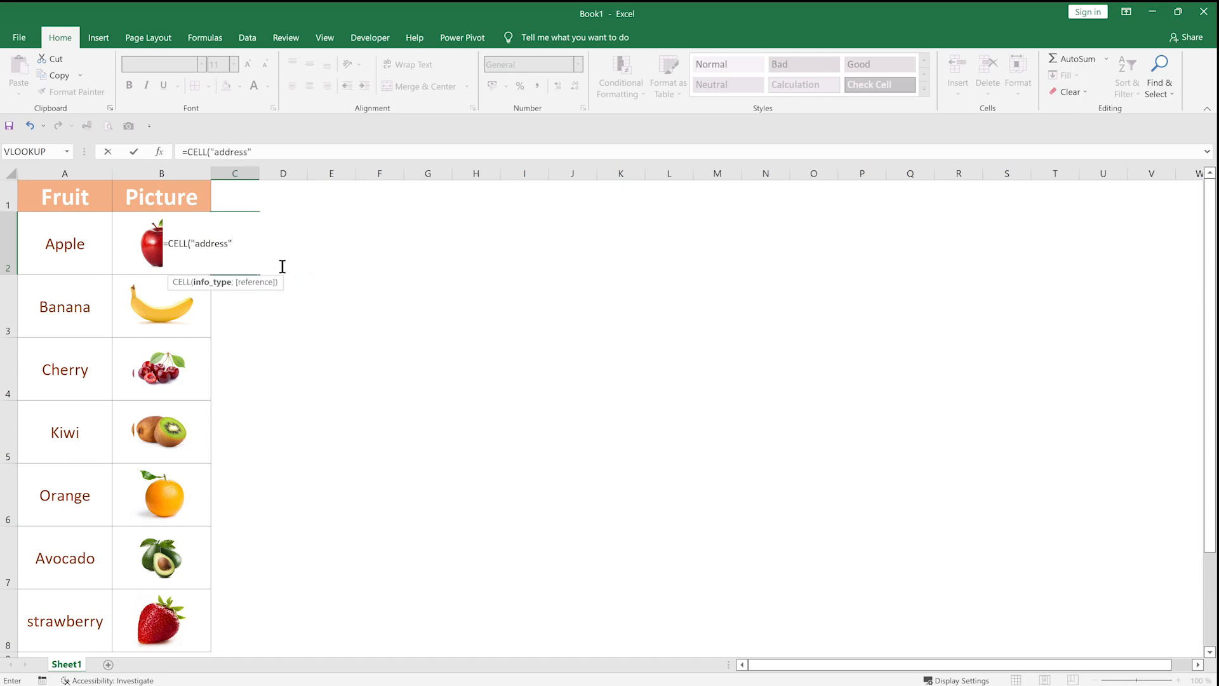
{"action": "type", "text": ";"}
{"action": "left_click", "coordinate": [125, 224]}
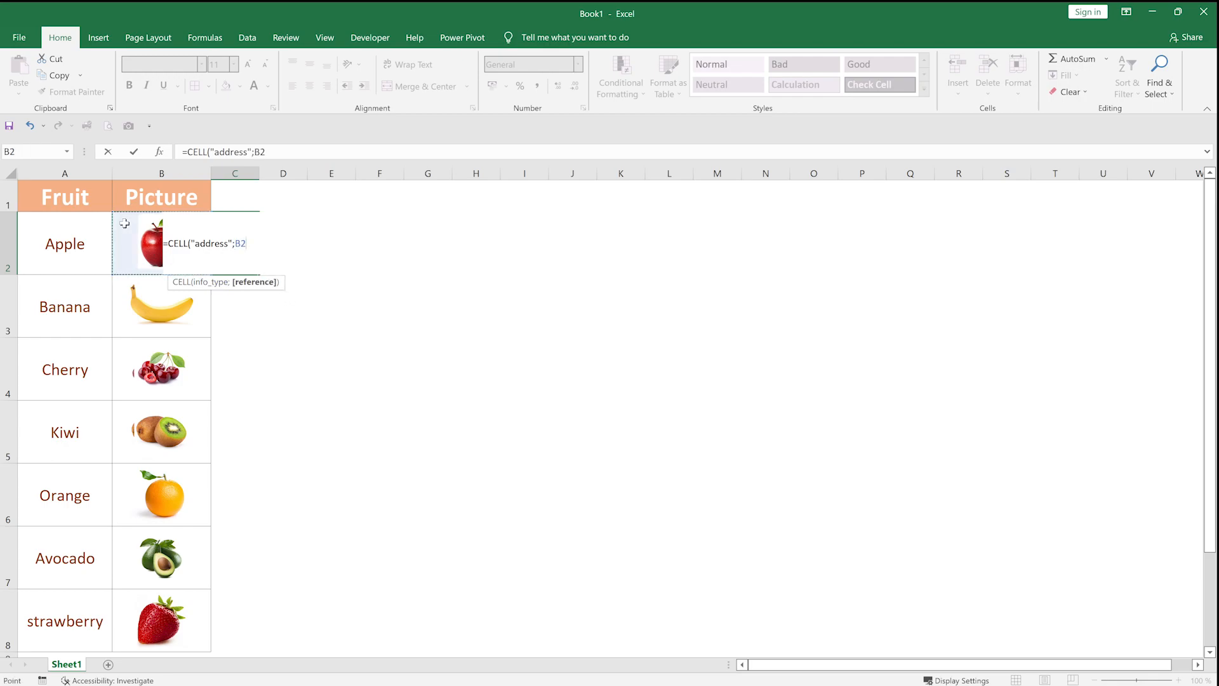
{"action": "type", "text": ")"}
{"action": "key", "text": "Return"}
- Fill the address formula from C2 down to C8 for all the fruit rows
{"action": "left_click", "coordinate": [238, 244]}
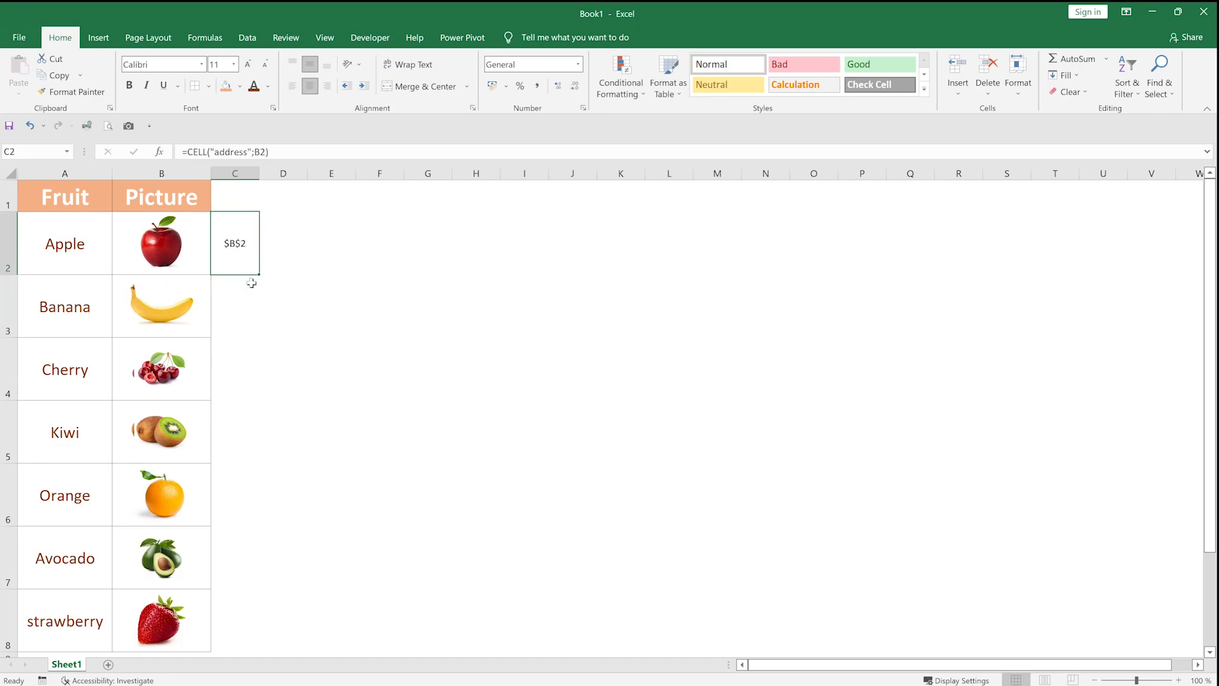
{"action": "left_click_drag", "start_coordinate": [260, 277], "coordinate": [228, 645]}
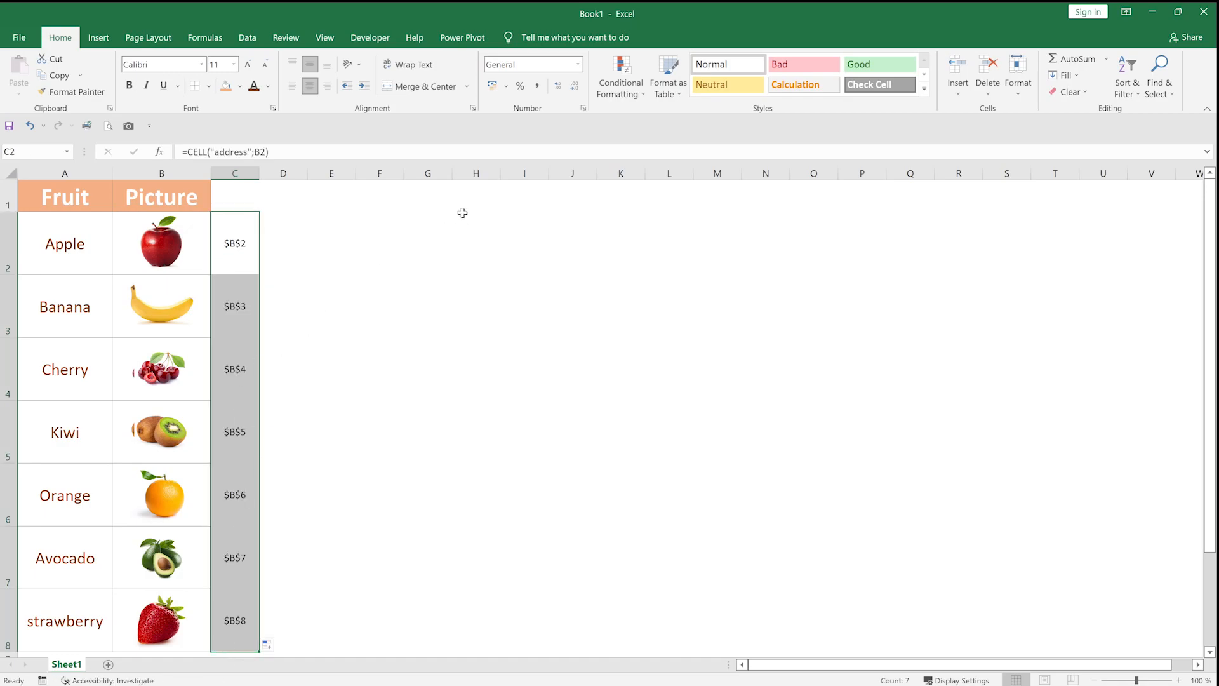
{"action": "left_click", "coordinate": [445, 199]}
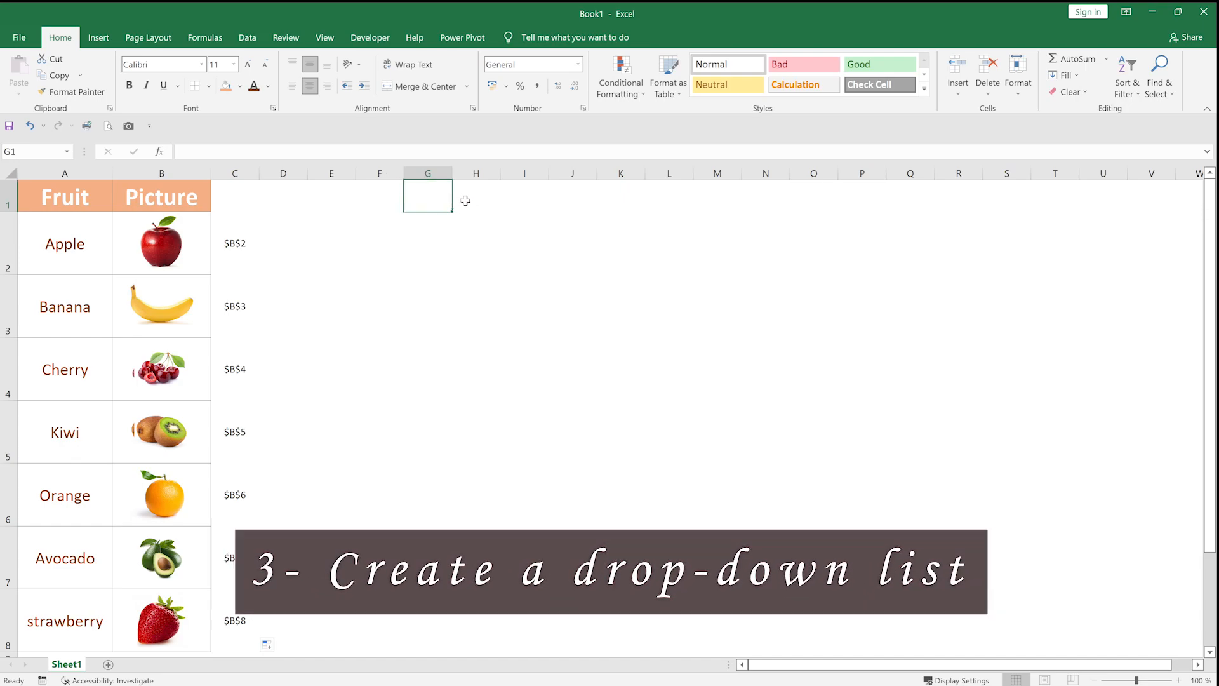
- Enter the label "Fruit :" in cell H1
{"action": "left_click", "coordinate": [474, 199]}
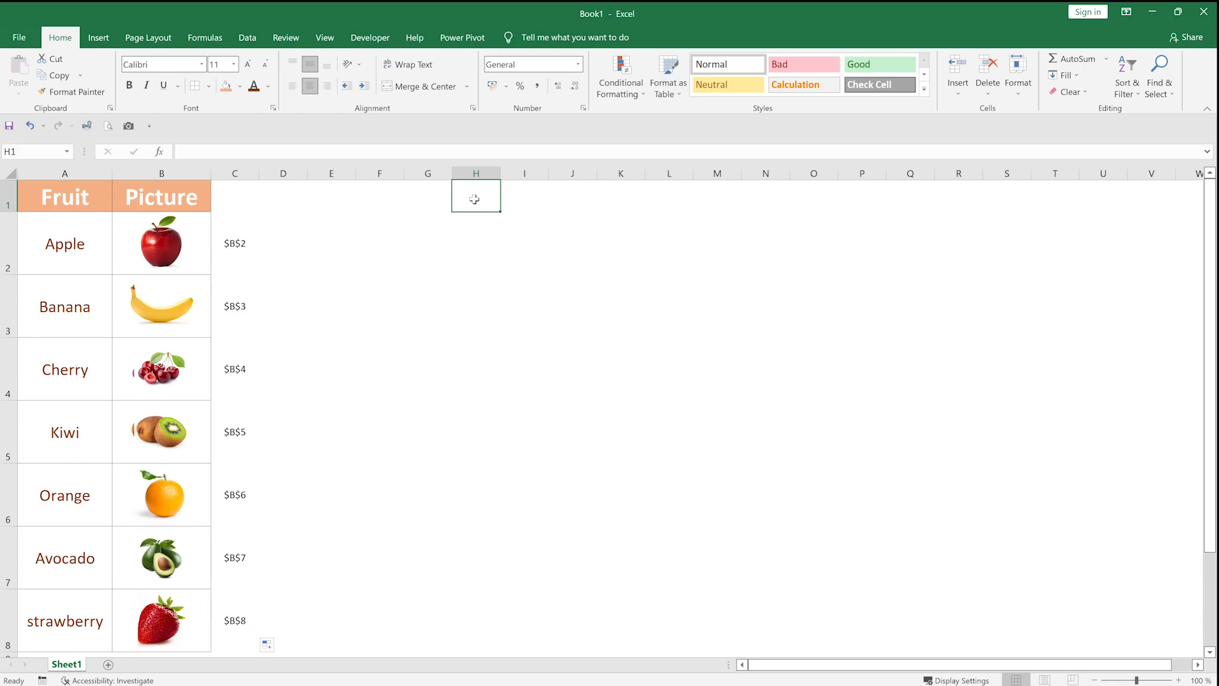
{"action": "type", "text": "Fruit"}
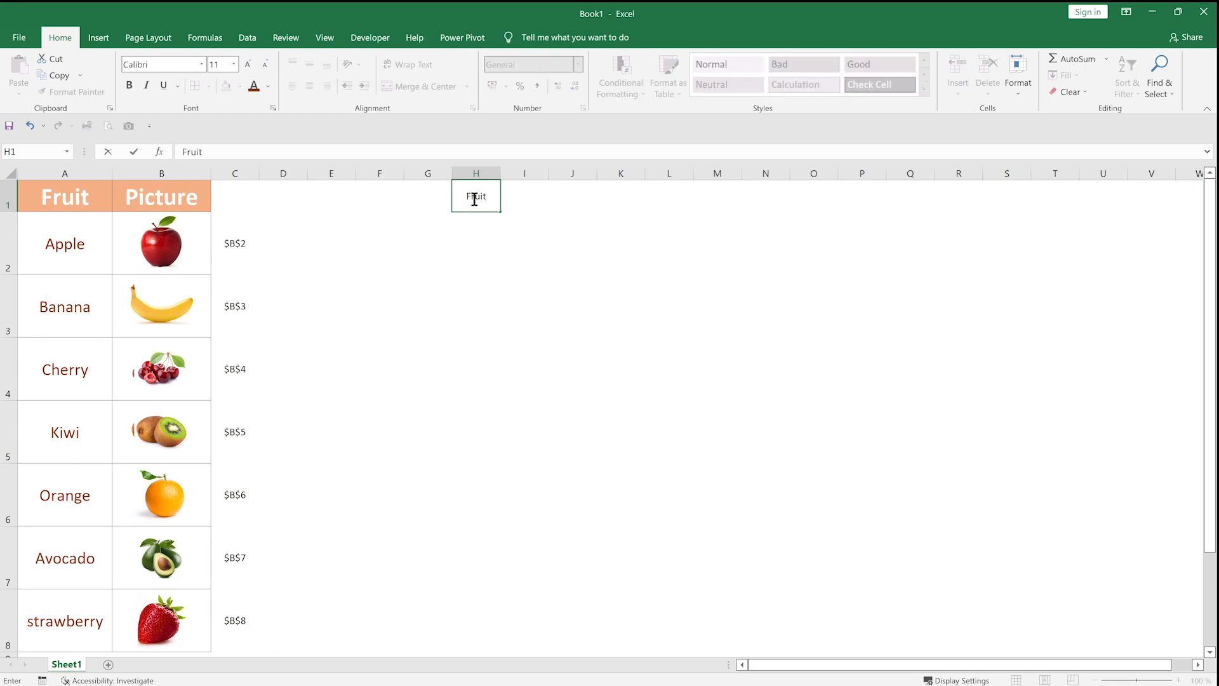
{"action": "type", "text": " :"}
{"action": "key", "text": "Tab"}
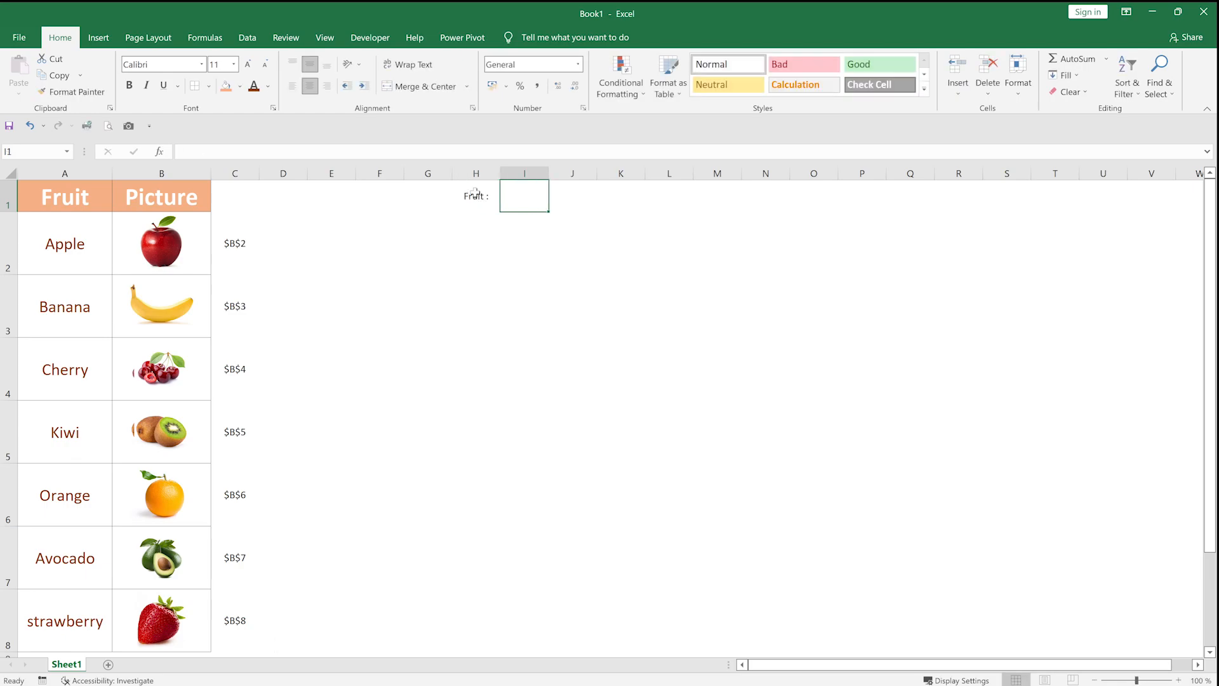
- Copy the formatting of the Fruit header in A1 onto the label in H1
{"action": "left_click", "coordinate": [66, 189]}
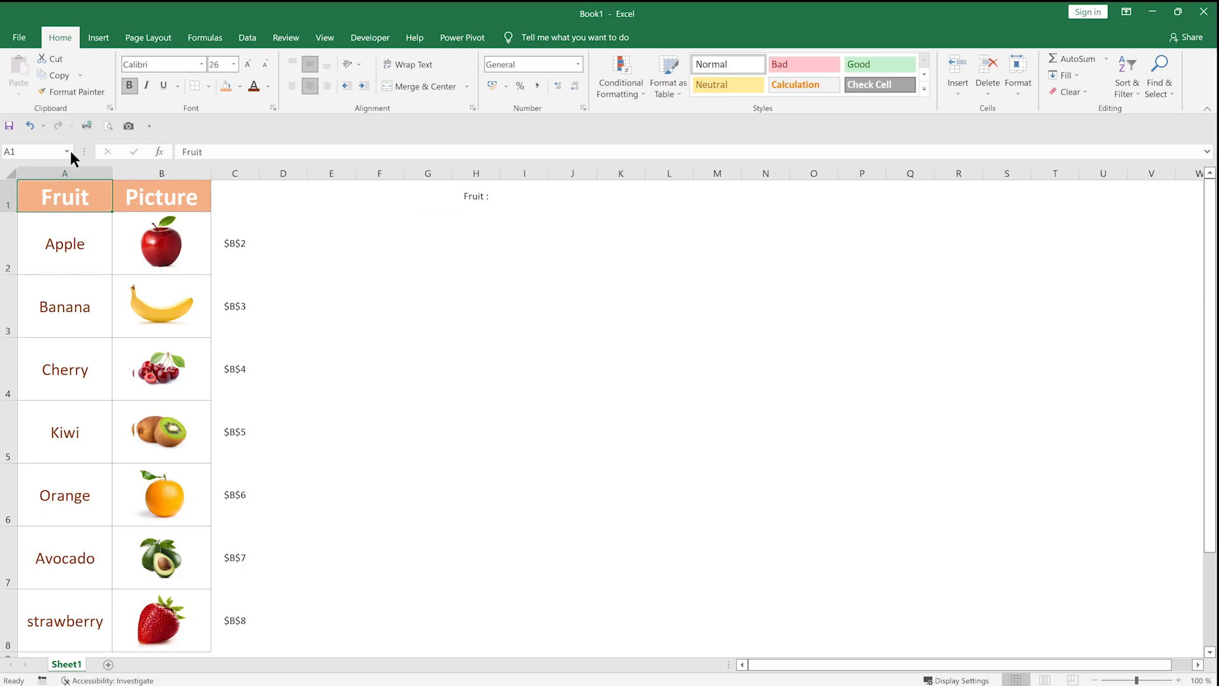
{"action": "left_click", "coordinate": [51, 90]}
{"action": "left_click", "coordinate": [473, 192]}
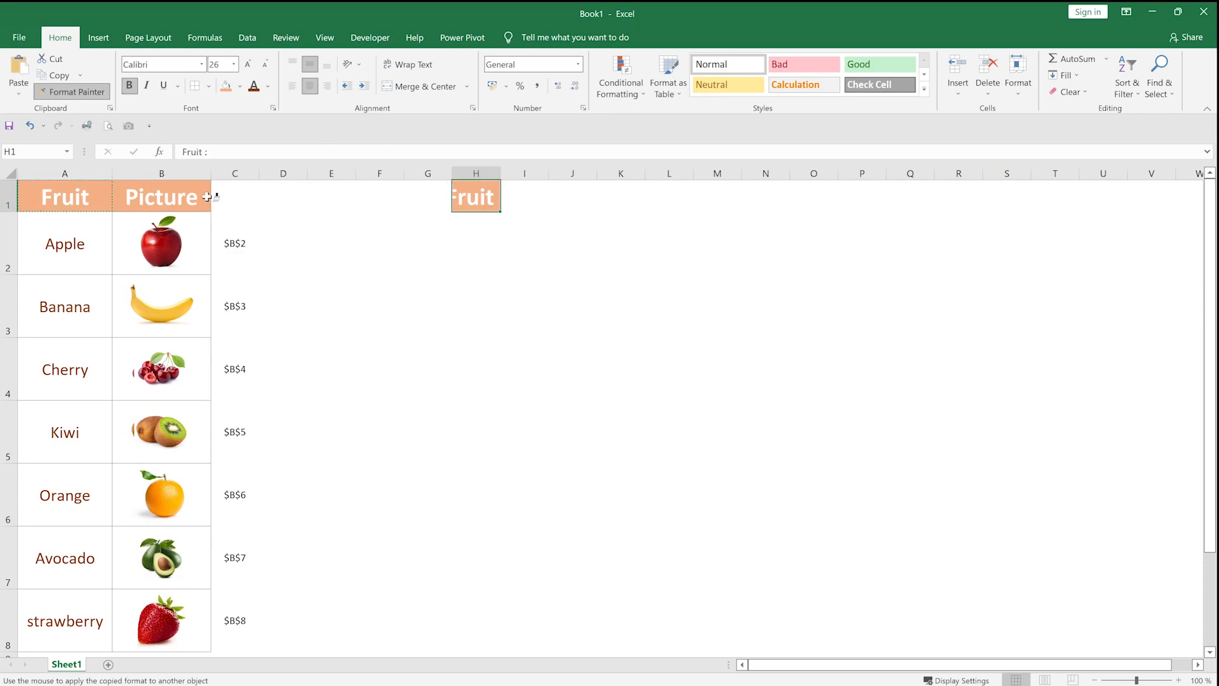
- Copy the formatting of the Apple cell in A2 onto I1, and widen columns H and I
{"action": "left_click", "coordinate": [60, 252]}
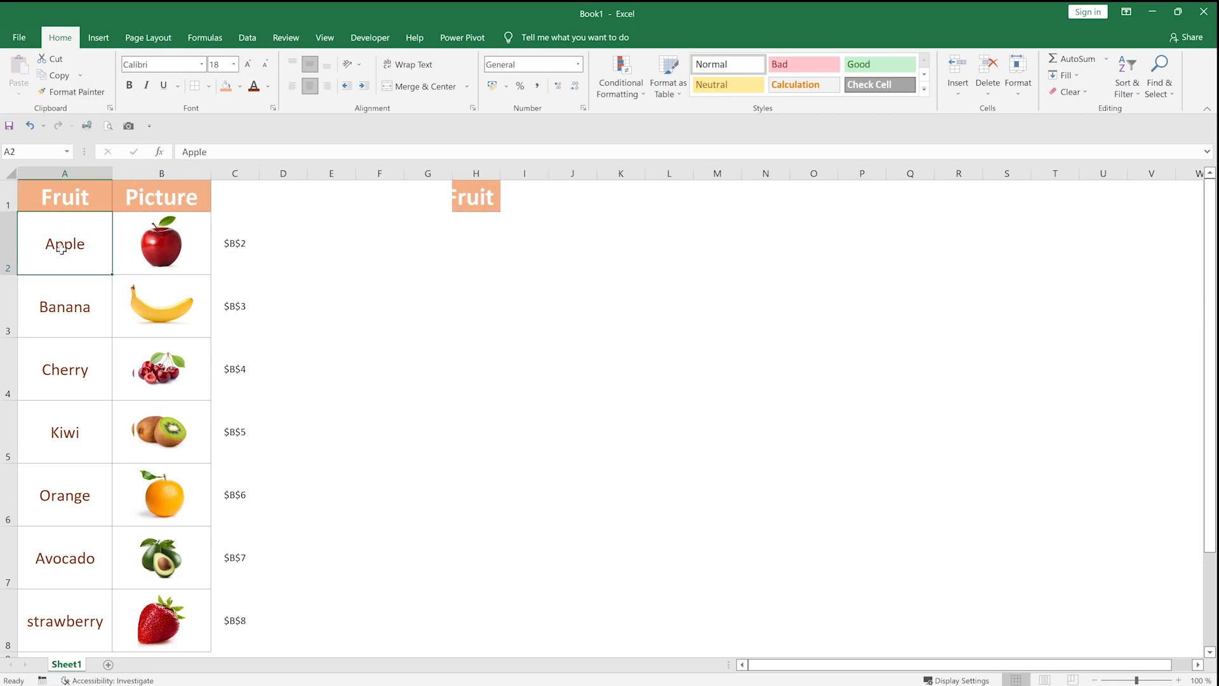
{"action": "left_click", "coordinate": [71, 91]}
{"action": "left_click", "coordinate": [527, 195]}
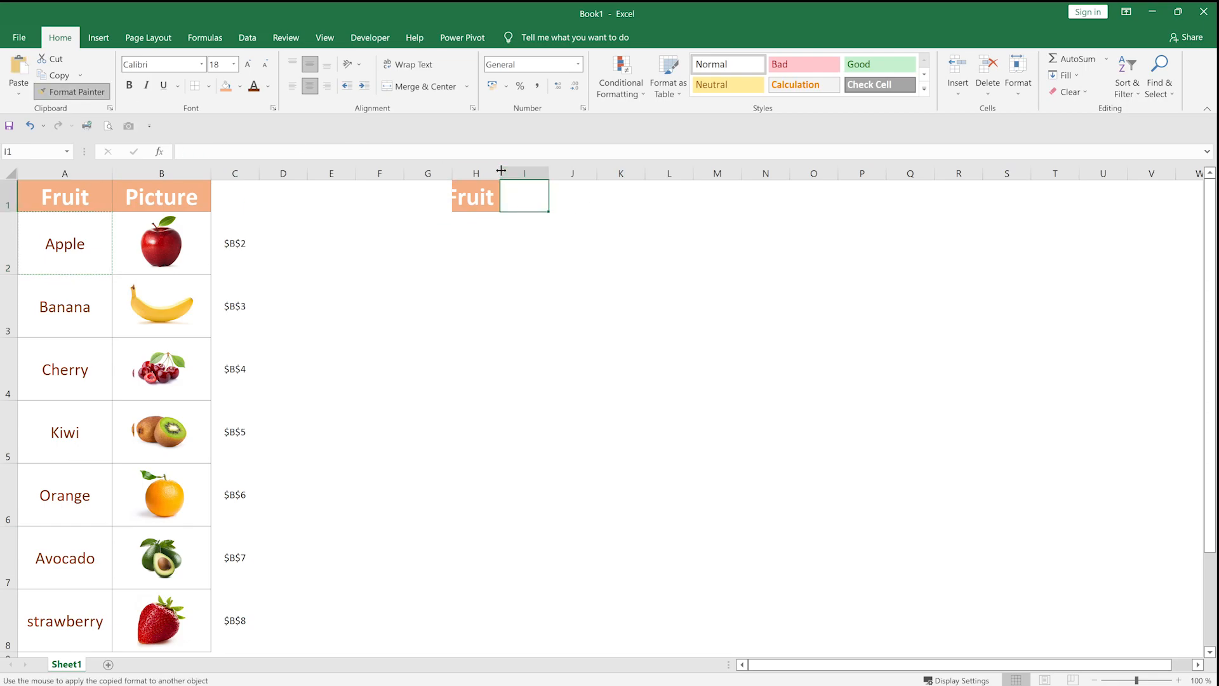
{"action": "left_click_drag", "start_coordinate": [501, 172], "coordinate": [572, 172]}
{"action": "left_click_drag", "start_coordinate": [617, 172], "coordinate": [840, 183]}
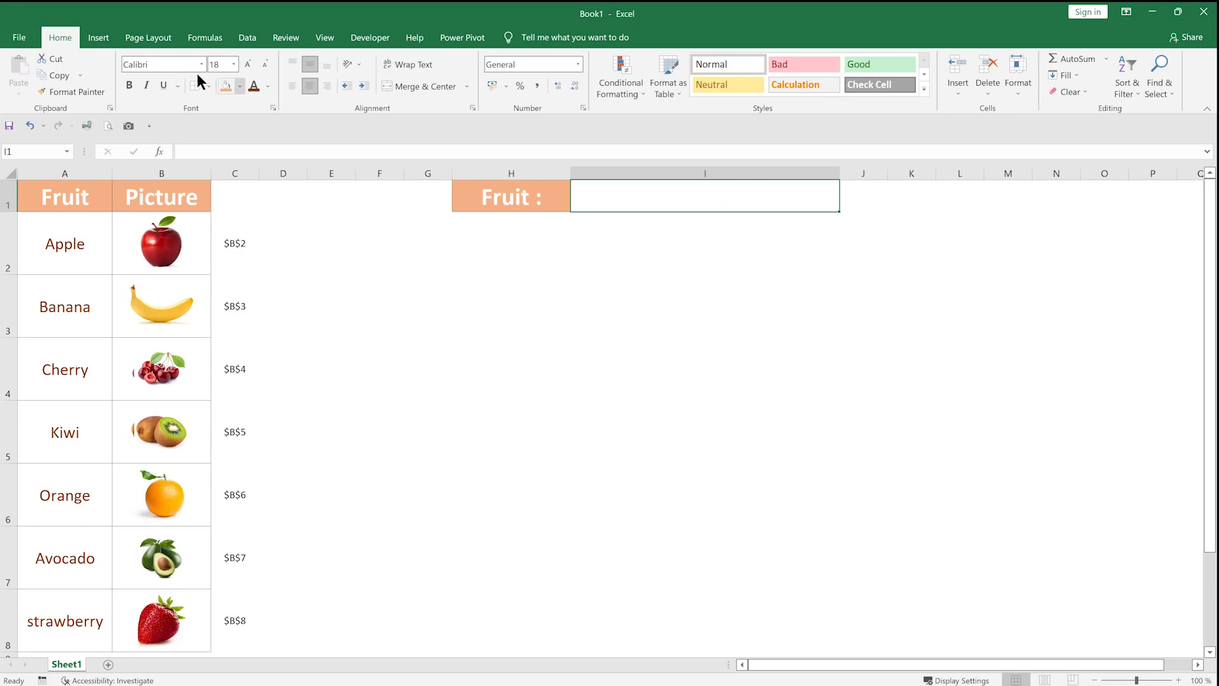
- Add a data validation rule to I1 that allows a list with the source =$A$2:$A$8
{"action": "left_click", "coordinate": [245, 39]}
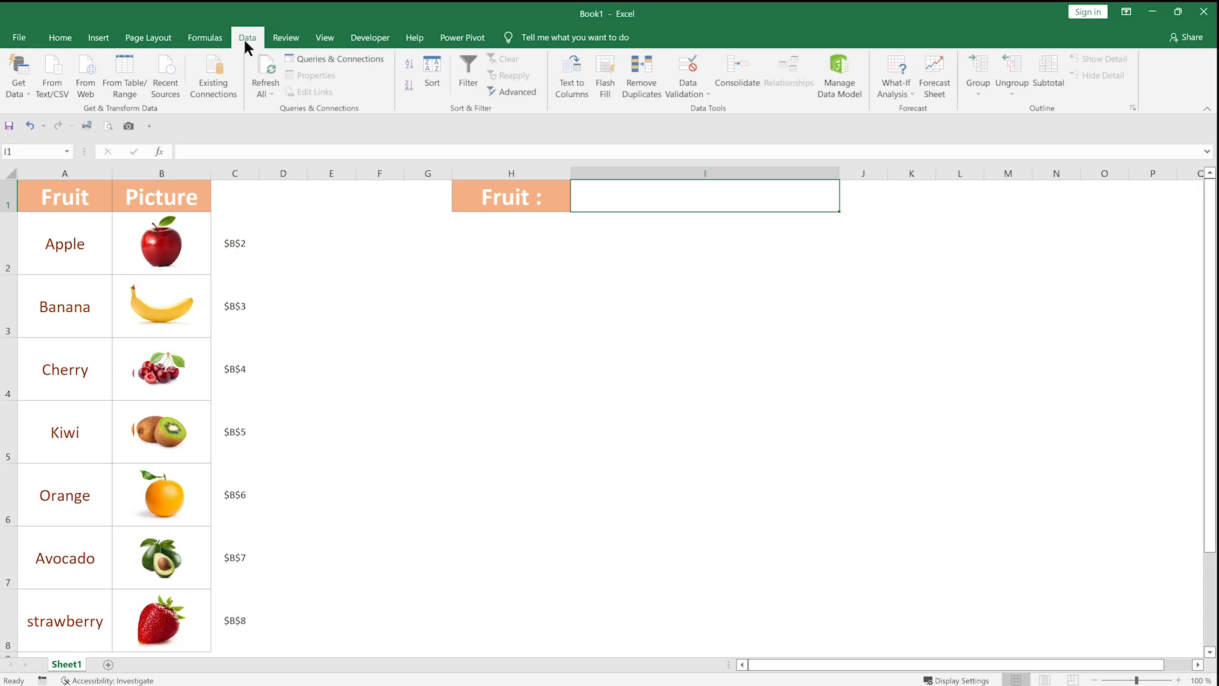
{"action": "left_click", "coordinate": [692, 86]}
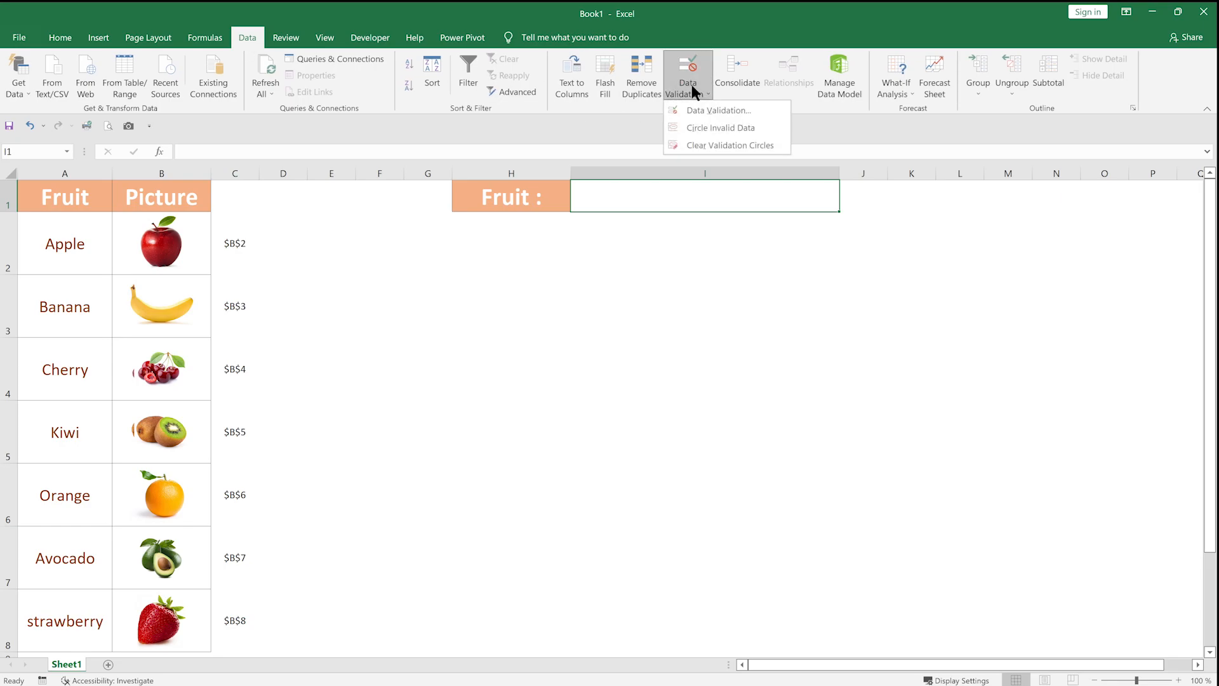
{"action": "left_click", "coordinate": [707, 109]}
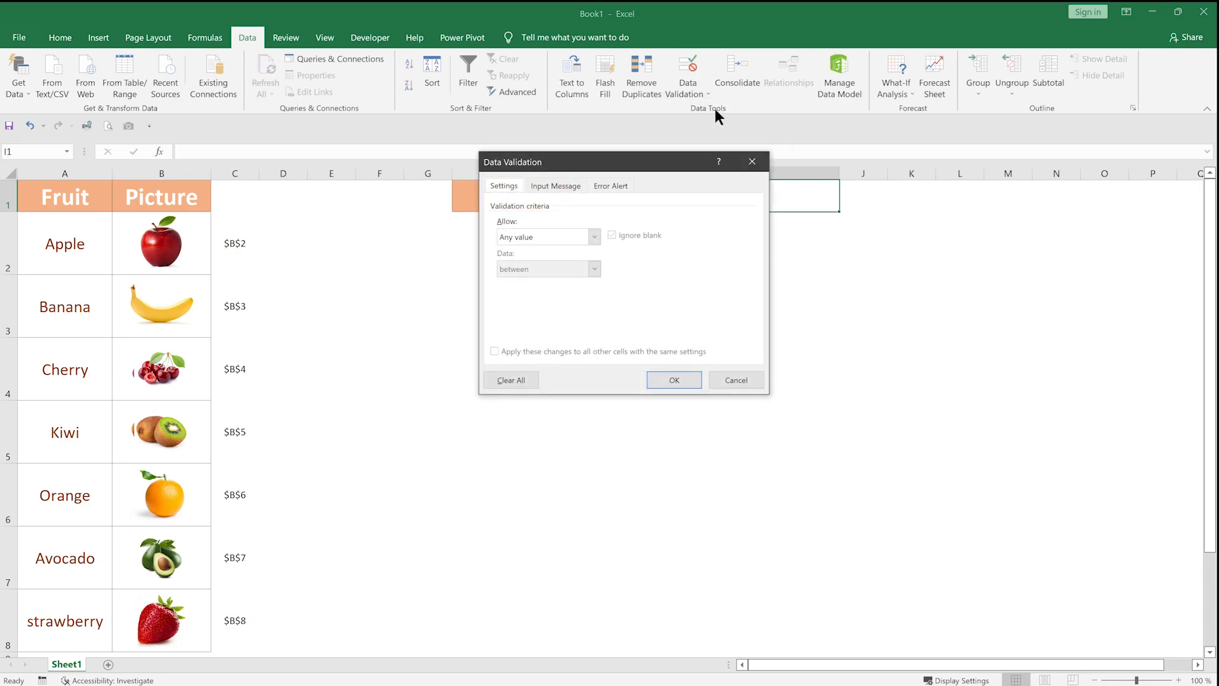
{"action": "left_click", "coordinate": [583, 240]}
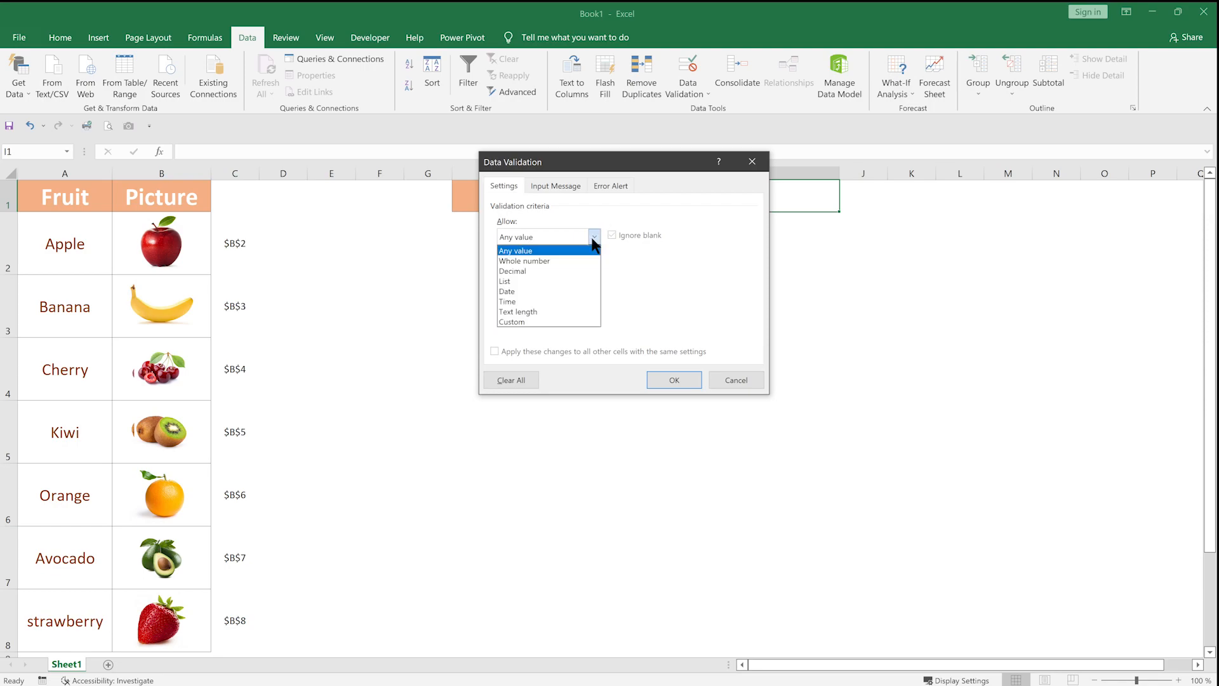
{"action": "left_click", "coordinate": [522, 282]}
{"action": "left_click", "coordinate": [676, 299]}
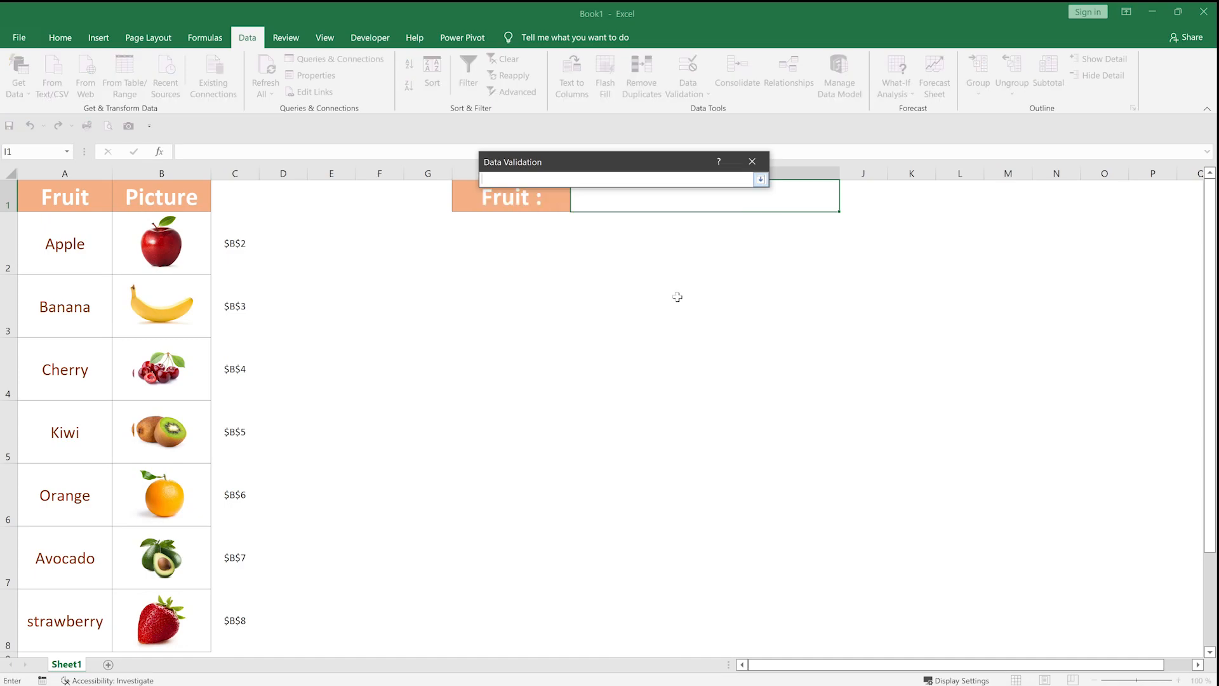
{"action": "left_click", "coordinate": [70, 272]}
{"action": "left_click_drag", "start_coordinate": [71, 280], "coordinate": [37, 615]}
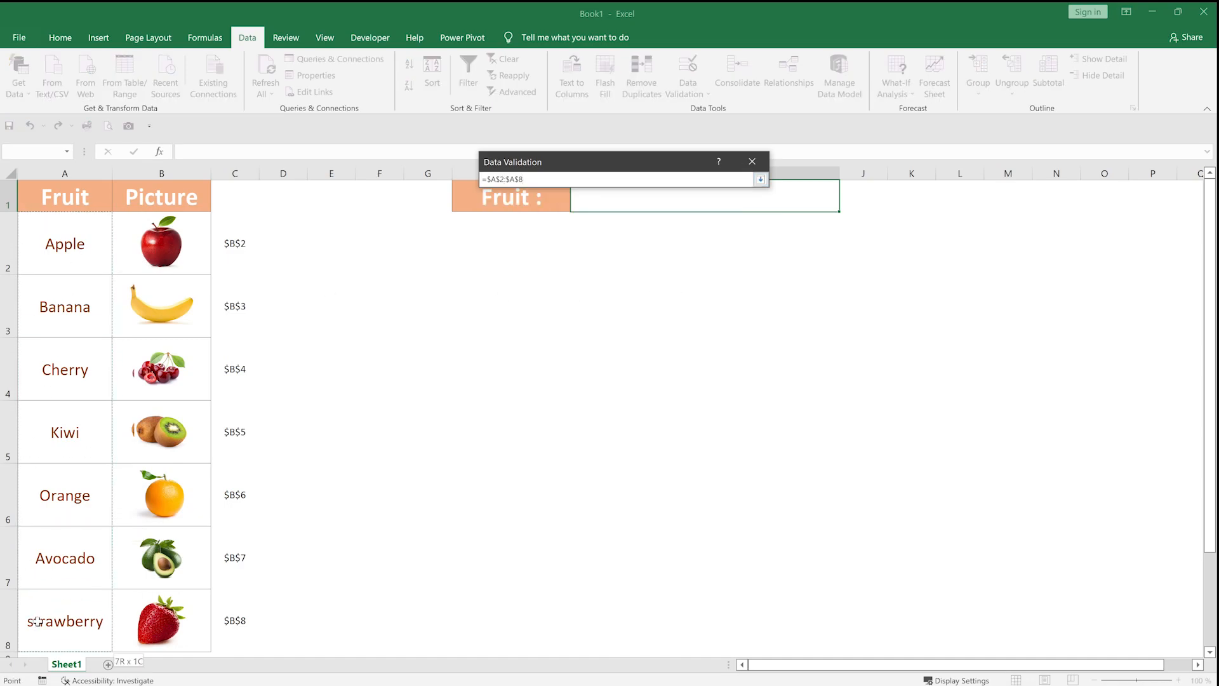
{"action": "left_click", "coordinate": [759, 178]}
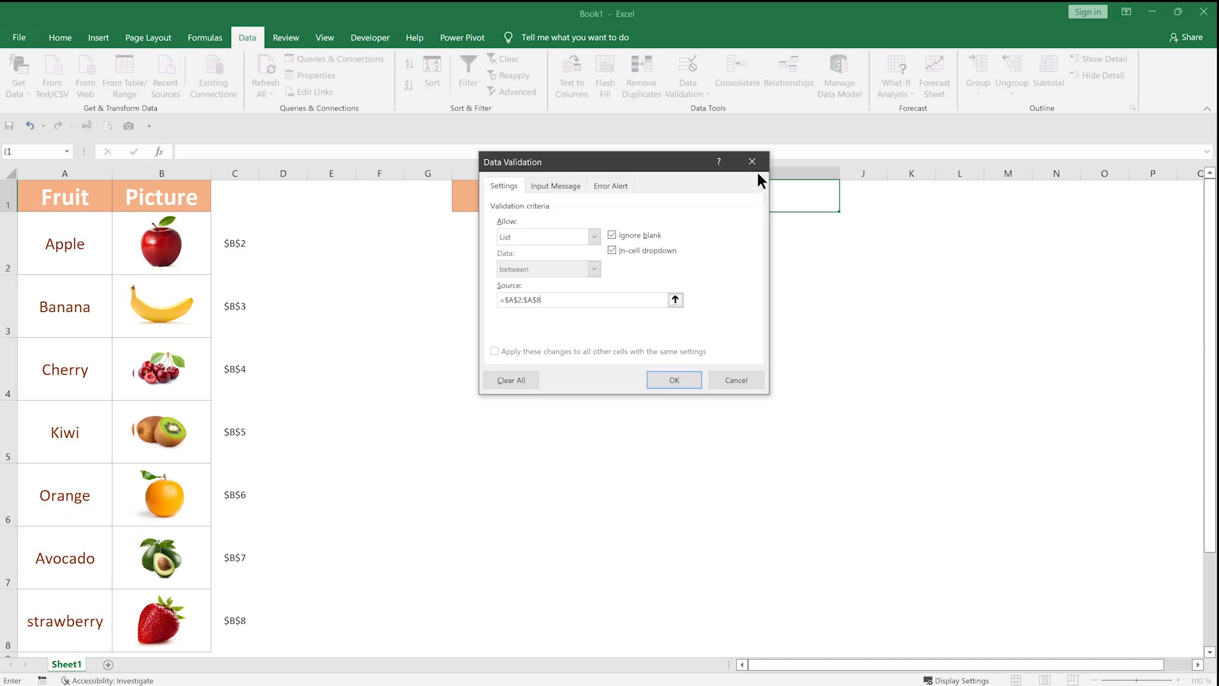
{"action": "left_click", "coordinate": [673, 380]}
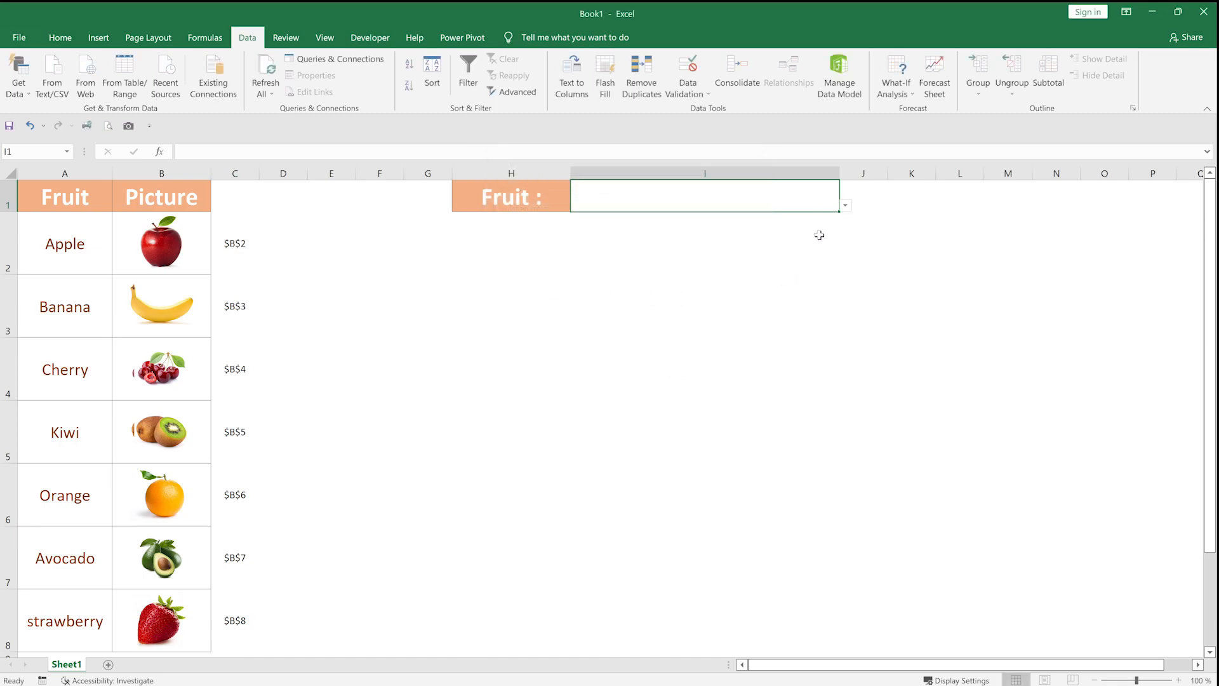
- Try several fruits from the drop-down list in I1, finishing with Kiwi, and deselect the cell
{"action": "left_click", "coordinate": [846, 206]}
{"action": "left_click", "coordinate": [730, 258]}
{"action": "left_click", "coordinate": [844, 205]}
{"action": "left_click", "coordinate": [800, 227]}
{"action": "left_click", "coordinate": [845, 205]}
{"action": "left_click", "coordinate": [768, 250]}
{"action": "left_click", "coordinate": [781, 245]}
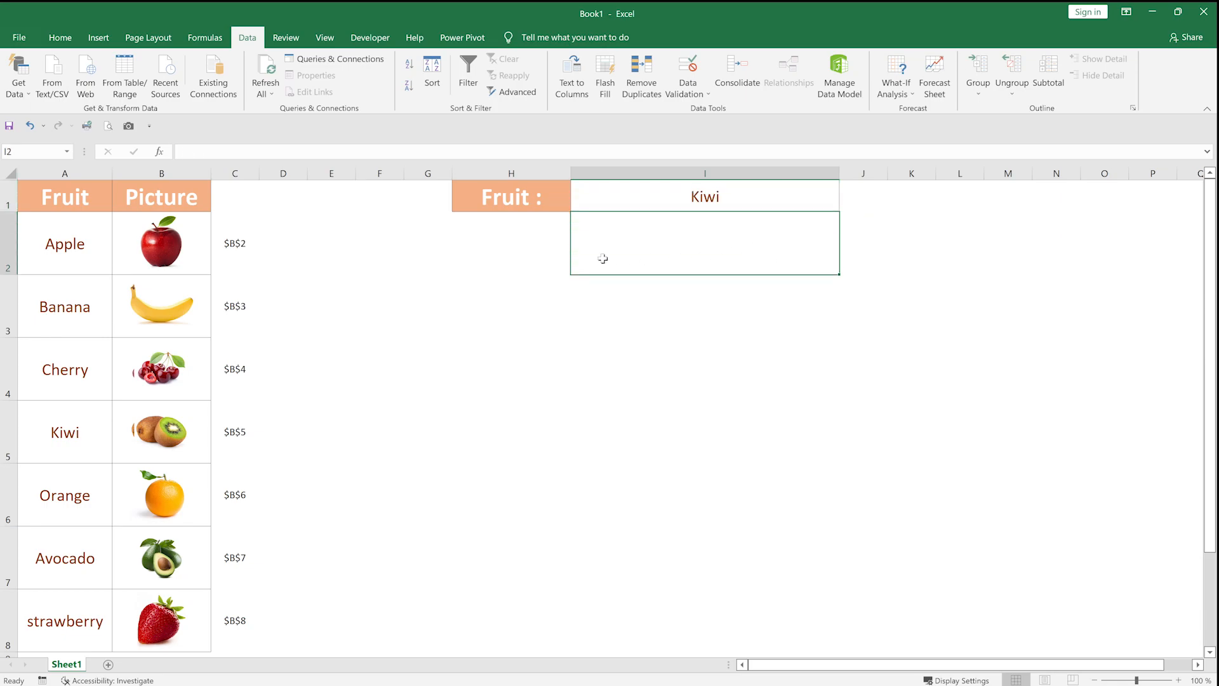
{"action": "left_click", "coordinate": [531, 257]}
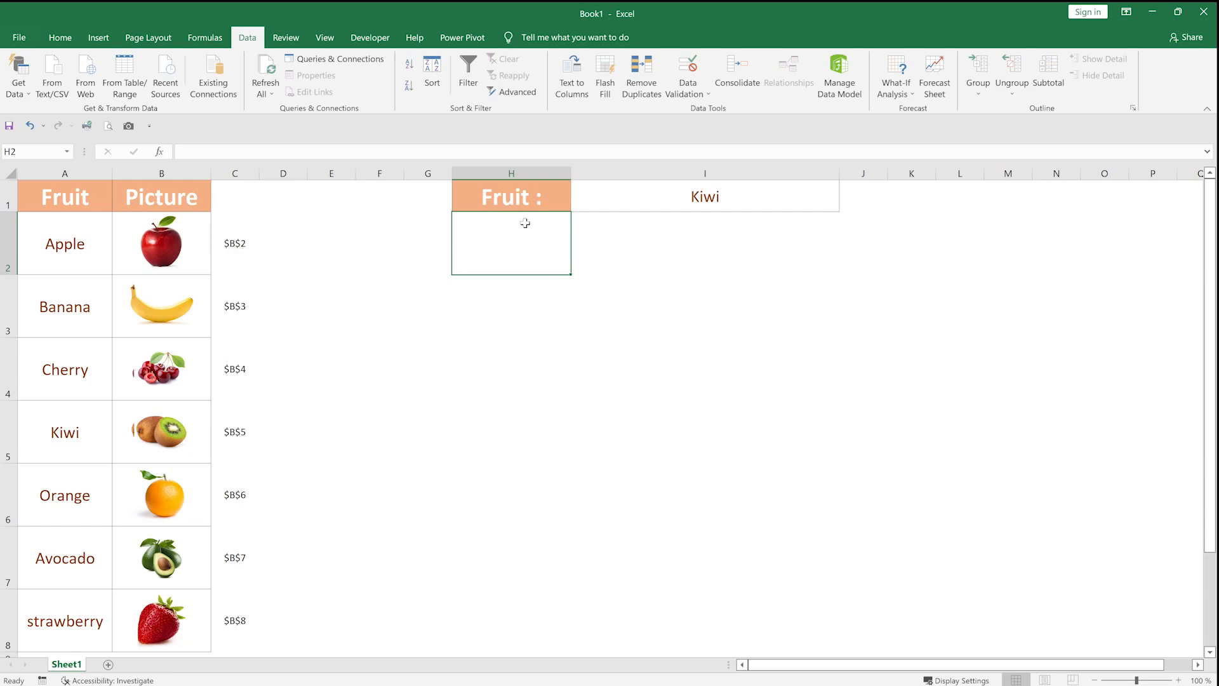
{"action": "left_click", "coordinate": [428, 197]}
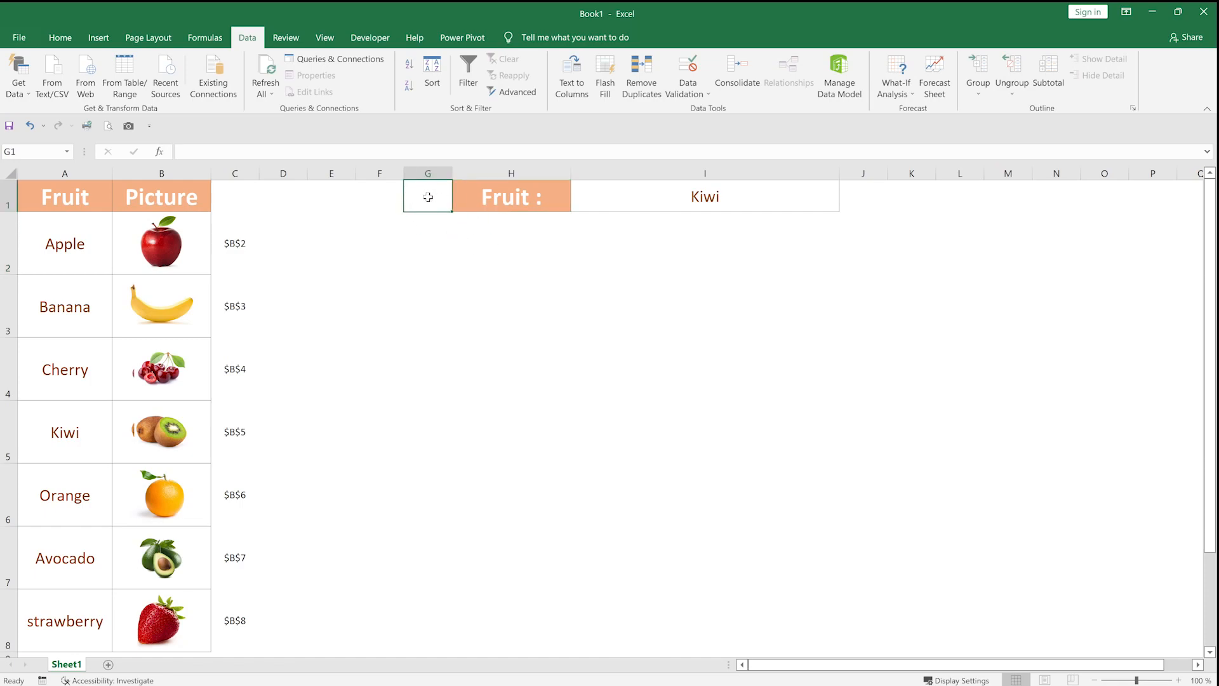
- Start defining a new name called Photos with workbook scope
{"action": "left_click", "coordinate": [198, 38]}
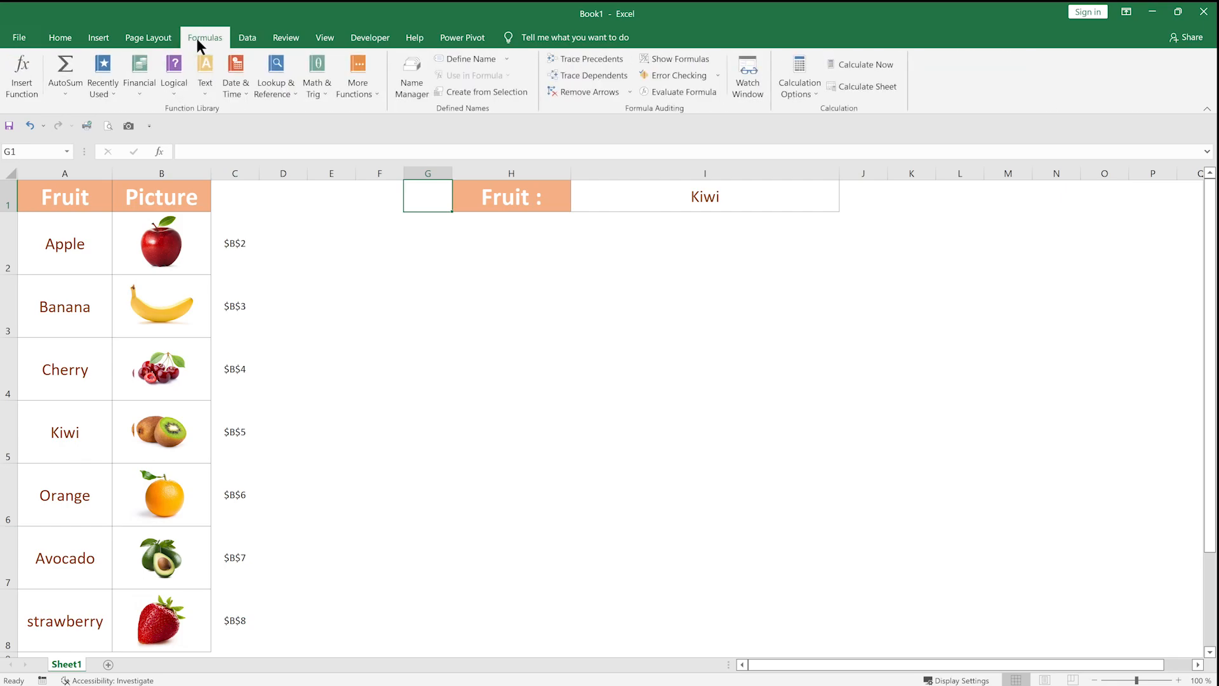
{"action": "left_click", "coordinate": [466, 59]}
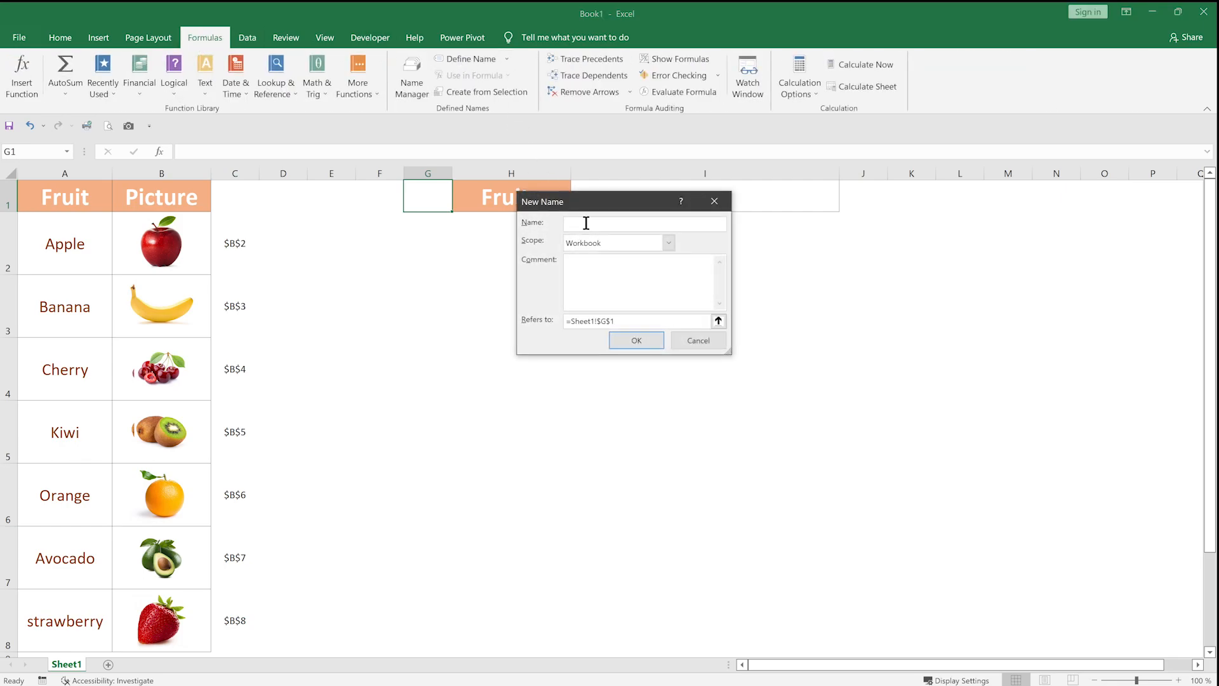
{"action": "type", "text": "Photos"}
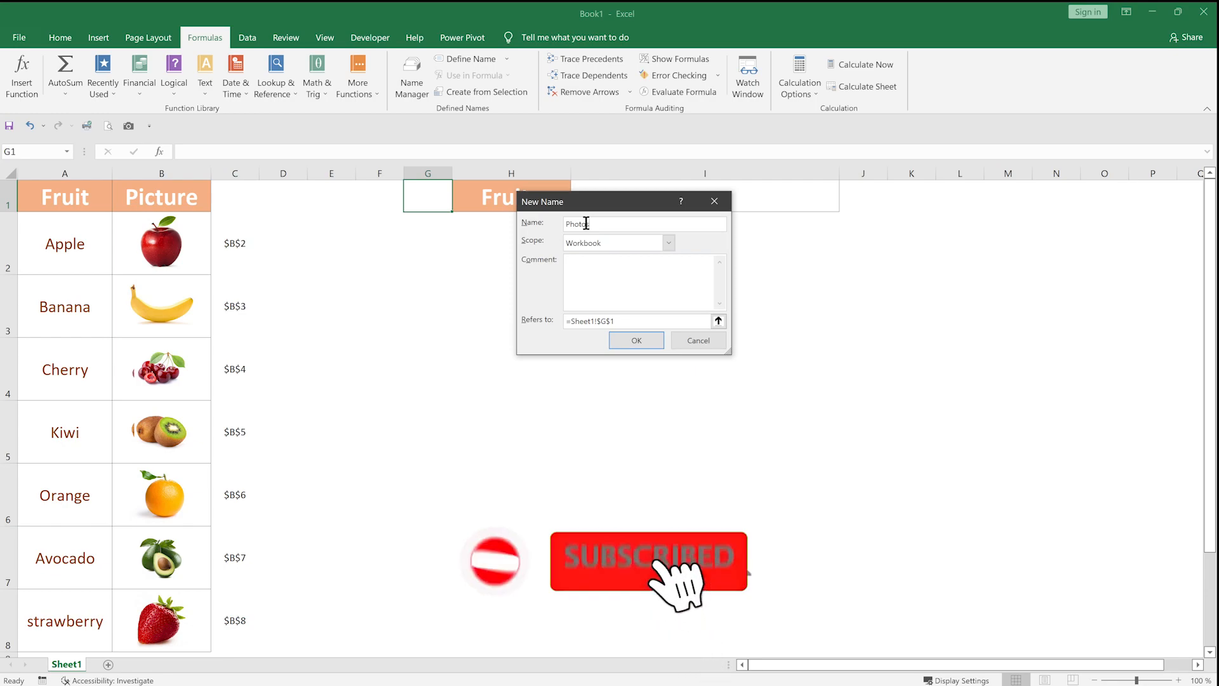
- Set the Photos name to refer to =indirect(vlookup(Sheet1!$I$1;Sheet1!$A$2:$C$8;3;0)) and save the definition
{"action": "left_click_drag", "start_coordinate": [612, 324], "coordinate": [565, 325]}
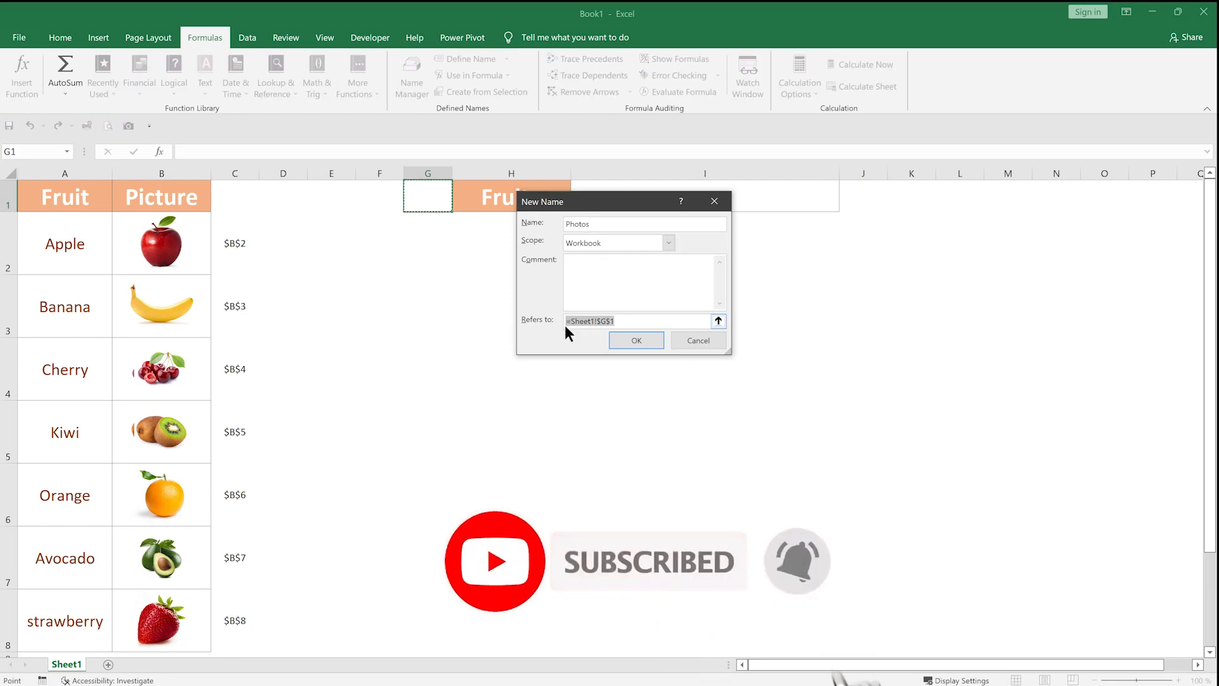
{"action": "type", "text": "="}
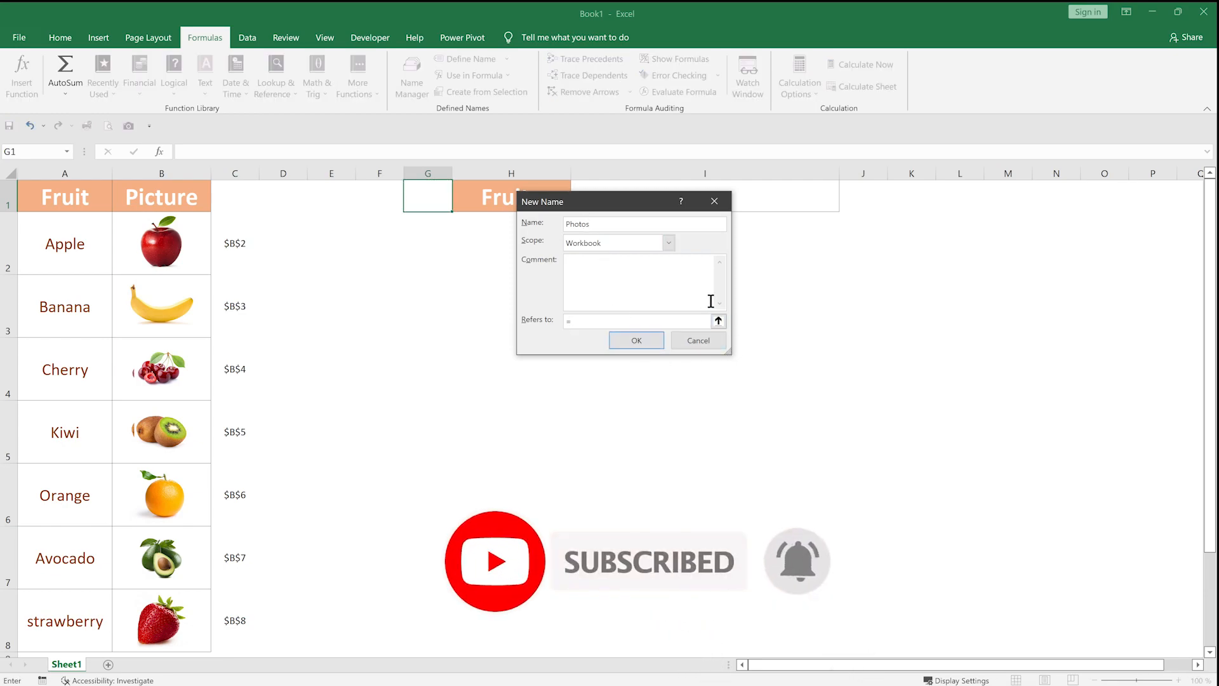
{"action": "type", "text": "indirect(vlookup("}
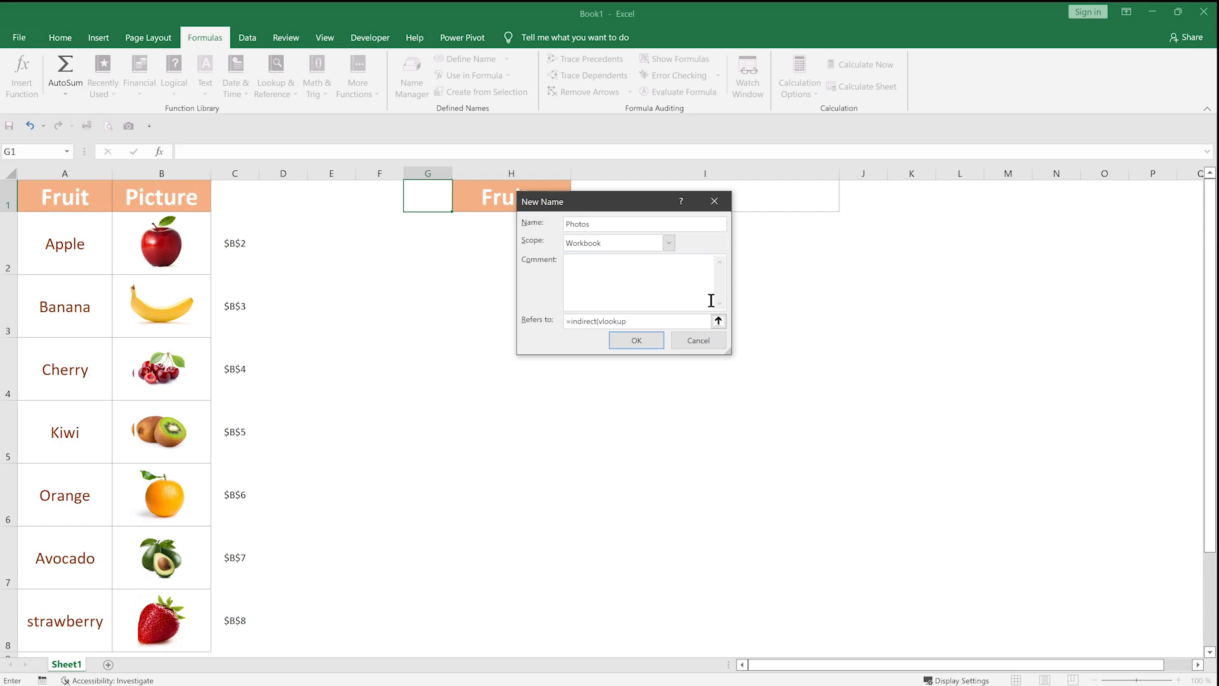
{"action": "left_click", "coordinate": [619, 187]}
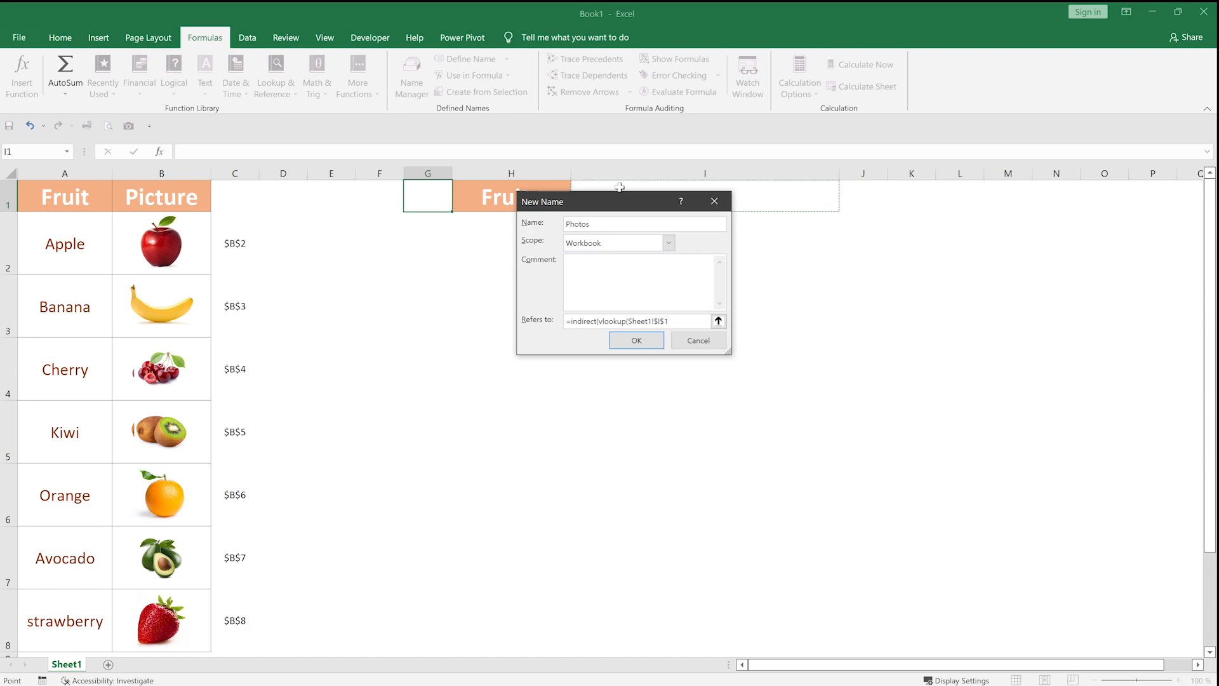
{"action": "type", "text": ";"}
{"action": "left_click_drag", "start_coordinate": [80, 235], "coordinate": [213, 646]}
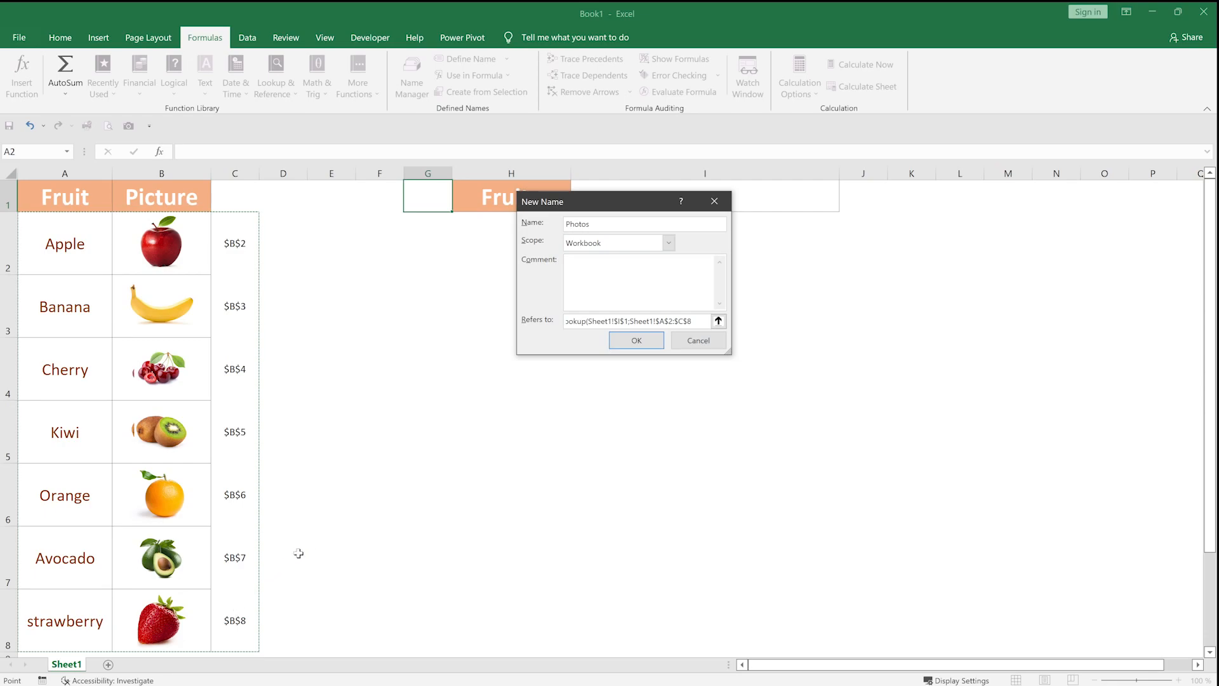
{"action": "type", "text": ";"}
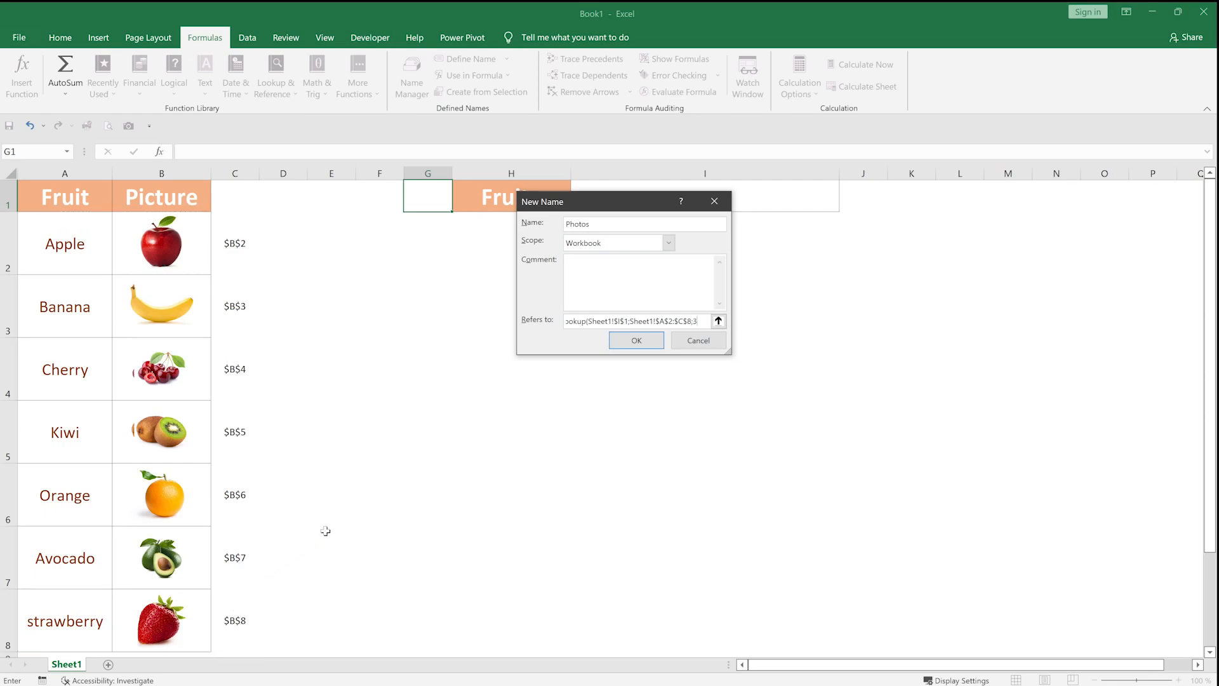
{"action": "type", "text": "3;0))"}
{"action": "left_click", "coordinate": [636, 340]}
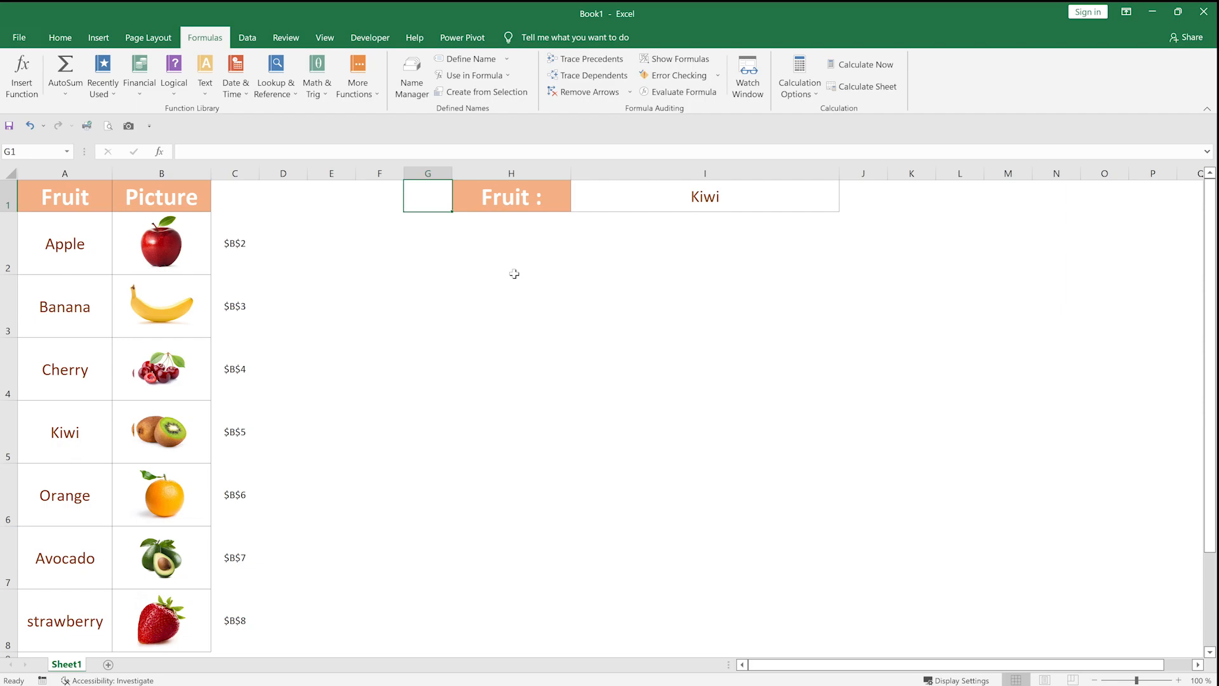
- Select cell H3 and add the Camera command from All Commands to the Quick Access Toolbar
{"action": "left_click", "coordinate": [514, 275]}
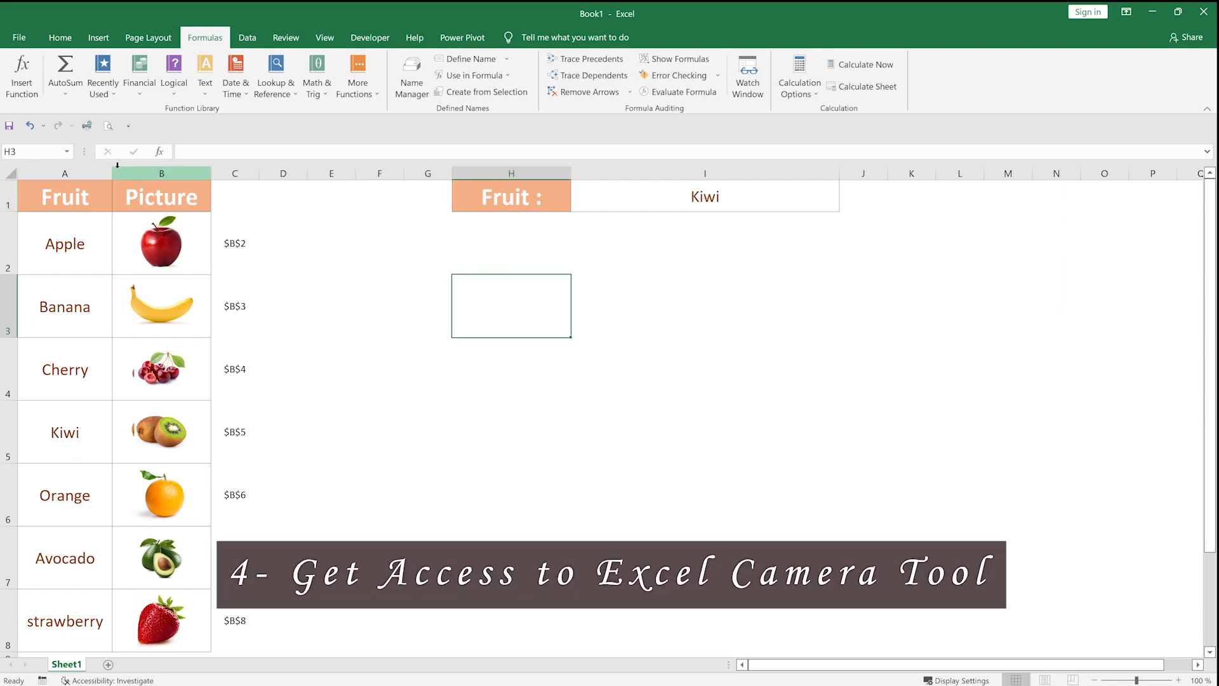
{"action": "left_click", "coordinate": [125, 127]}
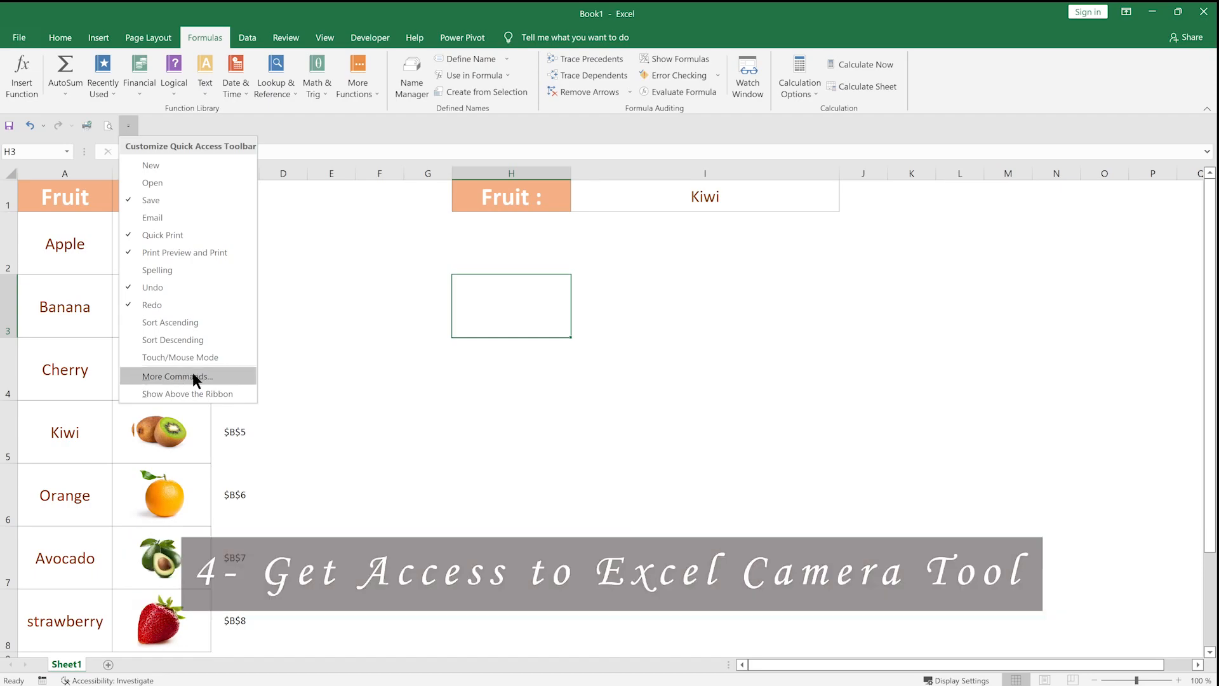
{"action": "left_click", "coordinate": [165, 378]}
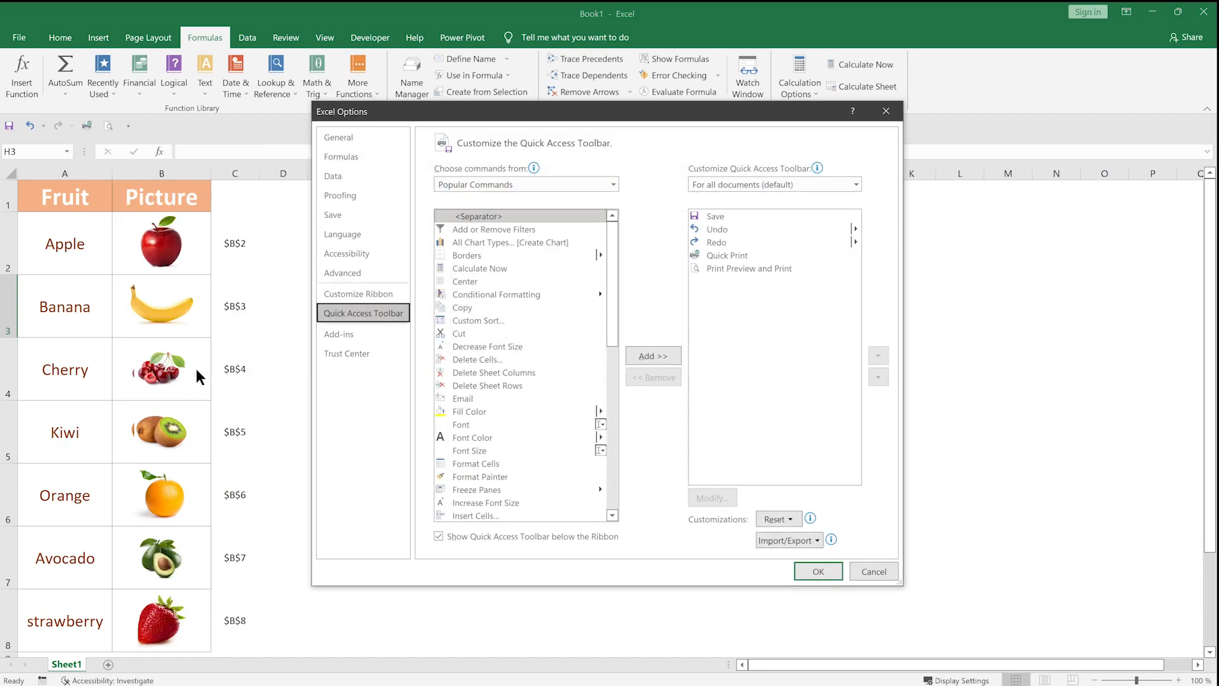
{"action": "left_click", "coordinate": [613, 184]}
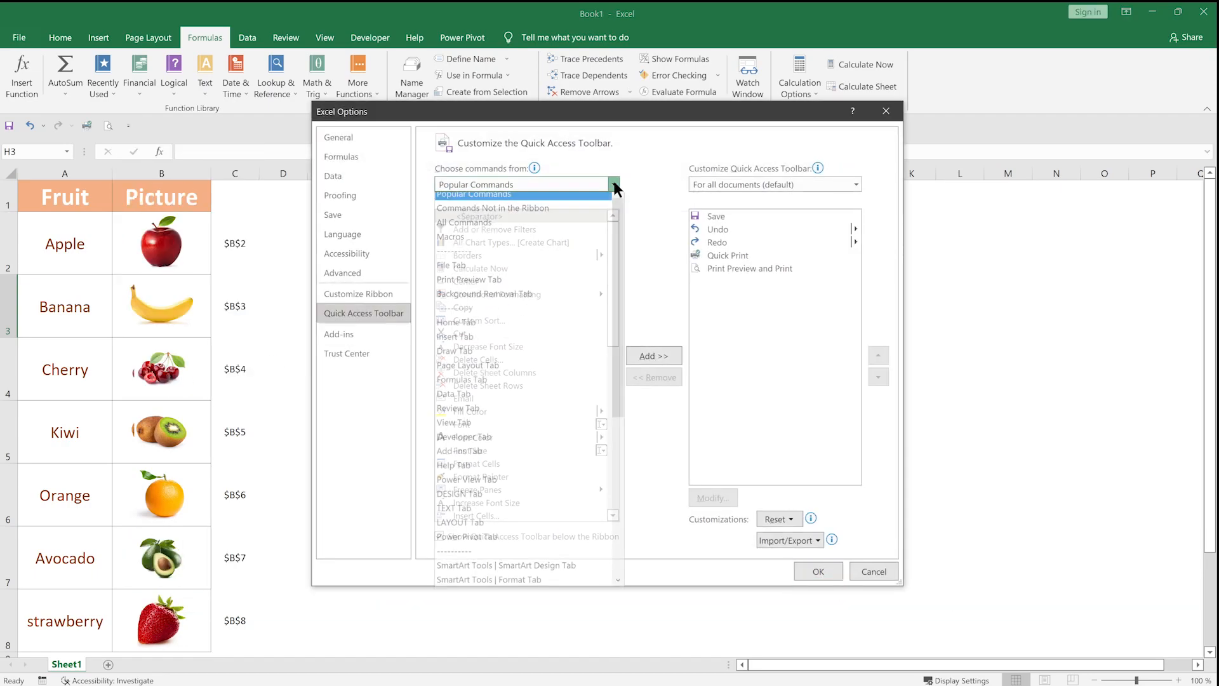
{"action": "left_click", "coordinate": [468, 229]}
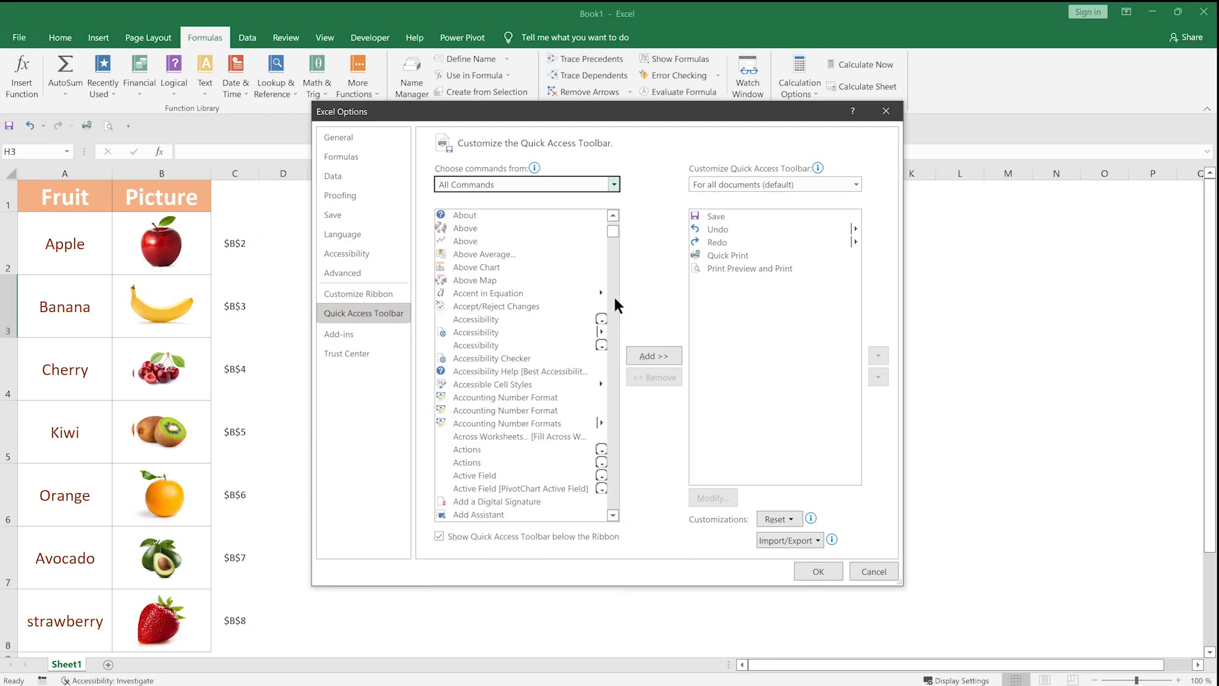
{"action": "left_click_drag", "start_coordinate": [611, 230], "coordinate": [600, 264]}
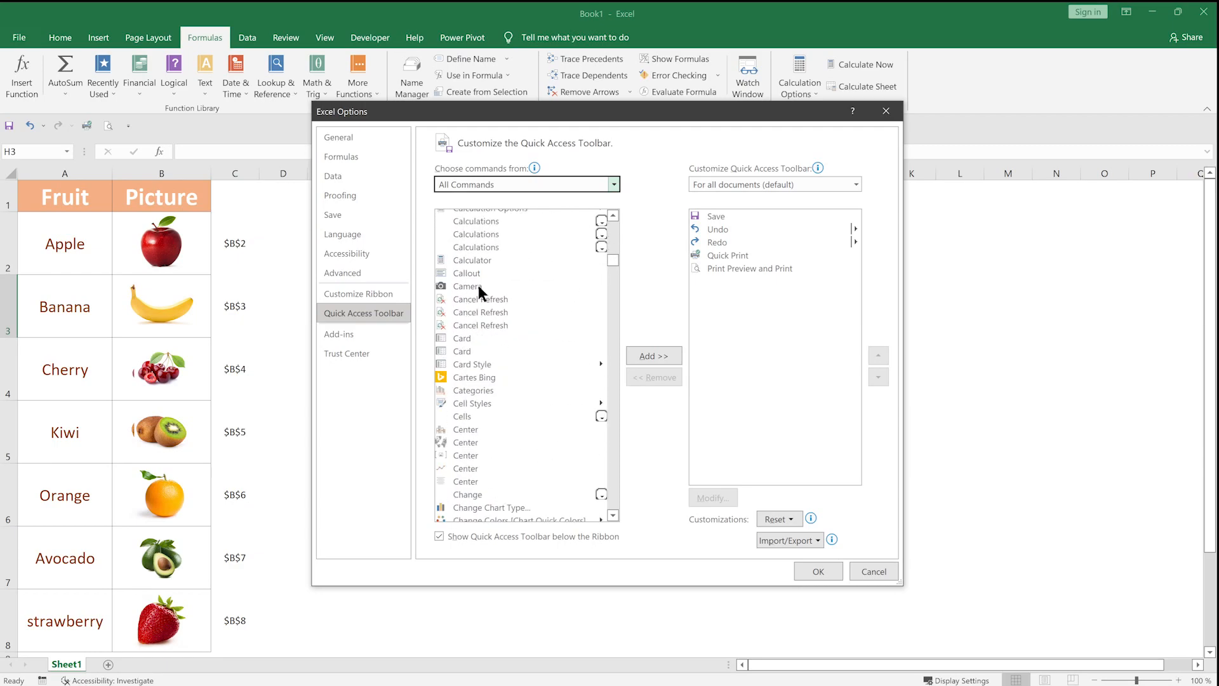
{"action": "left_click", "coordinate": [455, 287]}
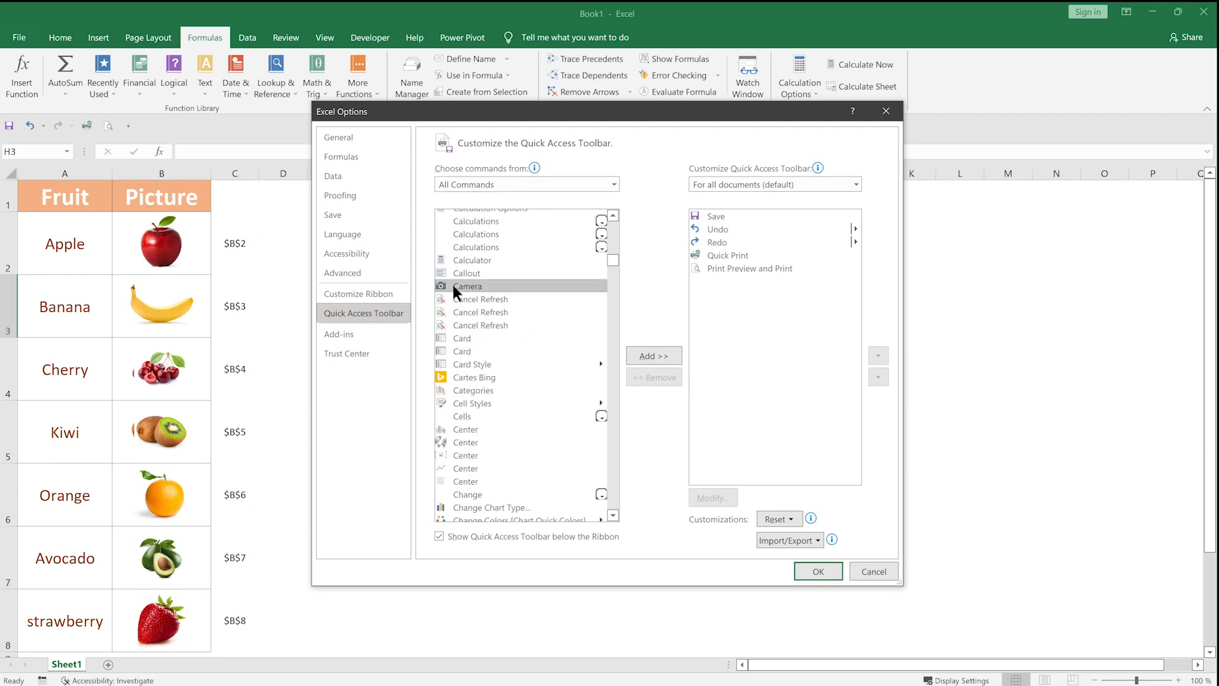
{"action": "left_click", "coordinate": [654, 356]}
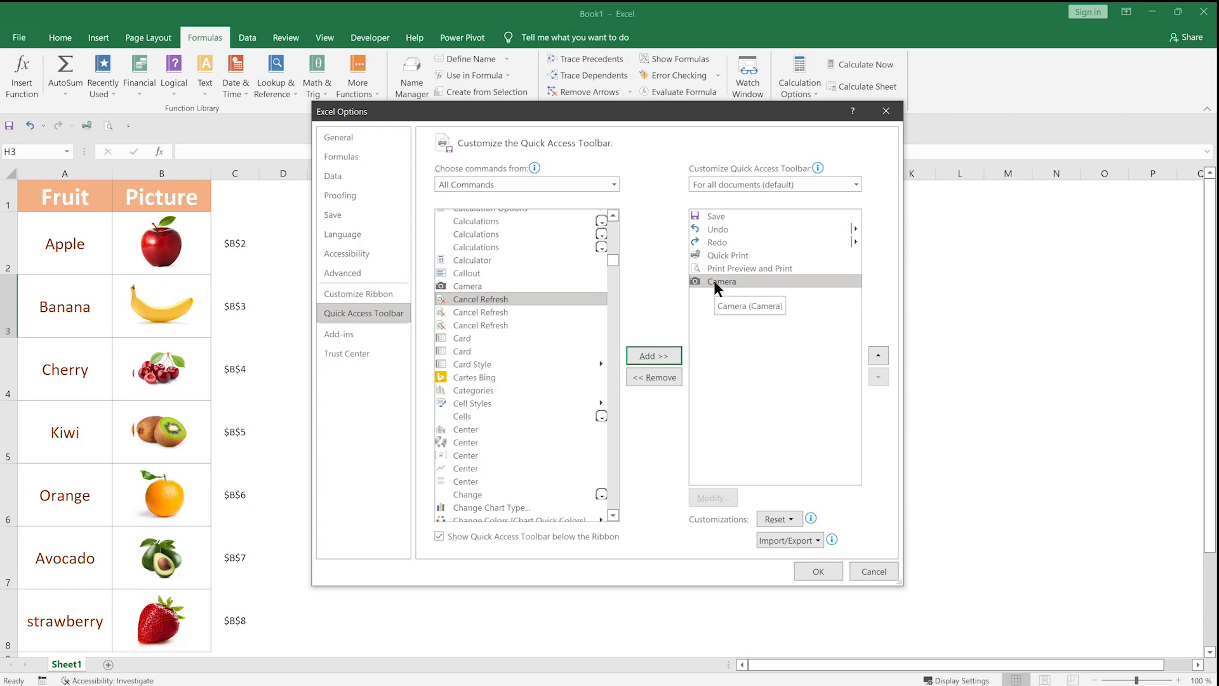
{"action": "left_click", "coordinate": [824, 568]}
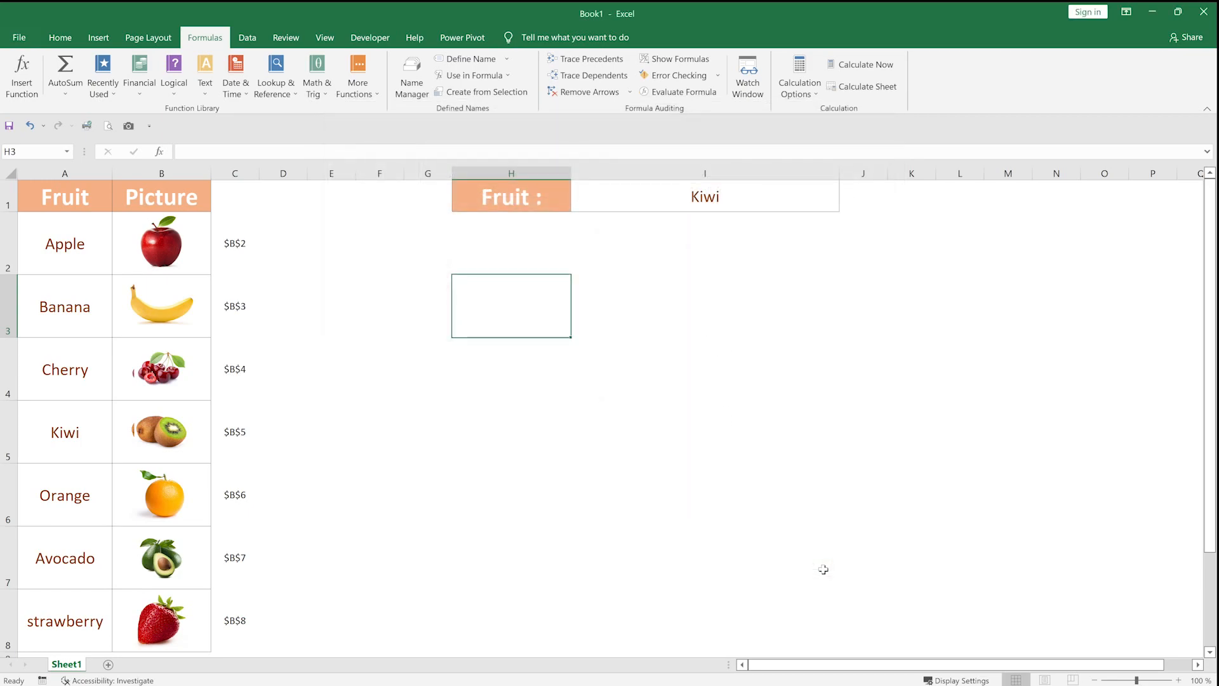
- Insert a Camera picture of H3 below the fruit selector and link it to the defined name with =Photos
{"action": "left_click", "coordinate": [130, 127]}
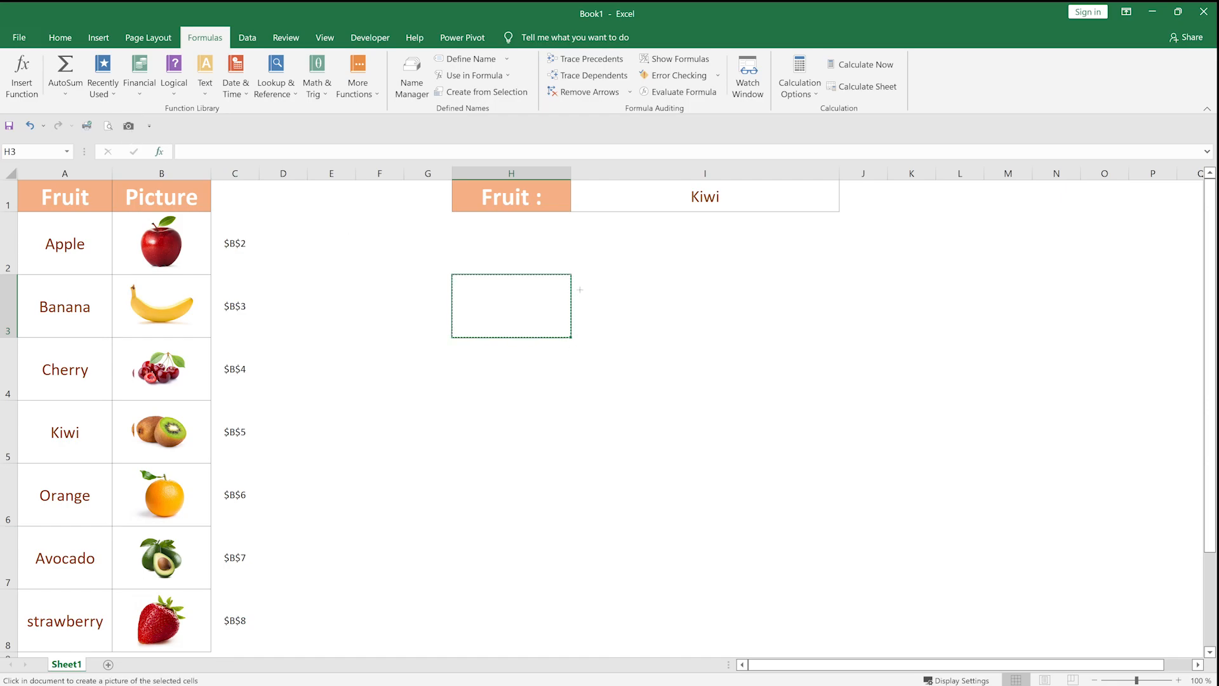
{"action": "left_click", "coordinate": [791, 399]}
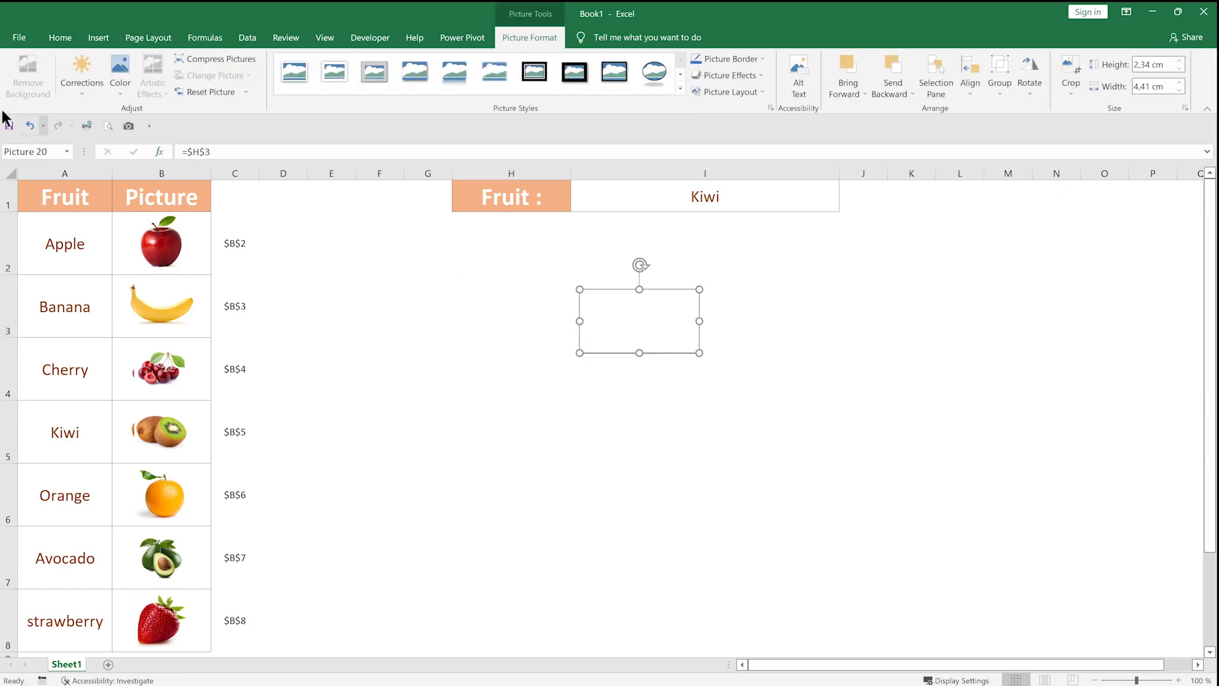
{"action": "left_click", "coordinate": [233, 150]}
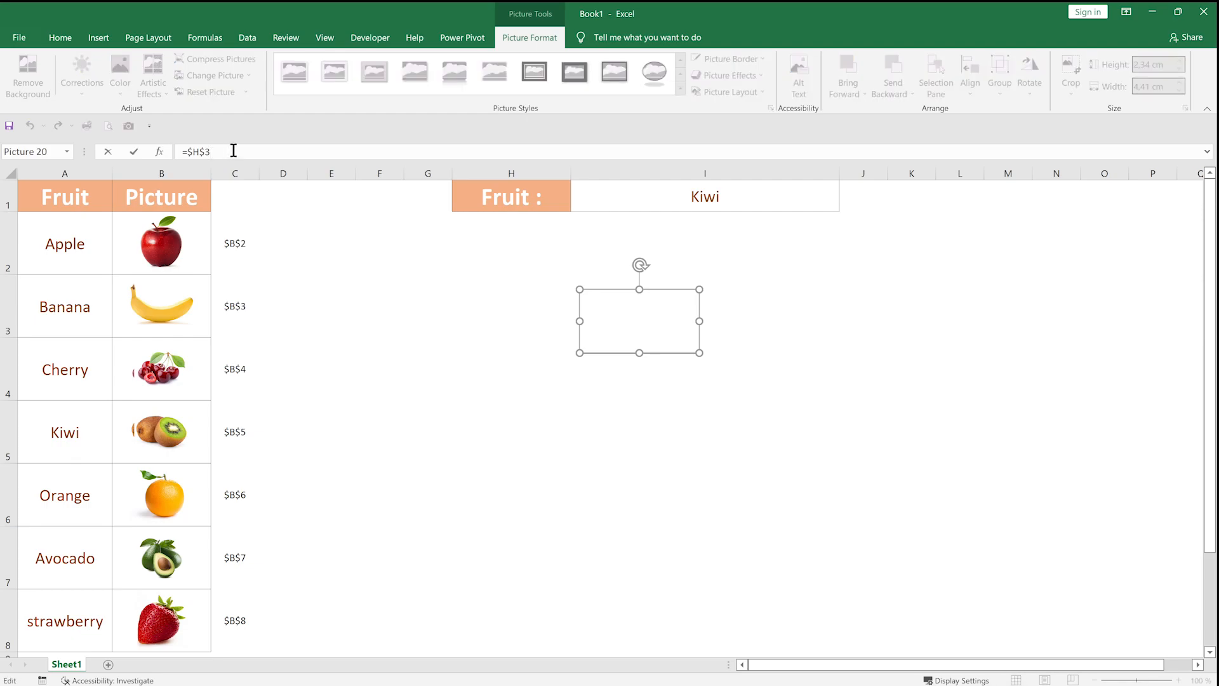
{"action": "left_click_drag", "start_coordinate": [223, 152], "coordinate": [181, 152]}
{"action": "type", "text": "=pho"}
{"action": "double_click", "coordinate": [212, 173]}
{"action": "key", "text": "Return"}
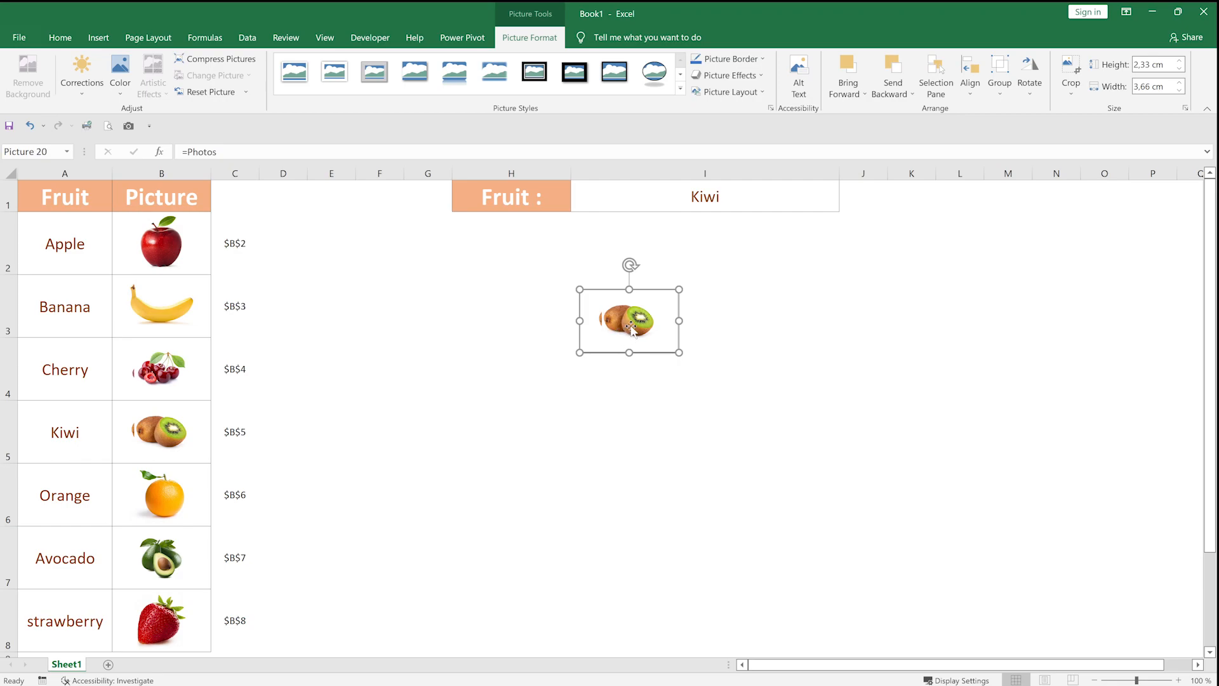
- Enlarge the linked picture to about 9.65 by 15.16 cm, and nudge the source pictures in column B fully inside their cells
{"action": "left_click_drag", "start_coordinate": [579, 353], "coordinate": [428, 448]}
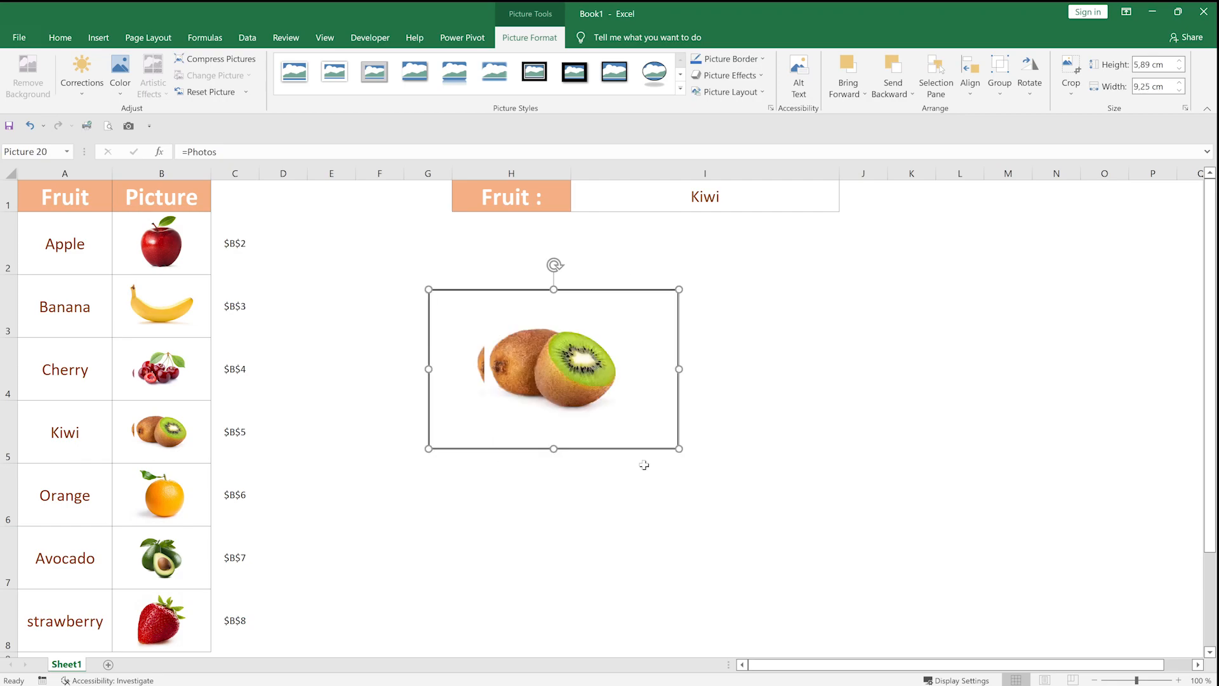
{"action": "left_click_drag", "start_coordinate": [678, 448], "coordinate": [838, 550]}
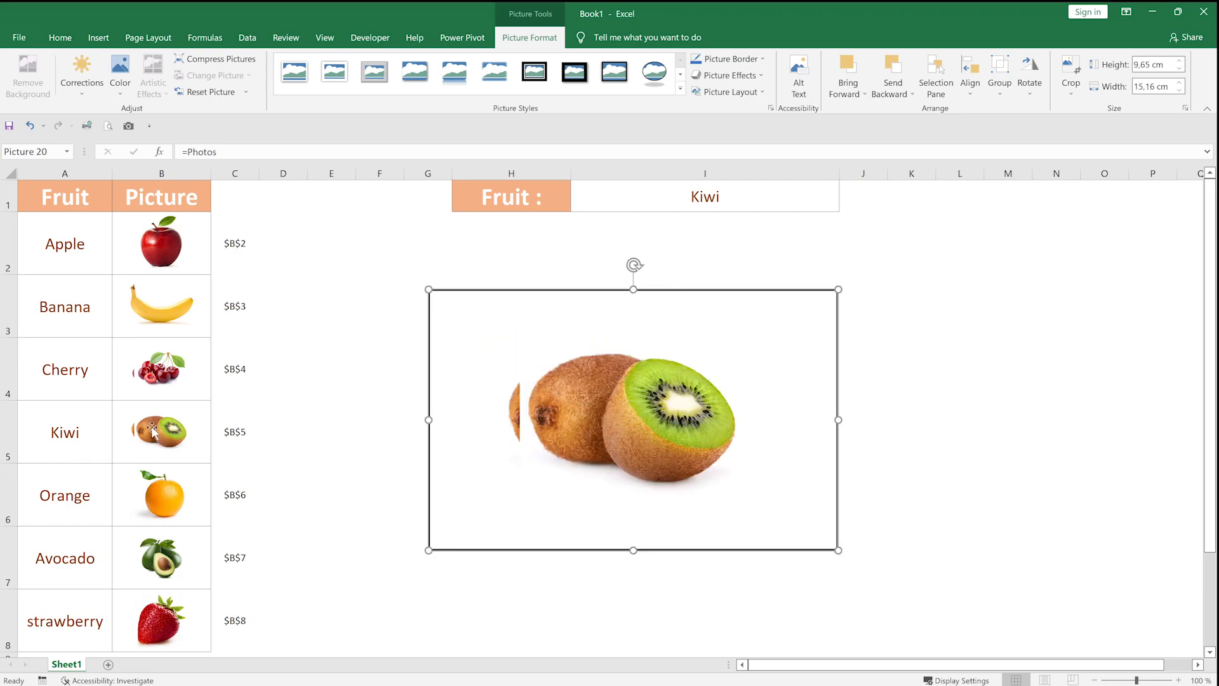
{"action": "left_click", "coordinate": [152, 432]}
{"action": "key", "text": "Escape"}
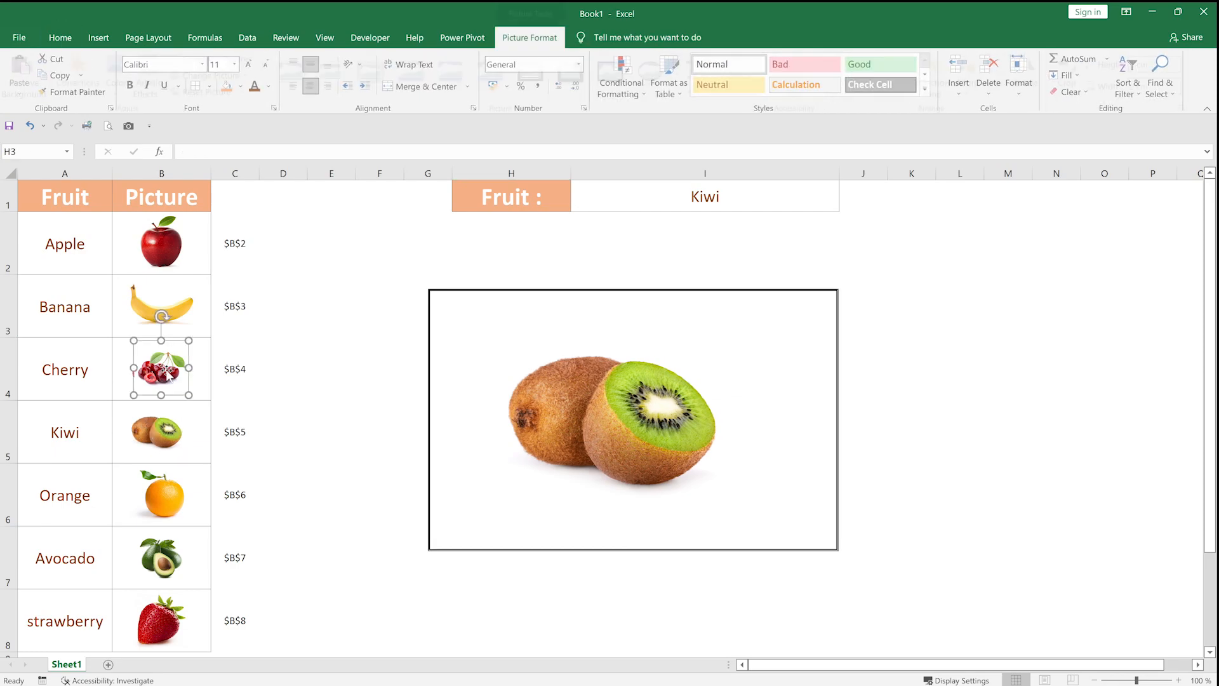
{"action": "left_click", "coordinate": [179, 311]}
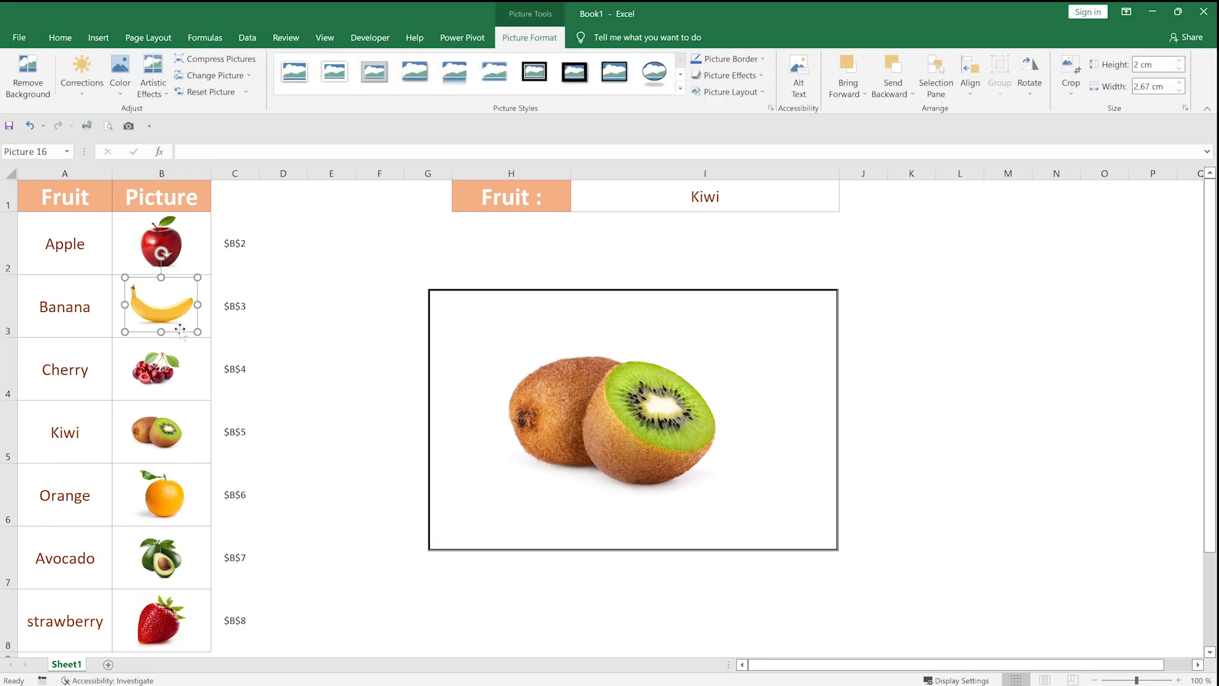
- Apply a white, rounded bevel picture style with a reflection to the linked picture, and deselect it
{"action": "left_click", "coordinate": [551, 494]}
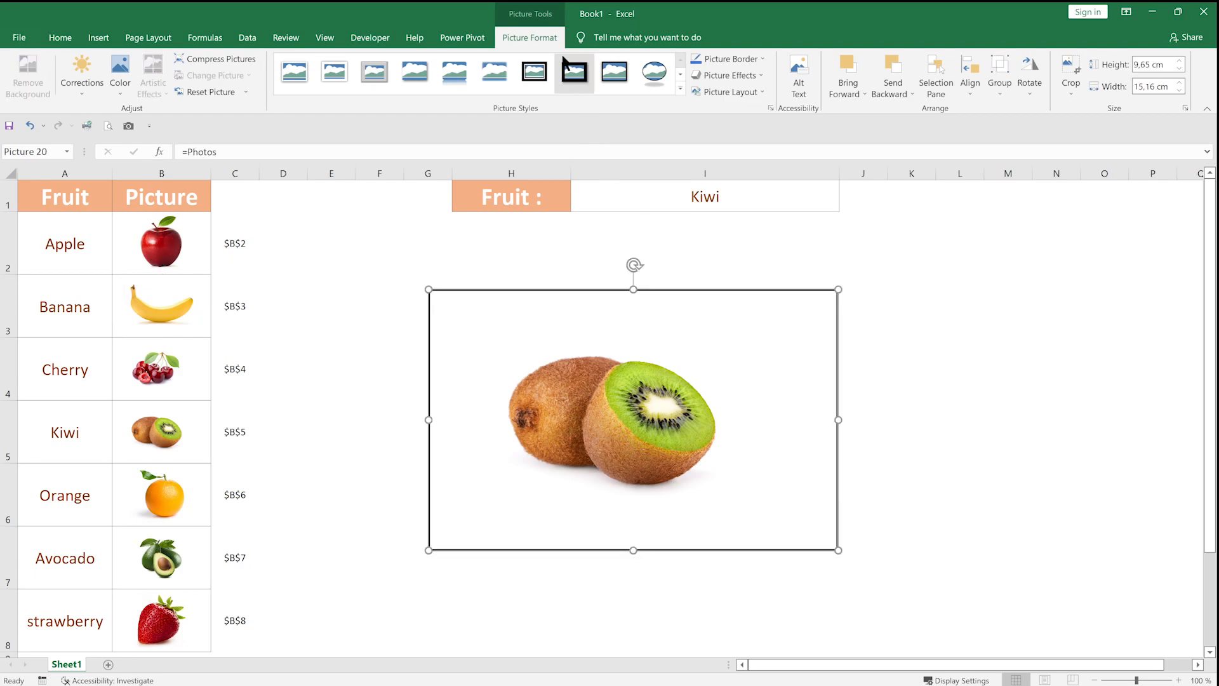
{"action": "left_click", "coordinate": [678, 84]}
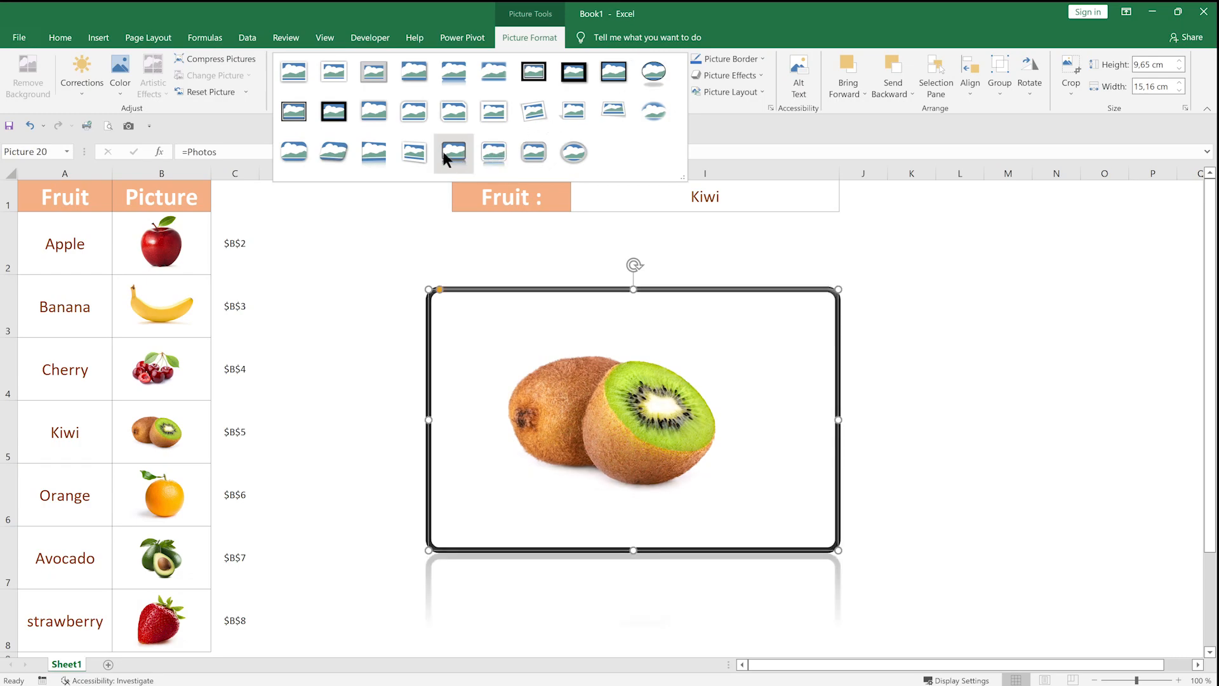
{"action": "left_click", "coordinate": [506, 150]}
{"action": "left_click", "coordinate": [960, 371]}
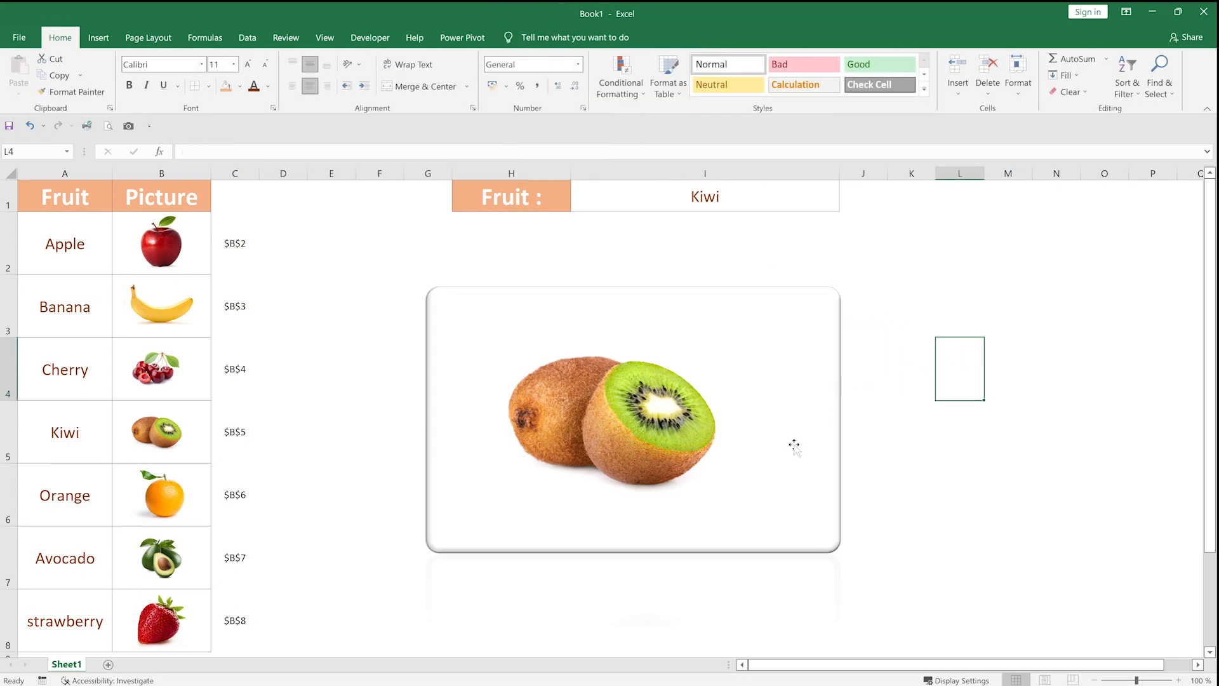
- Test the picture lookup by choosing Orange, Apple, Orange and Avocado from the drop-down list in I1
{"action": "left_click", "coordinate": [801, 419]}
{"action": "left_click", "coordinate": [819, 209]}
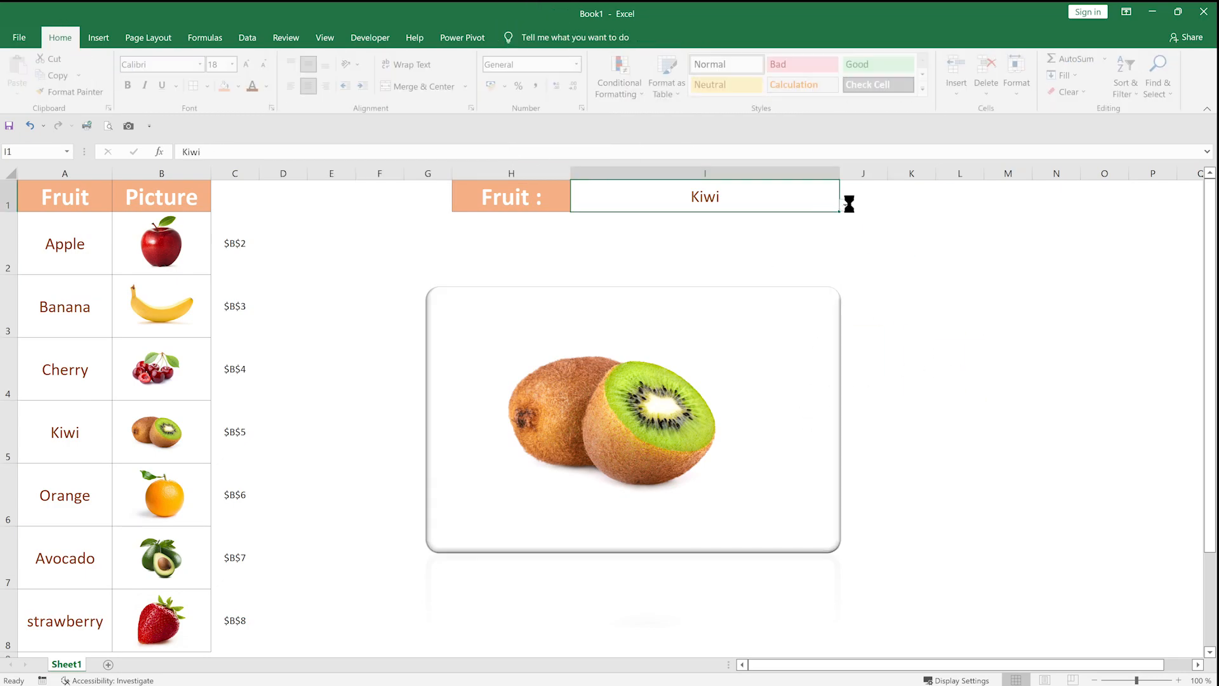
{"action": "left_click", "coordinate": [846, 205]}
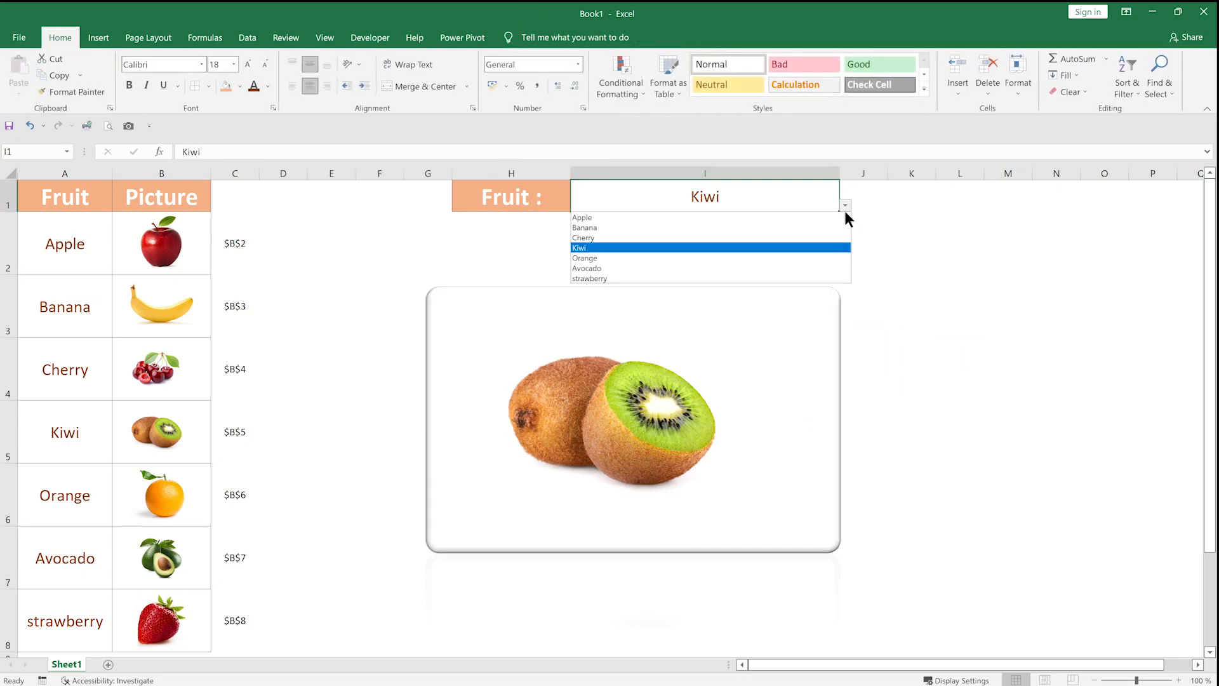
{"action": "left_click", "coordinate": [776, 259]}
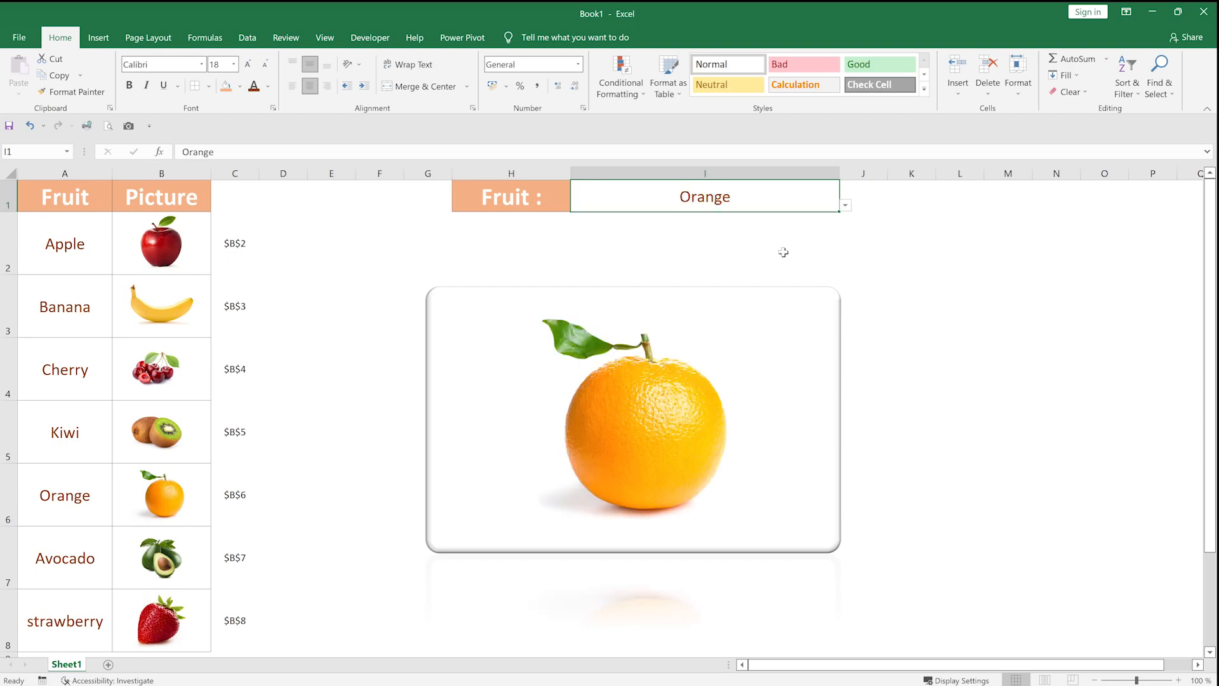
{"action": "left_click", "coordinate": [845, 203]}
{"action": "left_click", "coordinate": [817, 220]}
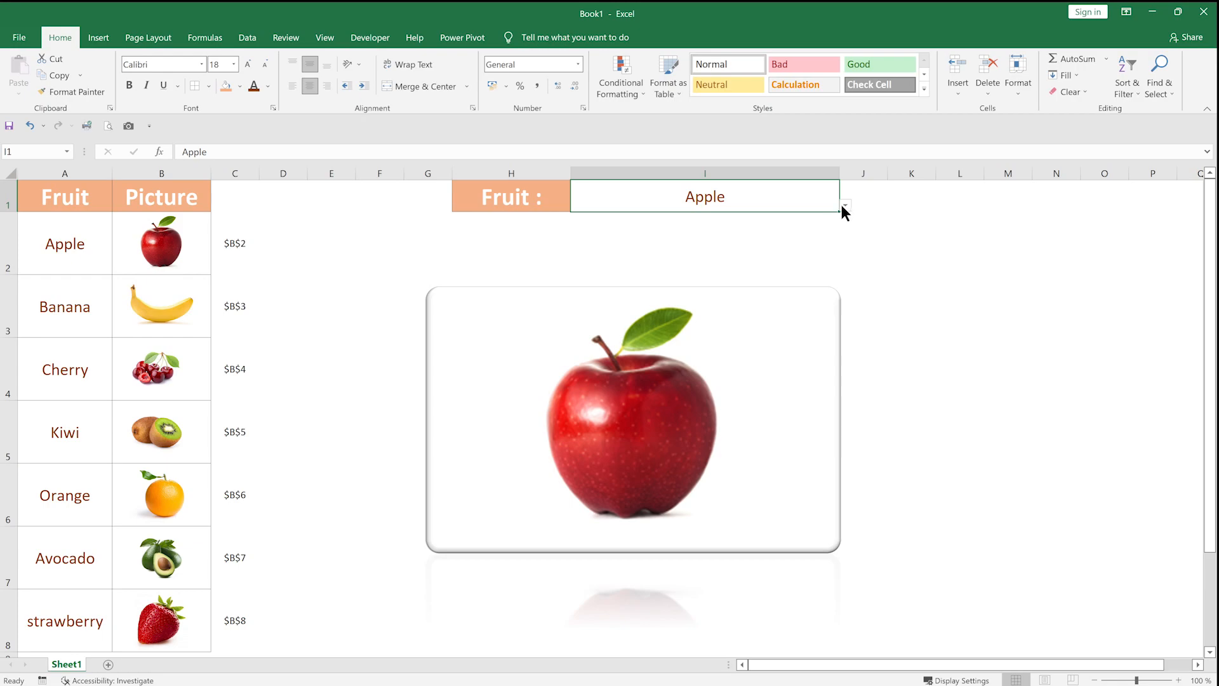
{"action": "left_click", "coordinate": [845, 205]}
{"action": "left_click", "coordinate": [778, 258]}
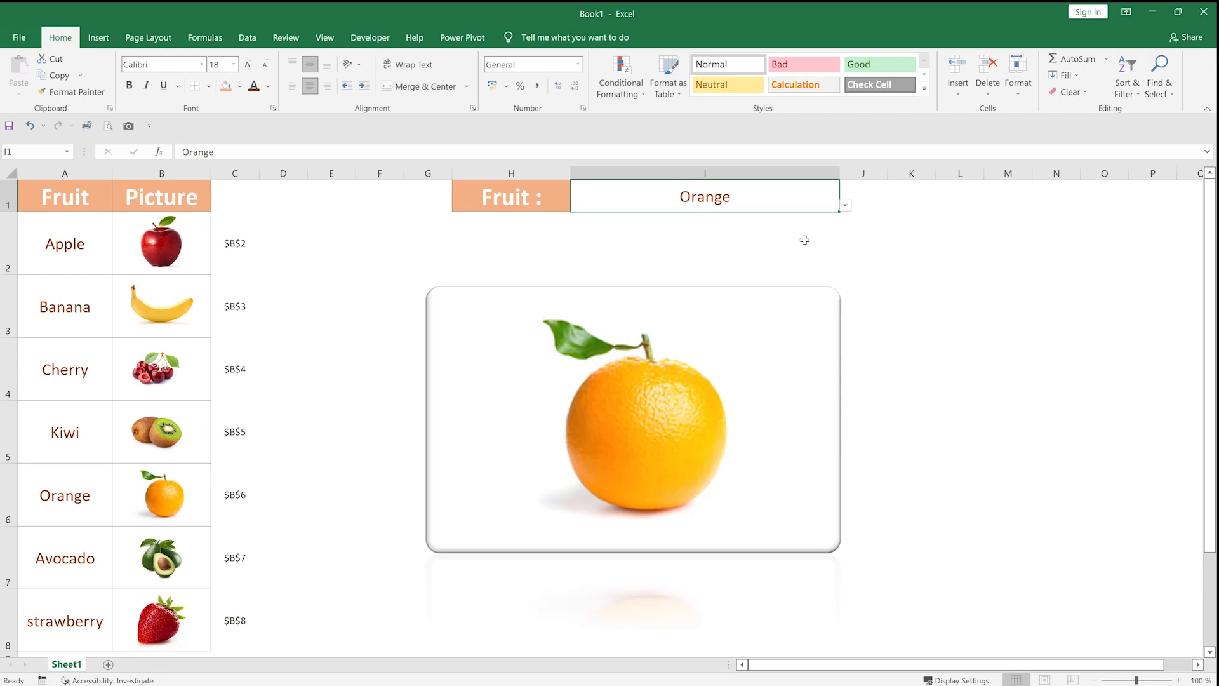
{"action": "left_click", "coordinate": [845, 205]}
{"action": "left_click", "coordinate": [750, 271]}
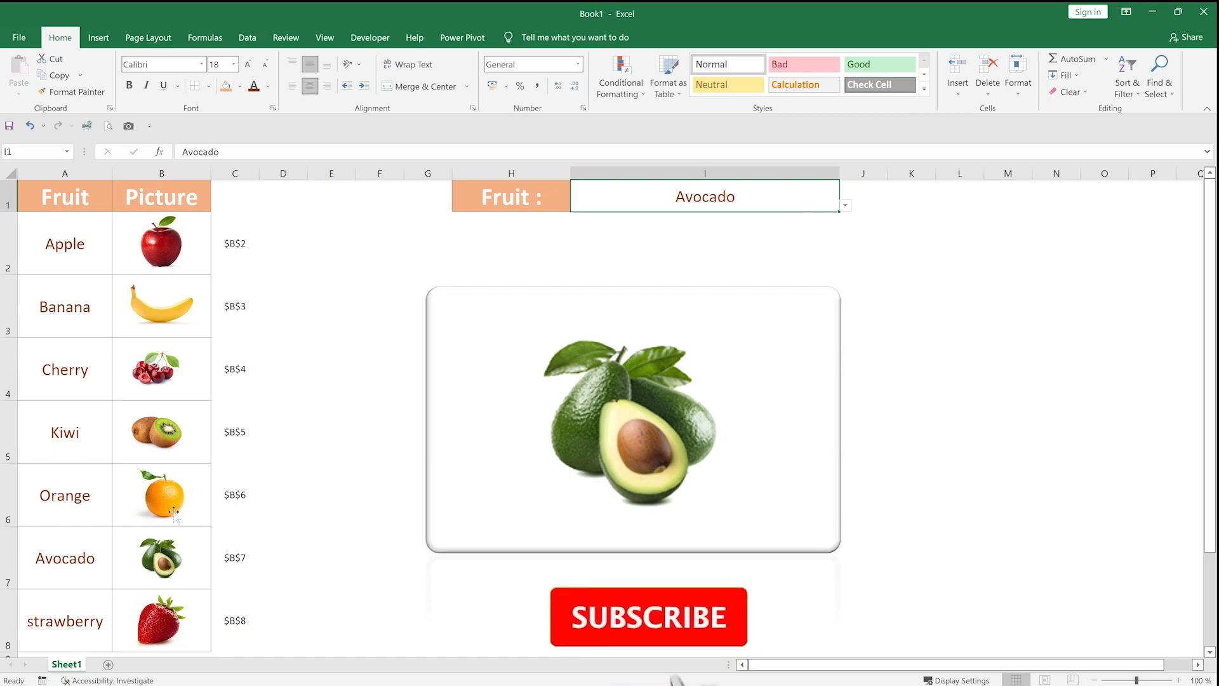
- Slightly enlarge the avocado picture in B7 and reposition it within its cell
{"action": "left_click", "coordinate": [162, 559]}
{"action": "left_click_drag", "start_coordinate": [187, 530], "coordinate": [191, 526]}
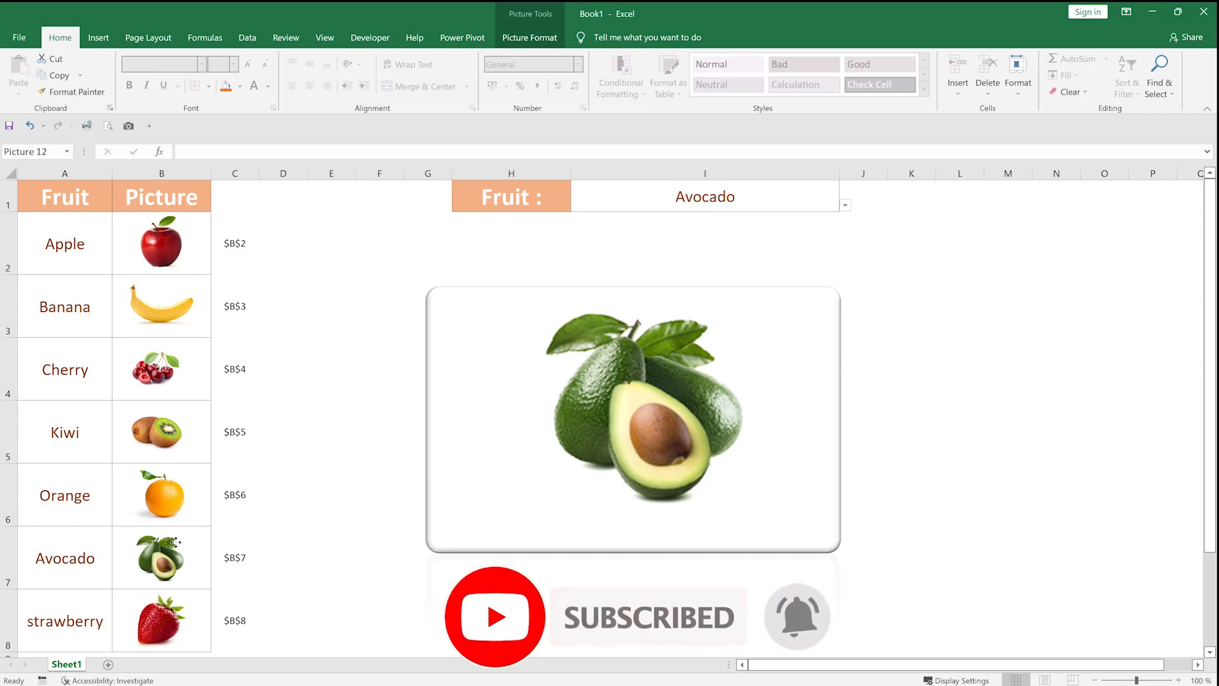
{"action": "left_click", "coordinate": [176, 542]}
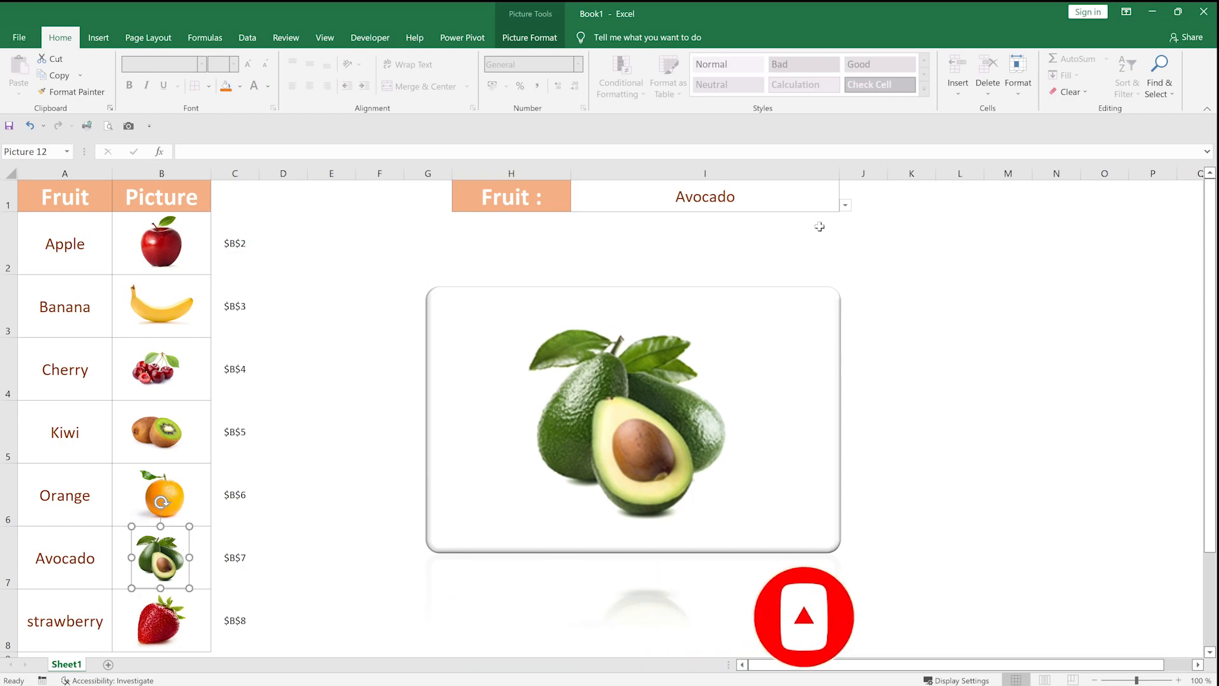
- Choose strawberry, Cherry and finally Banana from the drop-down list in I1, and deselect everything by selecting M5
{"action": "left_click", "coordinate": [845, 205]}
{"action": "left_click", "coordinate": [766, 281]}
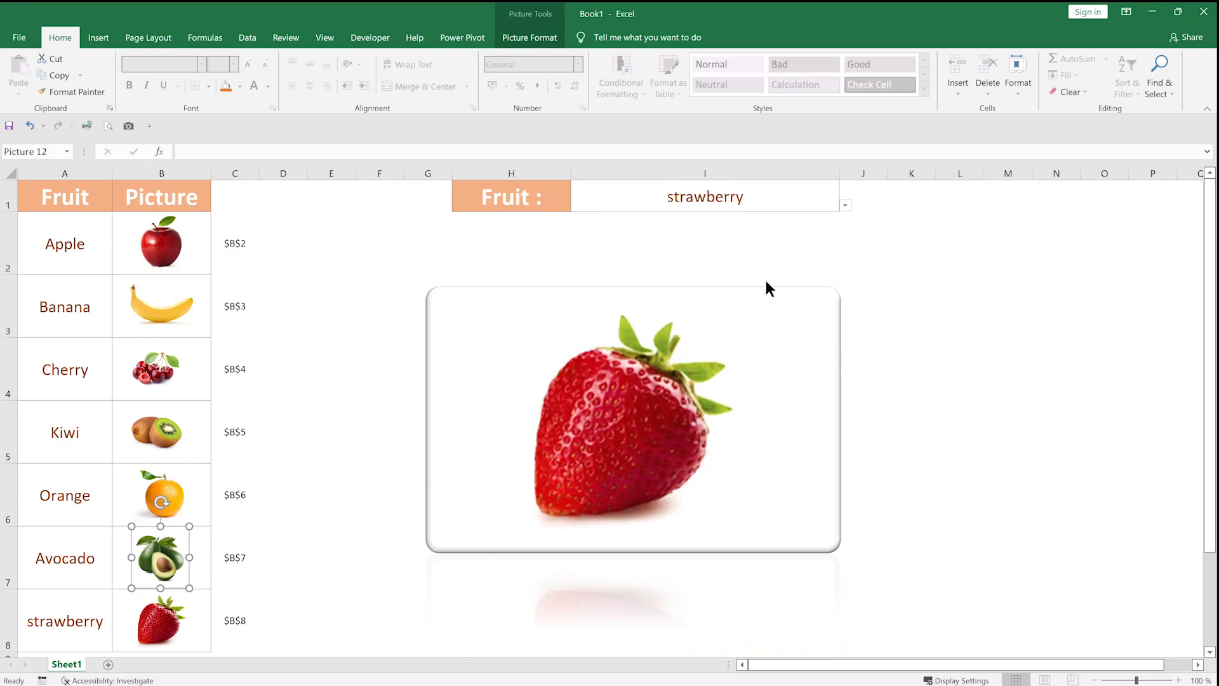
{"action": "left_click", "coordinate": [845, 205]}
{"action": "left_click", "coordinate": [759, 236]}
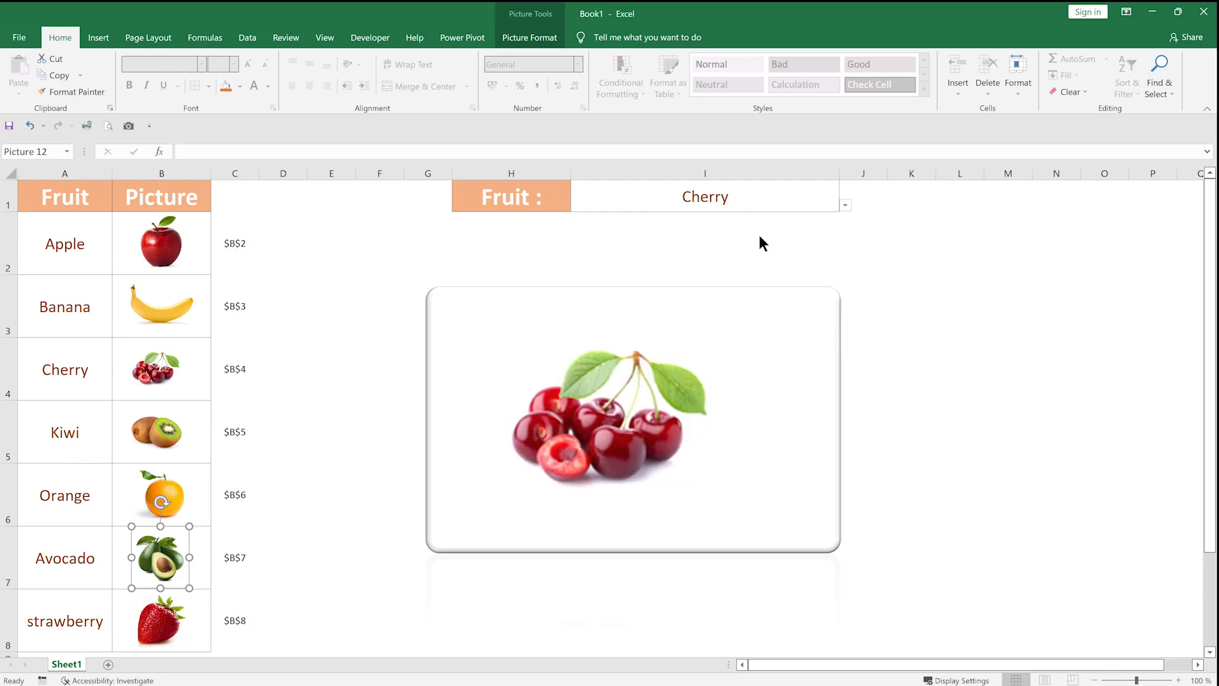
{"action": "left_click", "coordinate": [844, 205]}
{"action": "left_click", "coordinate": [784, 228]}
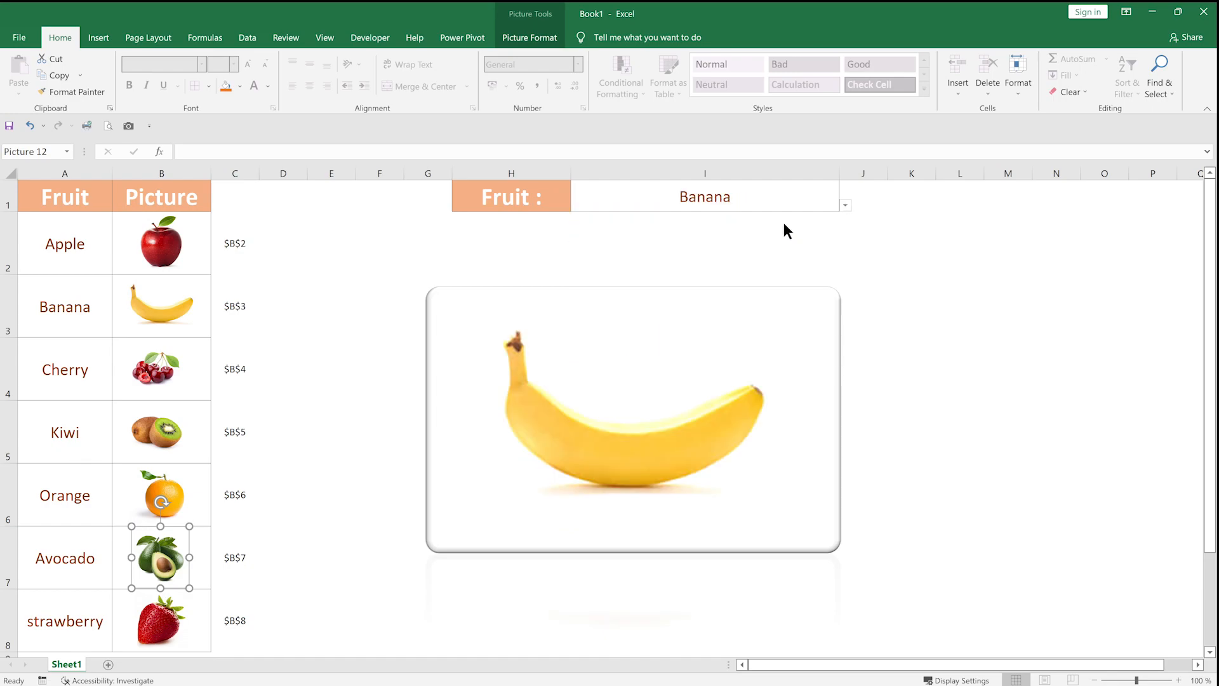
{"action": "left_click", "coordinate": [1013, 426]}
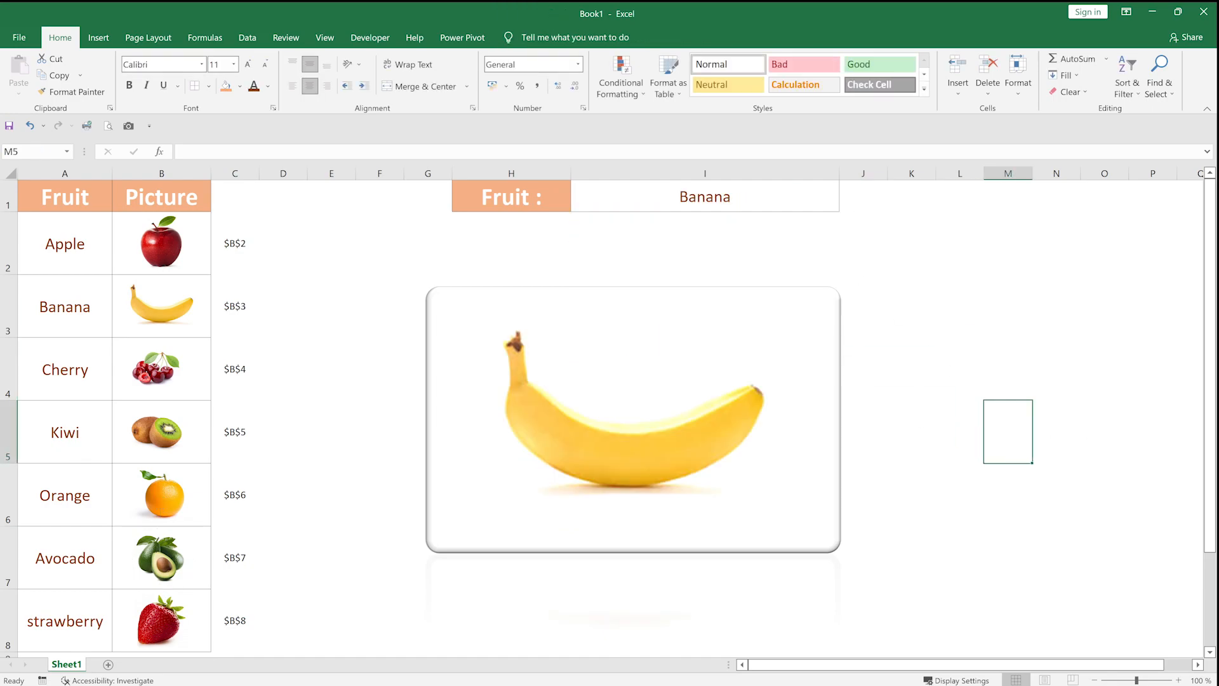